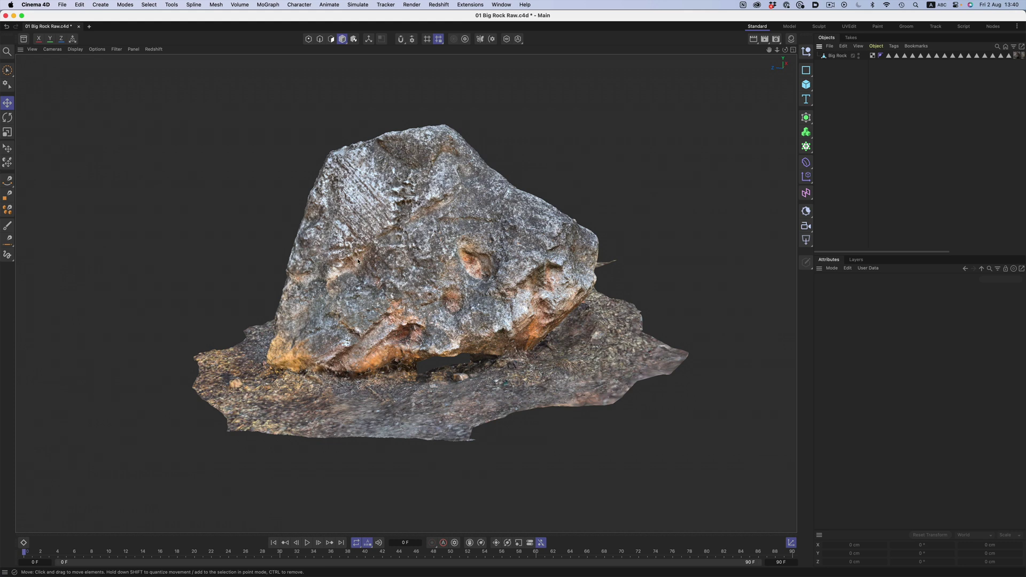
Orbit around the textured rock scan to view it from several sides.
mouse_move(357, 228)
alt+mouse_down()
mouse_move(435, 243)
mouse_move(440, 195)
mouse_move(690, 220)
alt+mouse_up()
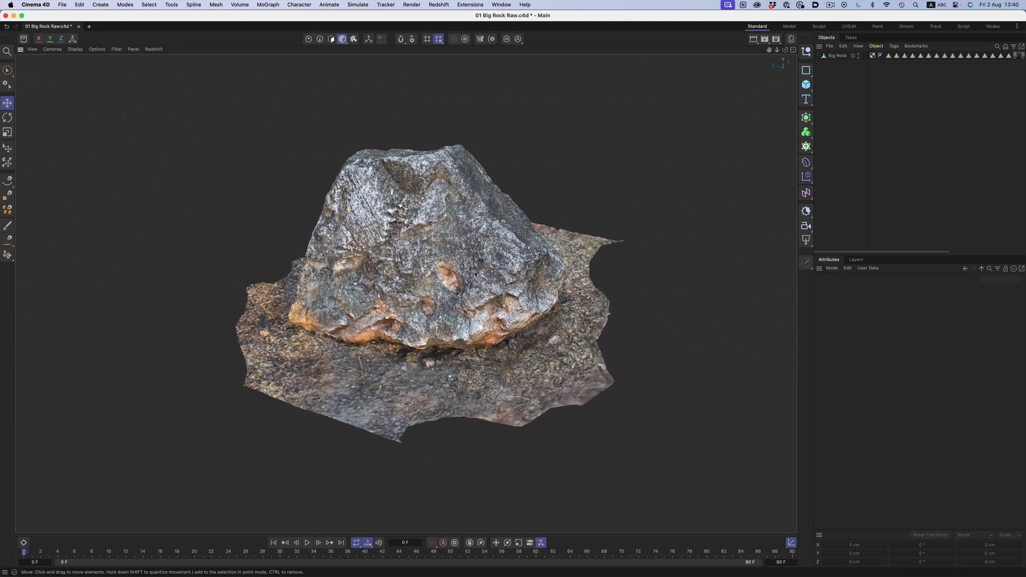
alt+drag(392, 303, 390, 296)
scroll(389, 297, up, 2)
scroll(395, 306, up, 2)
scroll(402, 314, up, 2)
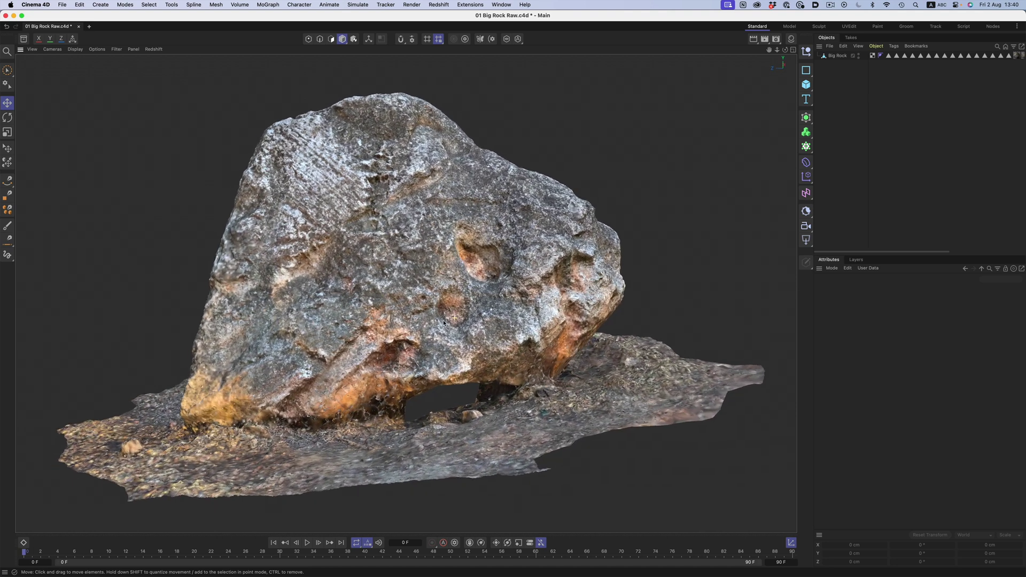
scroll(407, 324, up, 2)
alt+drag(412, 330, 479, 276)
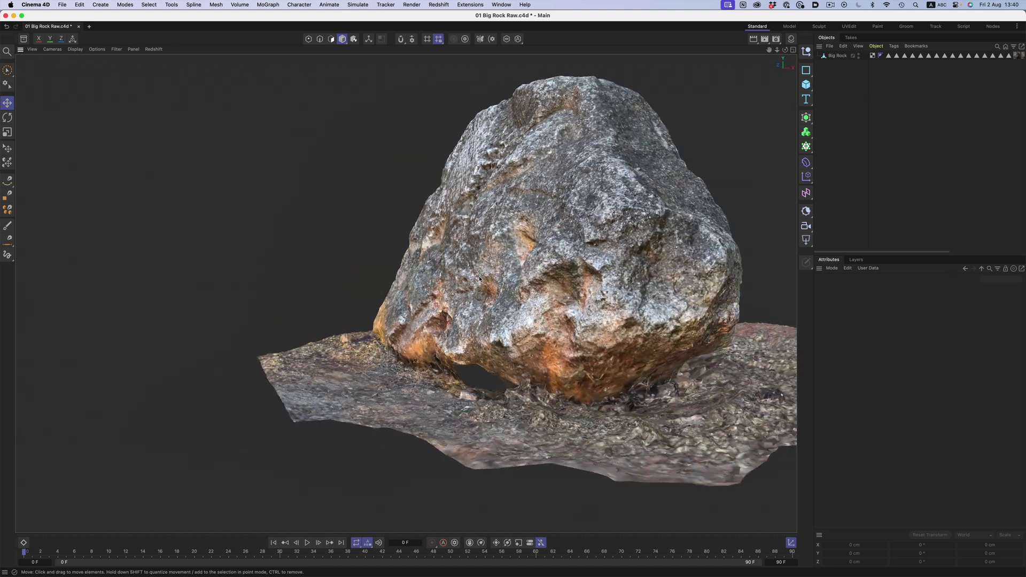
scroll(371, 282, up, 3)
mouse_move(371, 283)
alt+mouse_down()
mouse_move(391, 291)
mouse_move(398, 265)
mouse_move(470, 333)
alt+mouse_up()
scroll(470, 332, down, 2)
scroll(422, 321, down, 2)
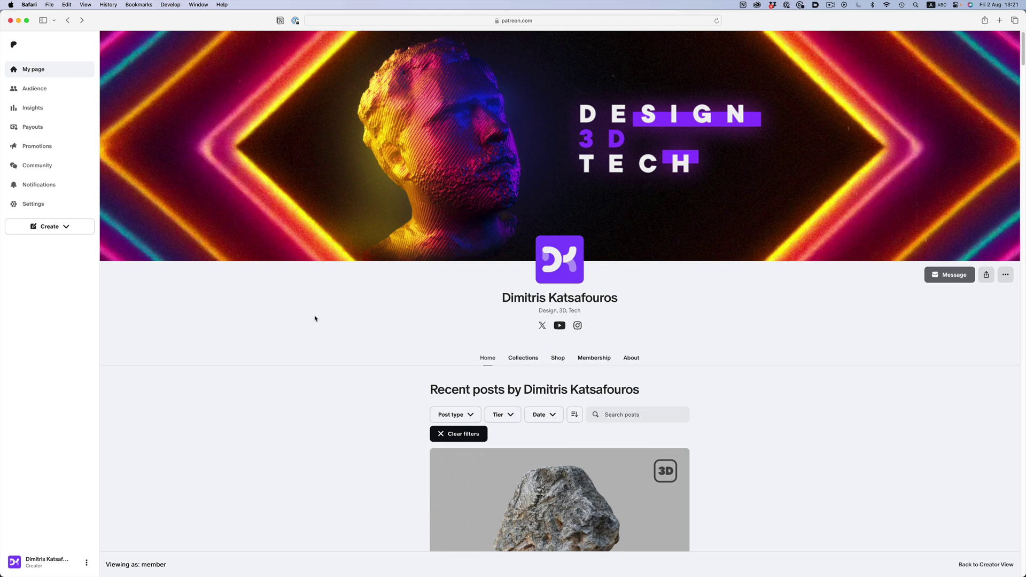
scroll(315, 318, down, 5)
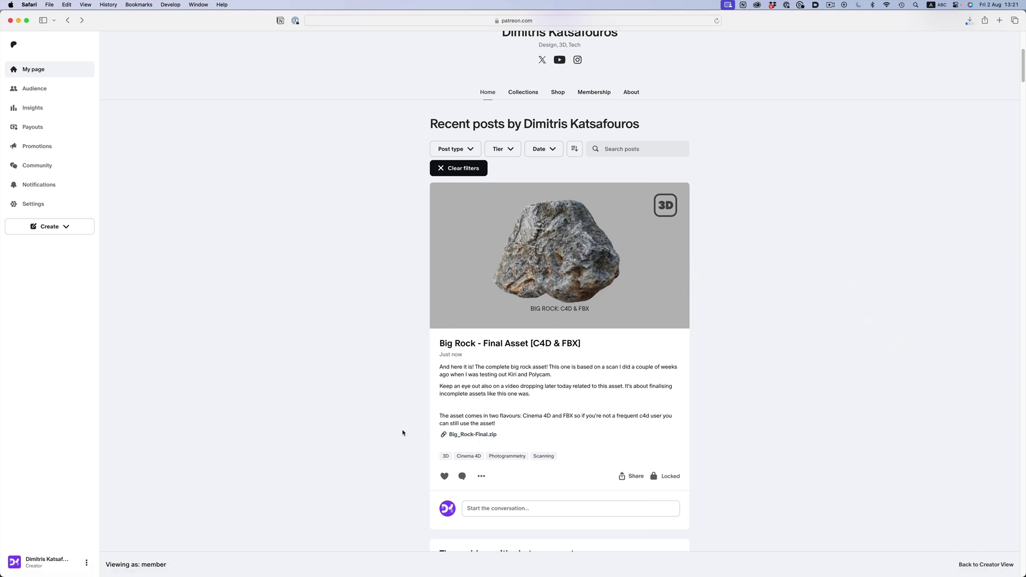
scroll(402, 434, down, 1)
Browse the creator's collections, including 3D Models, and return to the recent posts feed.
click(523, 71)
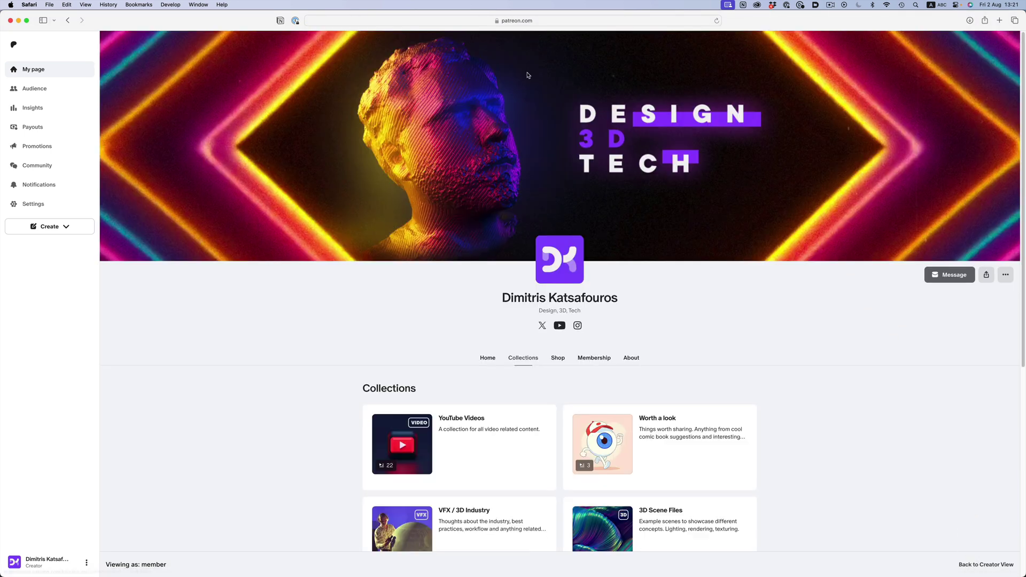
scroll(460, 319, down, 2)
scroll(461, 318, down, 1)
scroll(460, 318, down, 3)
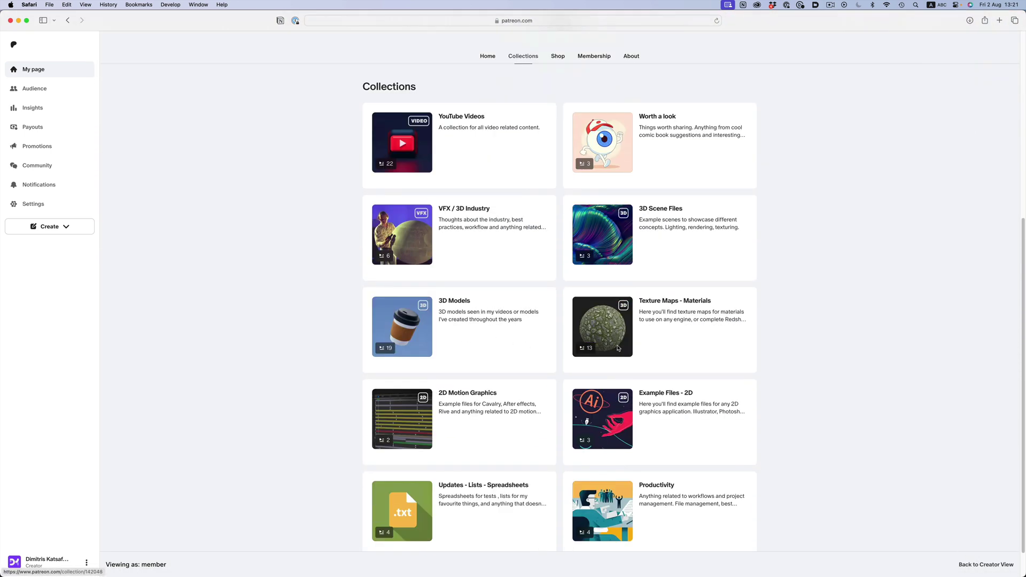
scroll(668, 304, down, 1)
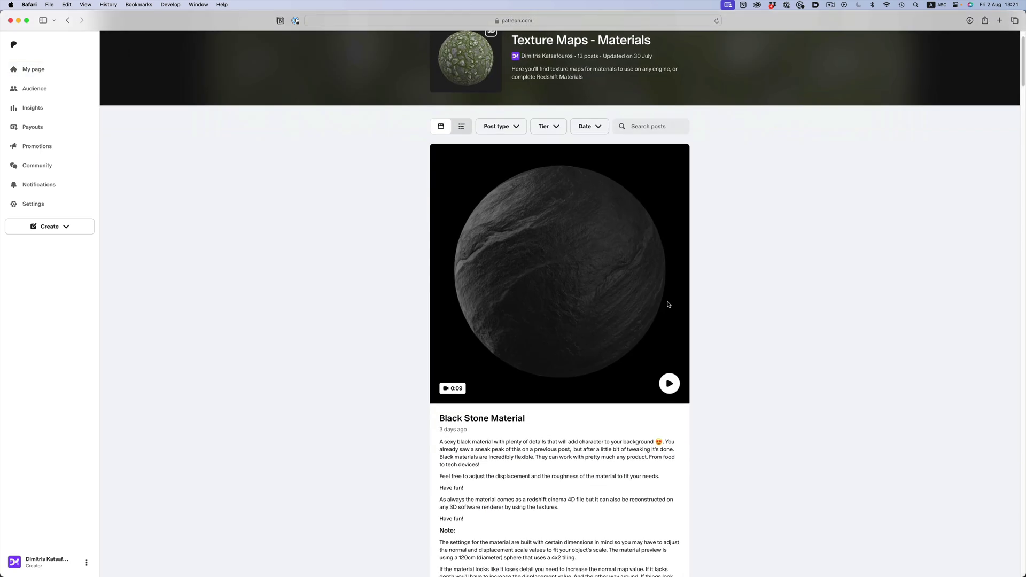
scroll(669, 305, down, 3)
scroll(668, 304, down, 5)
scroll(668, 304, down, 4)
scroll(658, 314, down, 1)
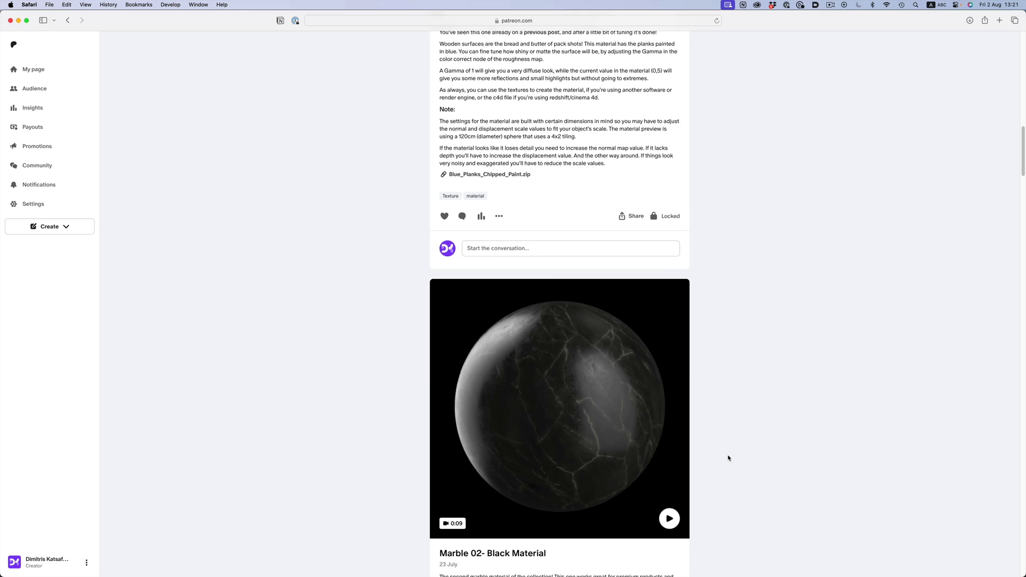
scroll(726, 462, down, 1)
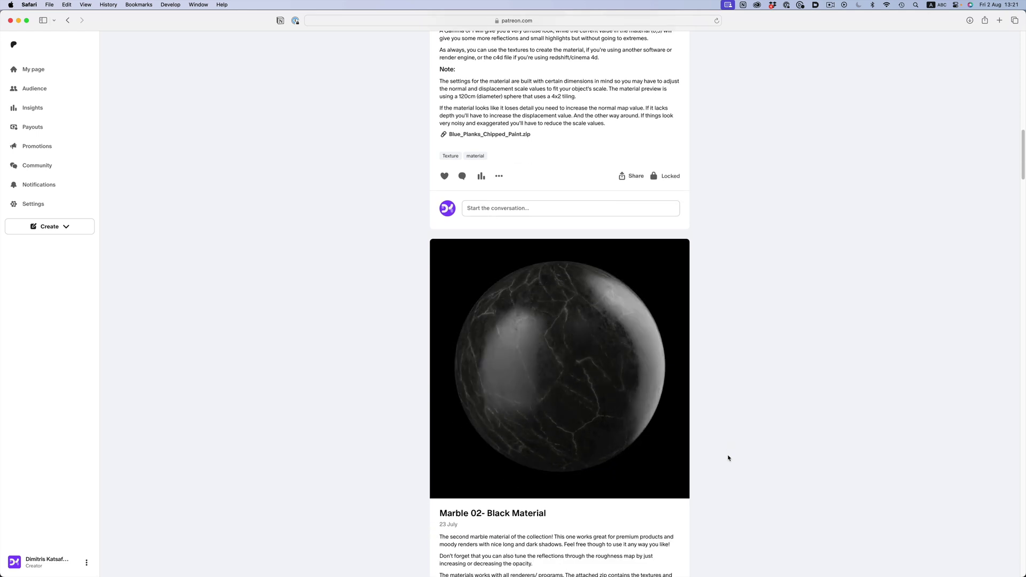
scroll(728, 458, down, 1)
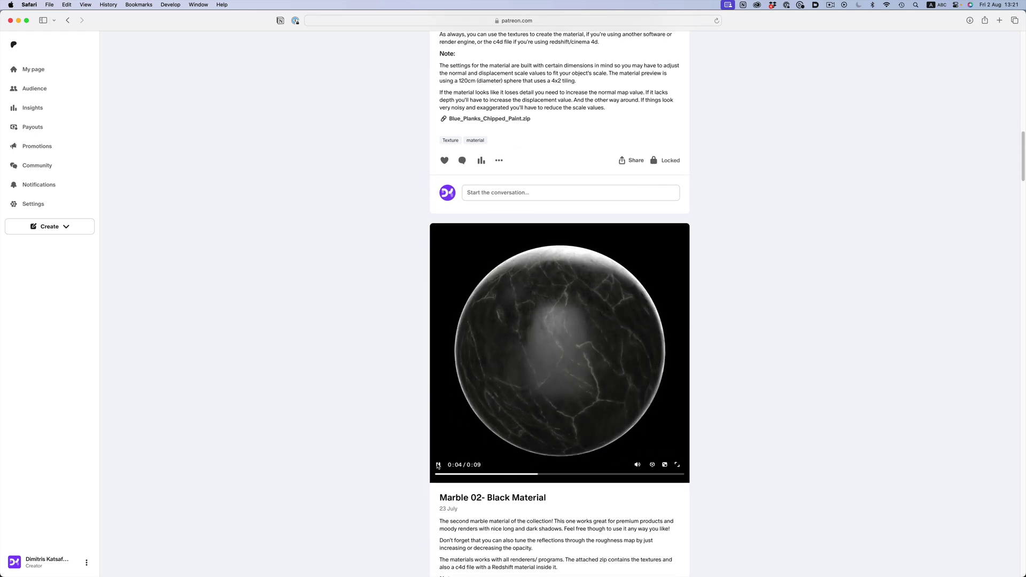
key(super+bracketleft)
click(459, 392)
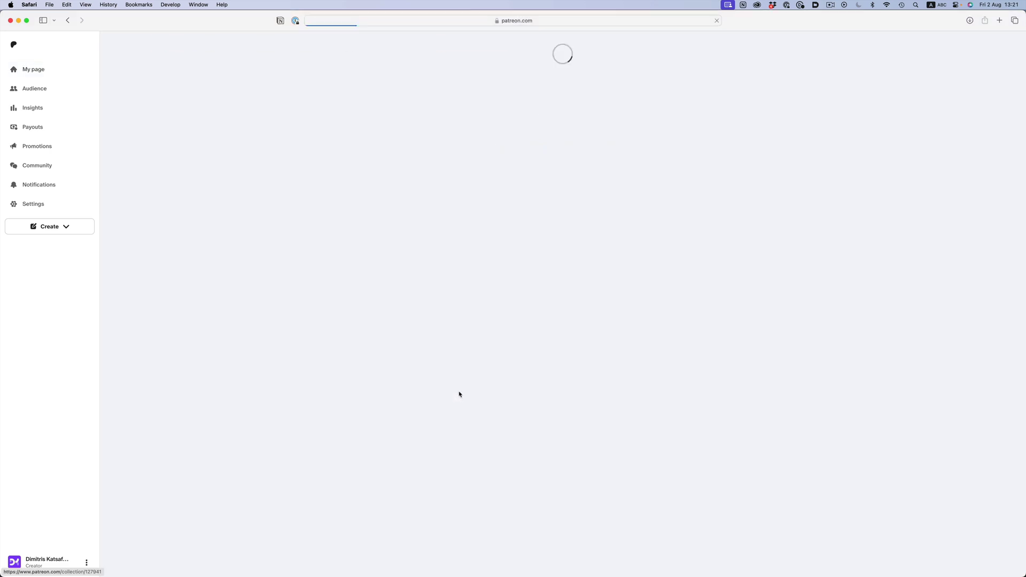
scroll(402, 387, down, 3)
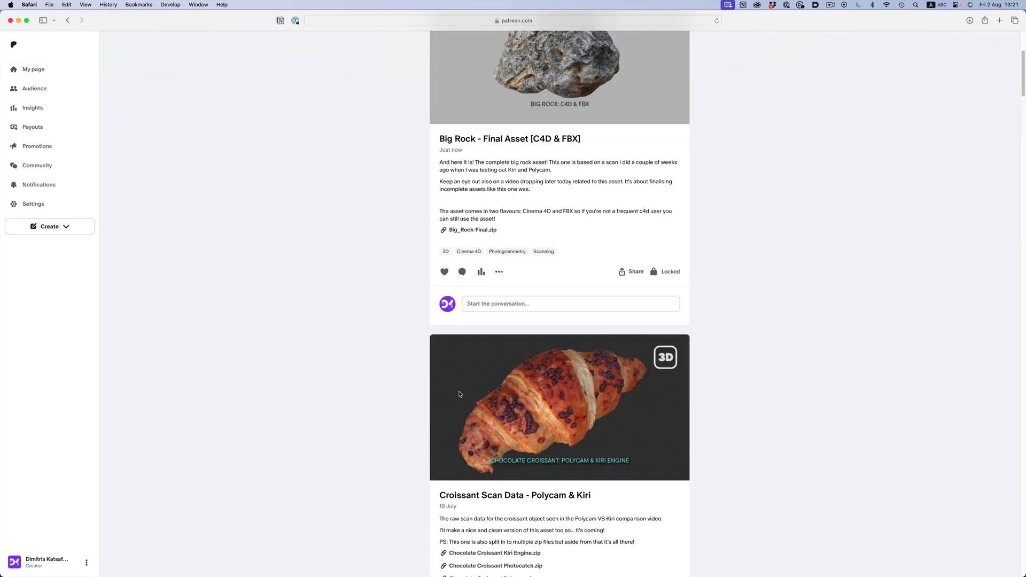
scroll(402, 387, down, 1)
scroll(402, 386, down, 2)
scroll(402, 386, down, 3)
scroll(402, 386, down, 5)
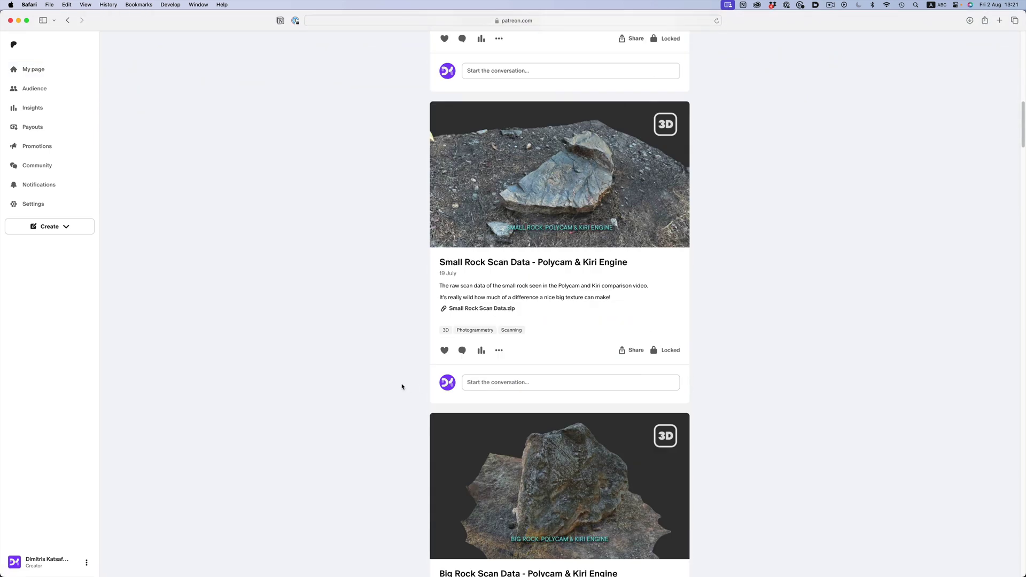
scroll(402, 387, down, 1)
scroll(403, 387, down, 5)
scroll(402, 386, down, 1)
scroll(401, 386, down, 5)
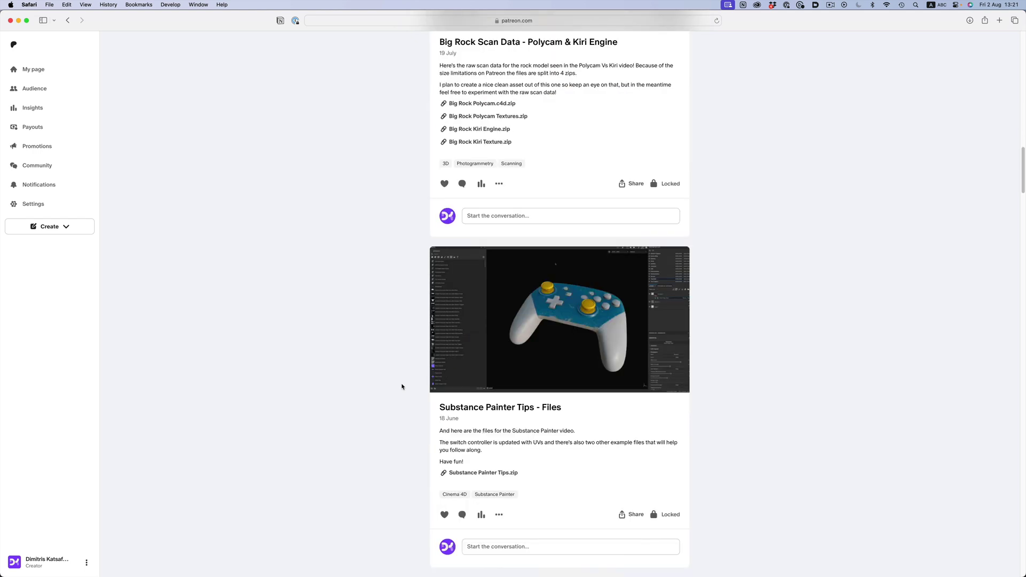
scroll(402, 386, down, 1)
key(super+bracketleft)
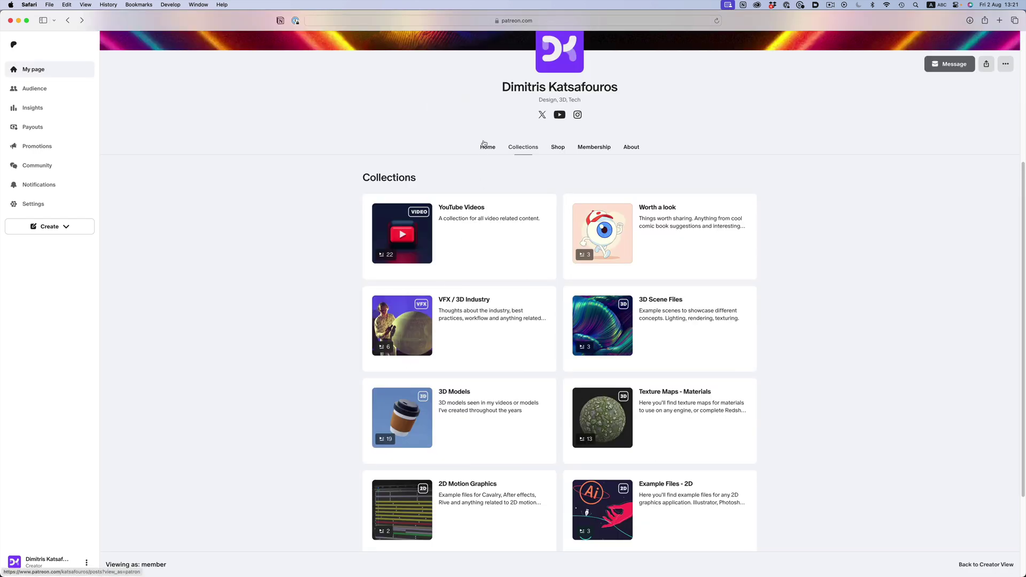
click(487, 147)
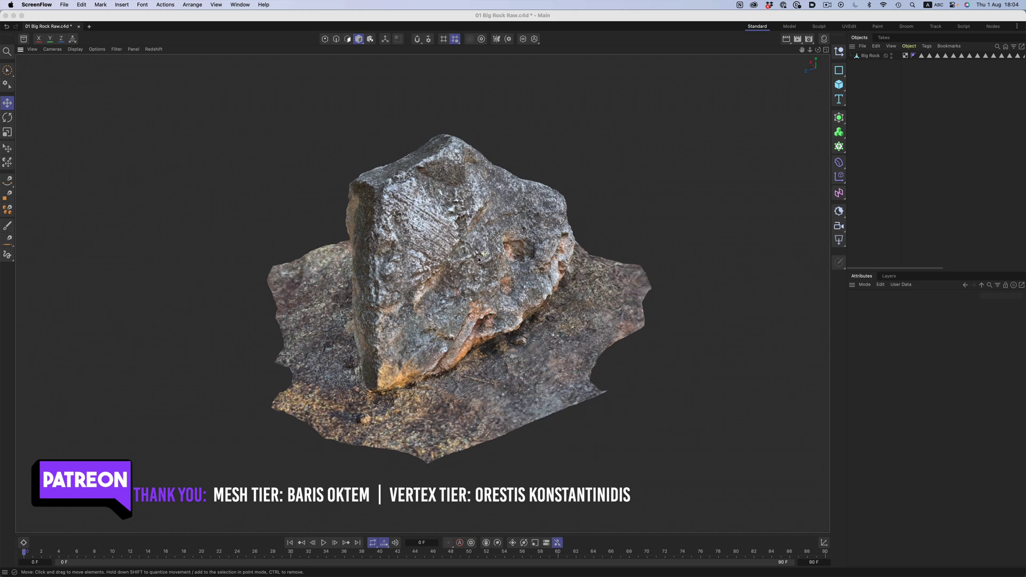
Zoom in close and show the rock in plain grey untextured shading to inspect its surface.
mouse_move(463, 257)
alt+mouse_down()
mouse_move(440, 251)
mouse_move(602, 170)
mouse_move(369, 175)
alt+mouse_up()
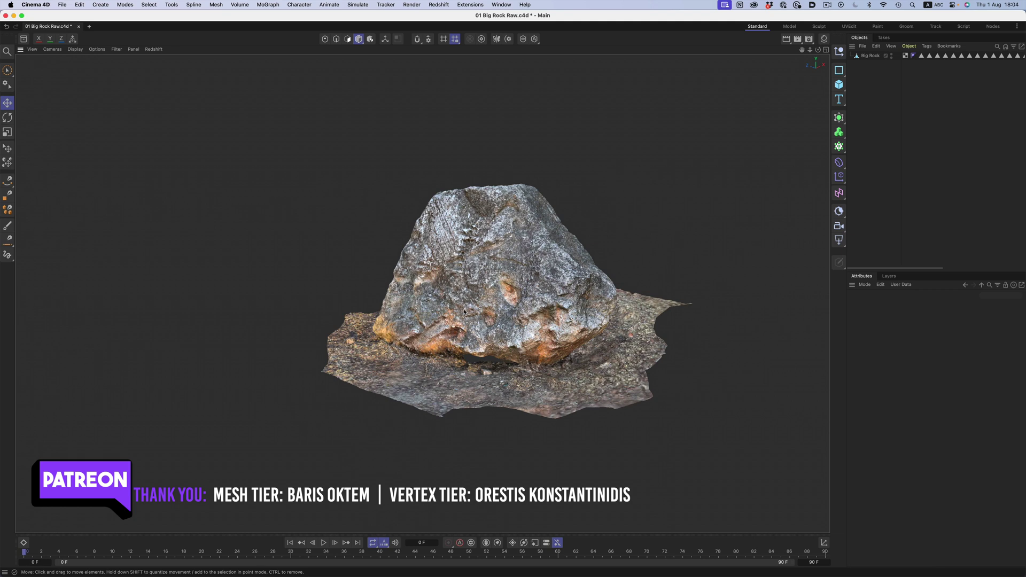
alt+right_drag(465, 310, 643, 226)
mouse_move(636, 215)
alt+mouse_down()
mouse_move(418, 255)
mouse_move(468, 283)
alt+mouse_up()
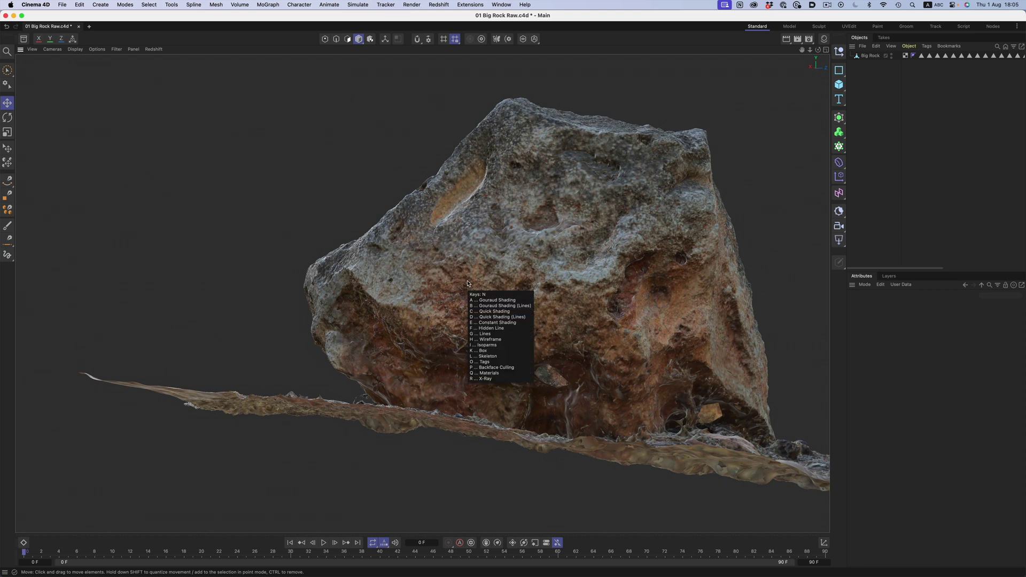
key(q)
scroll(481, 321, up, 3)
scroll(489, 363, up, 3)
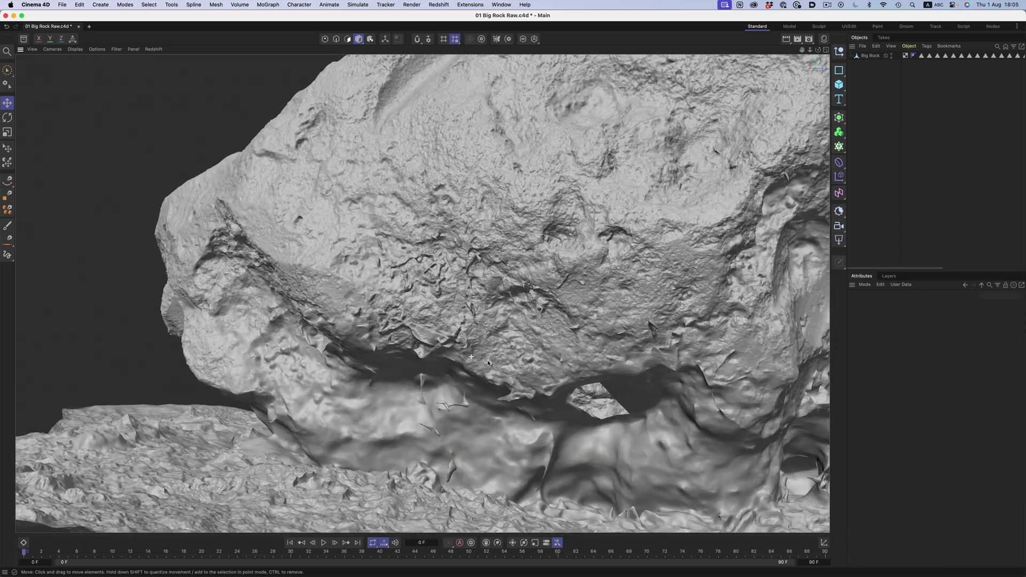
mouse_move(488, 362)
alt+mouse_down()
mouse_move(550, 368)
mouse_move(363, 340)
alt+mouse_up()
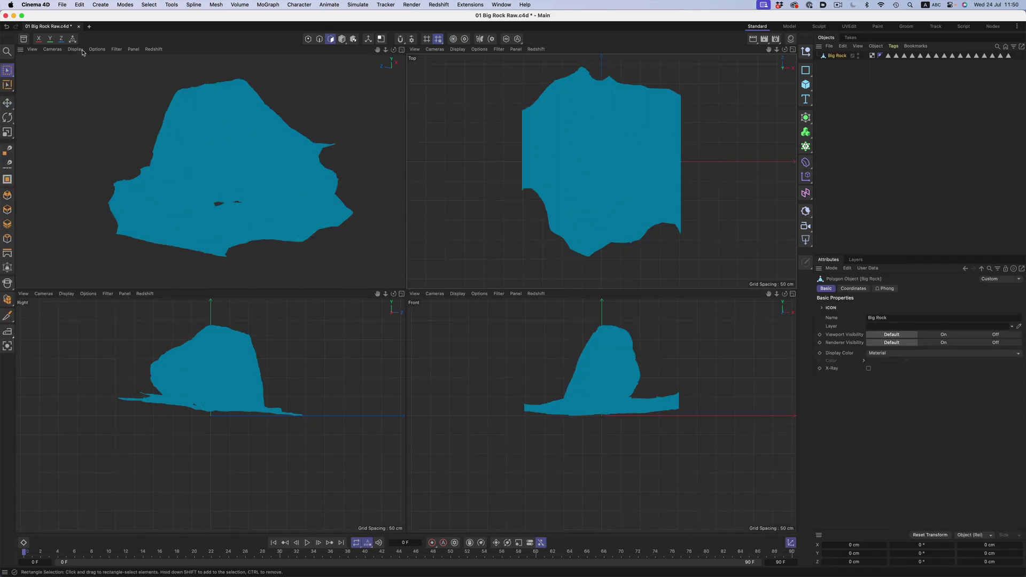
Clear the polygon selection, switch to Points mode and maximise the Top view.
alt+drag(217, 156, 330, 204)
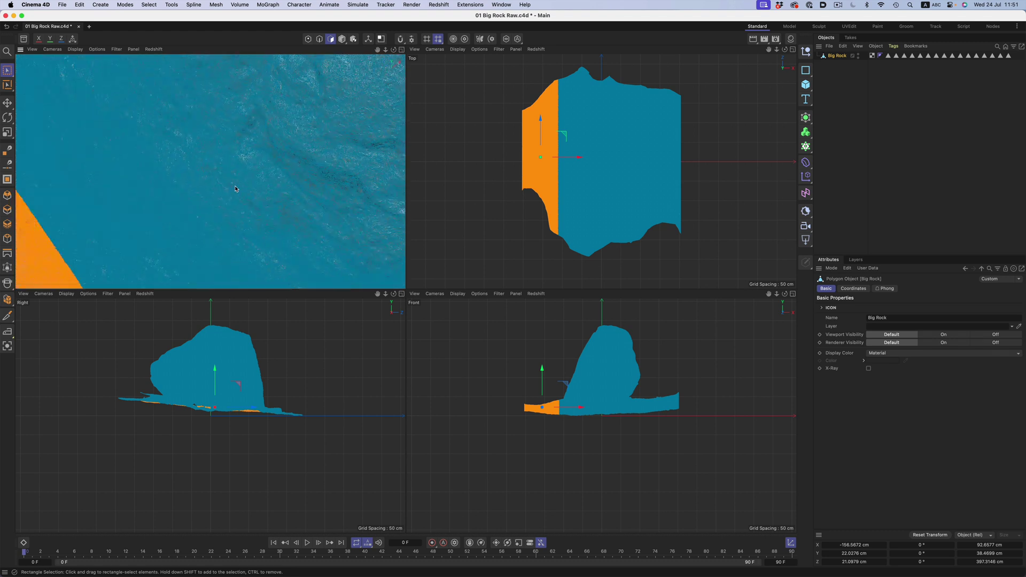
key(Delete)
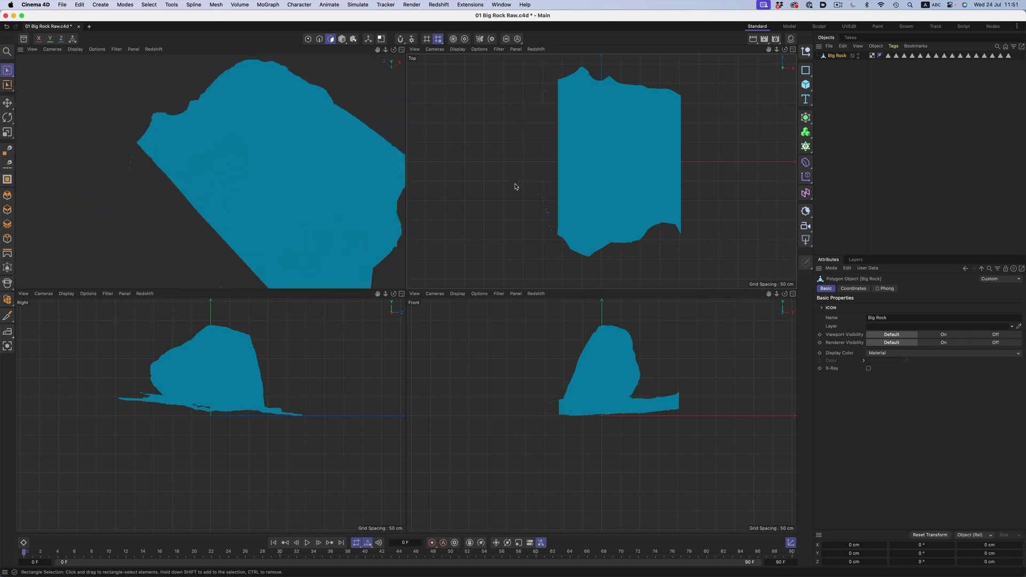
click(308, 40)
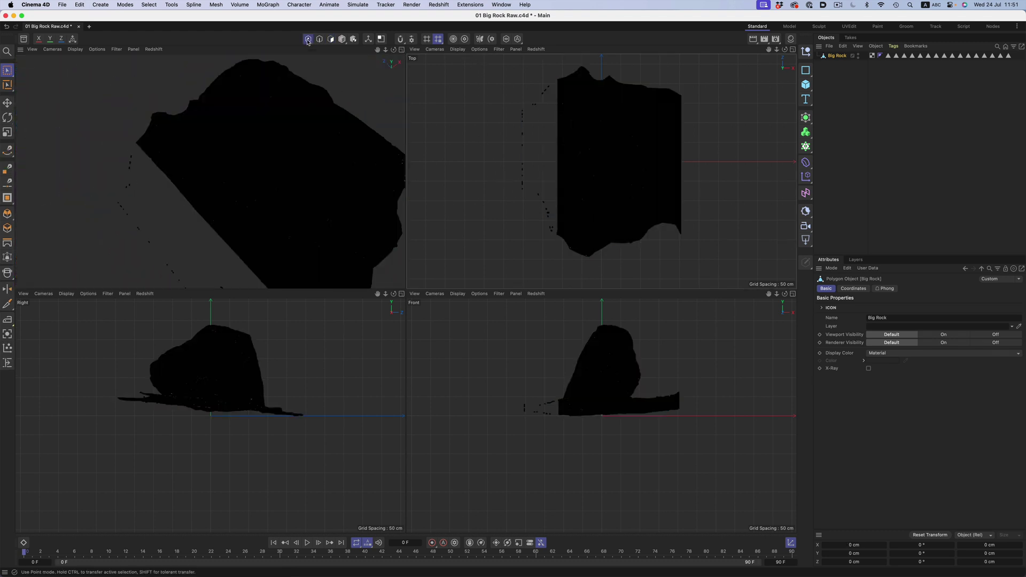
middle_click(539, 283)
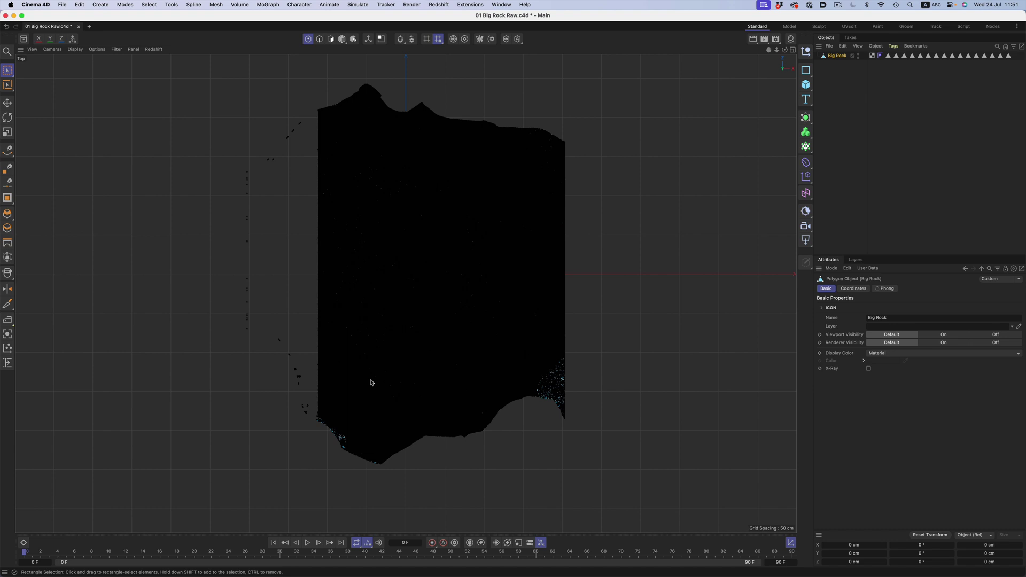
Rectangle-select the bands of stray points, ending with the strip across the rock's top.
drag(306, 494, 529, 412)
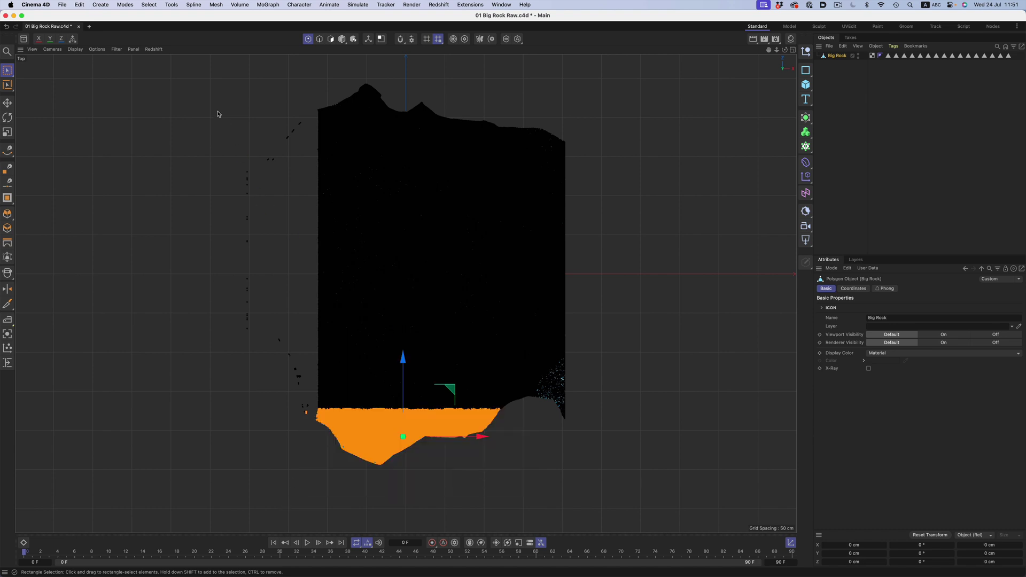
drag(211, 101, 314, 450)
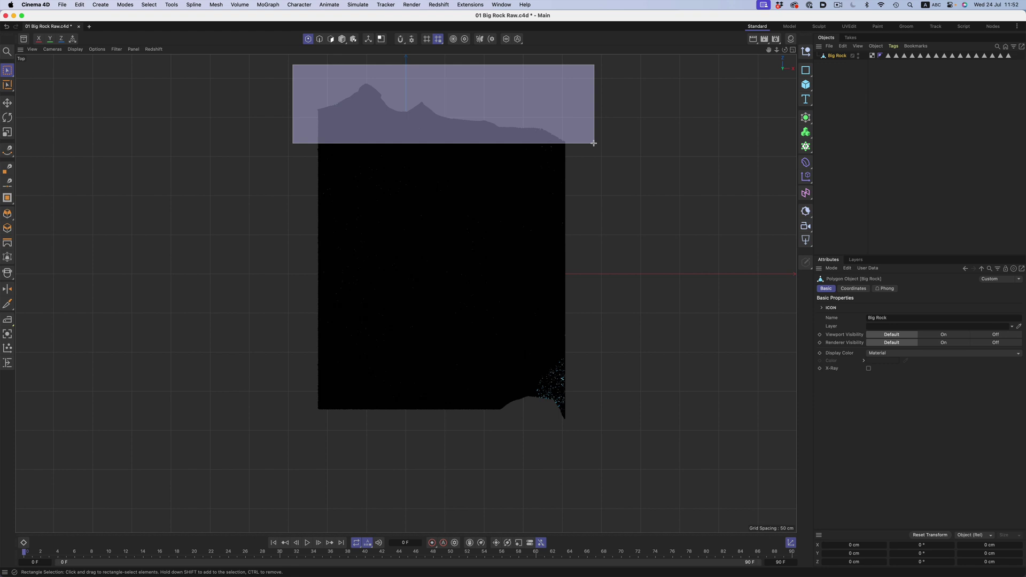
drag(594, 143, 594, 147)
scroll(431, 146, up, 10)
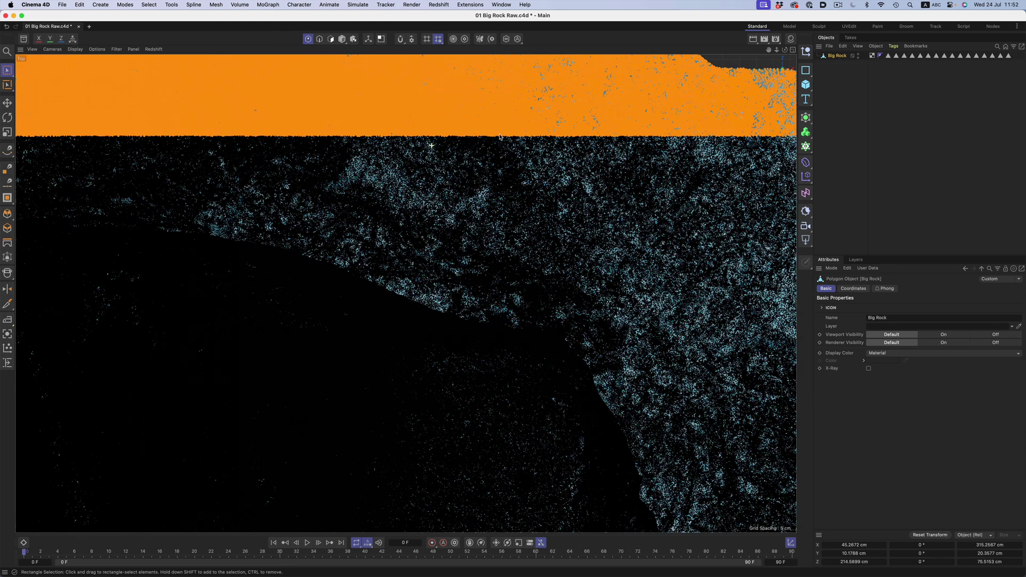
scroll(486, 145, down, 2)
scroll(486, 146, down, 1)
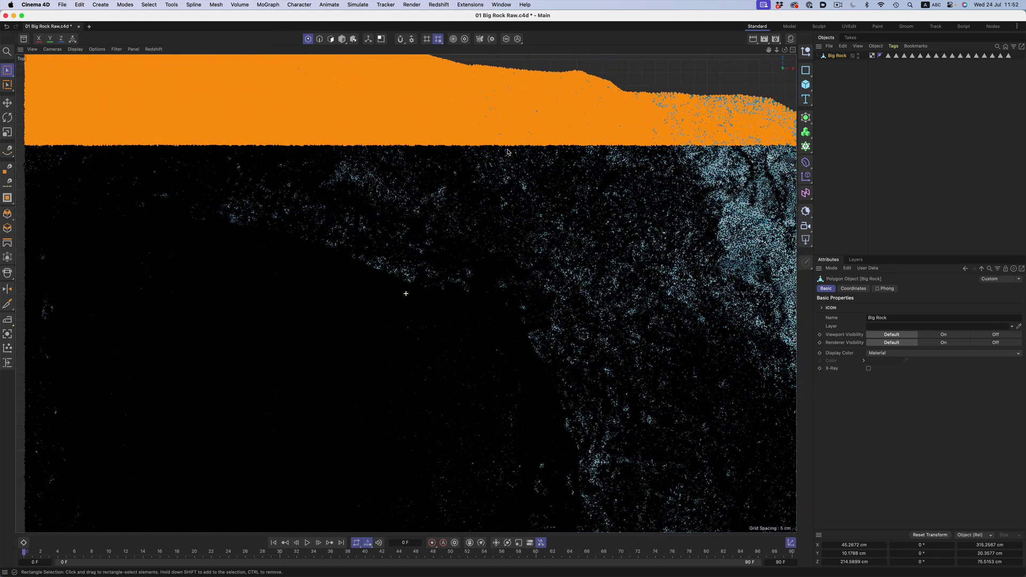
Delete the selected top strip, then select and delete the right-edge strip.
drag(812, 106, 892, 105)
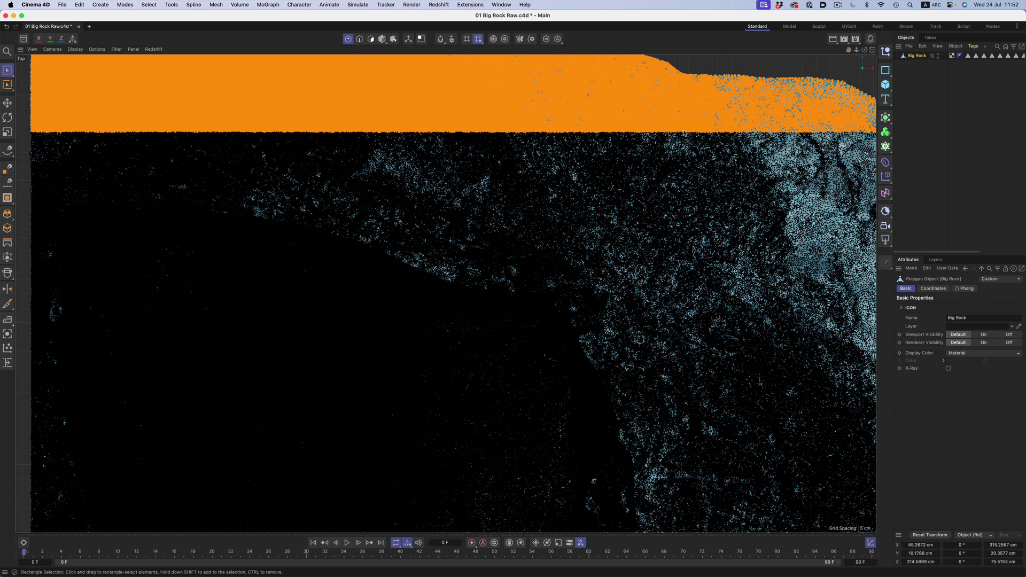
middle_drag(655, 147, 600, 205)
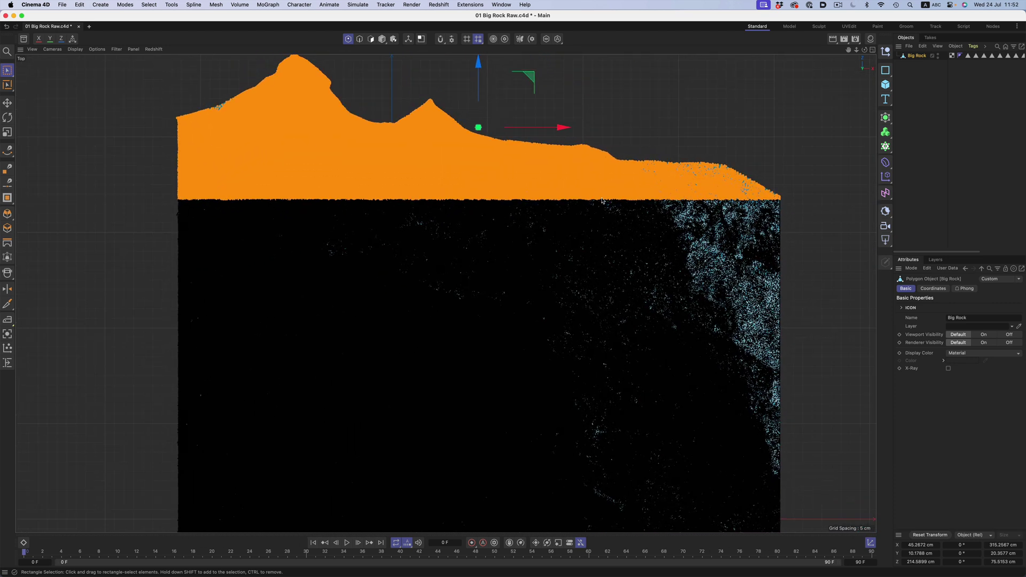
key(Delete)
scroll(558, 187, down, 3)
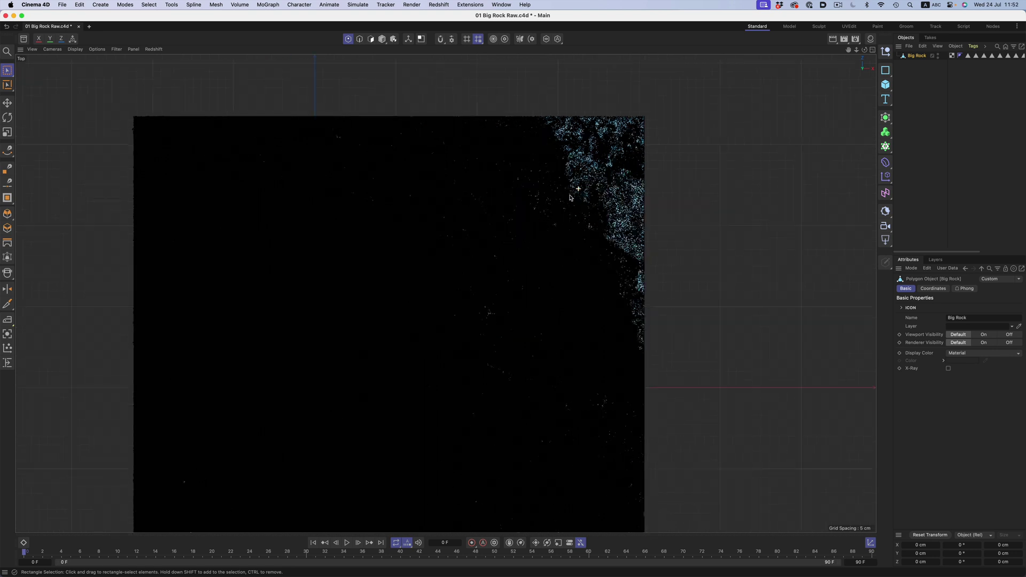
middle_drag(558, 187, 530, 145)
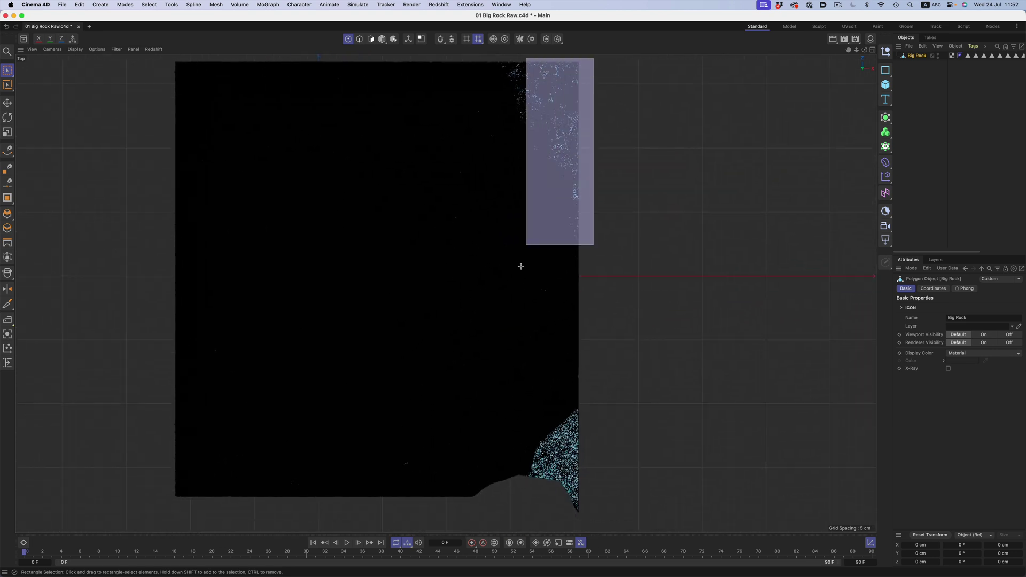
mouse_move(520, 267)
mouse_down()
mouse_move(488, 485)
mouse_move(471, 519)
mouse_up()
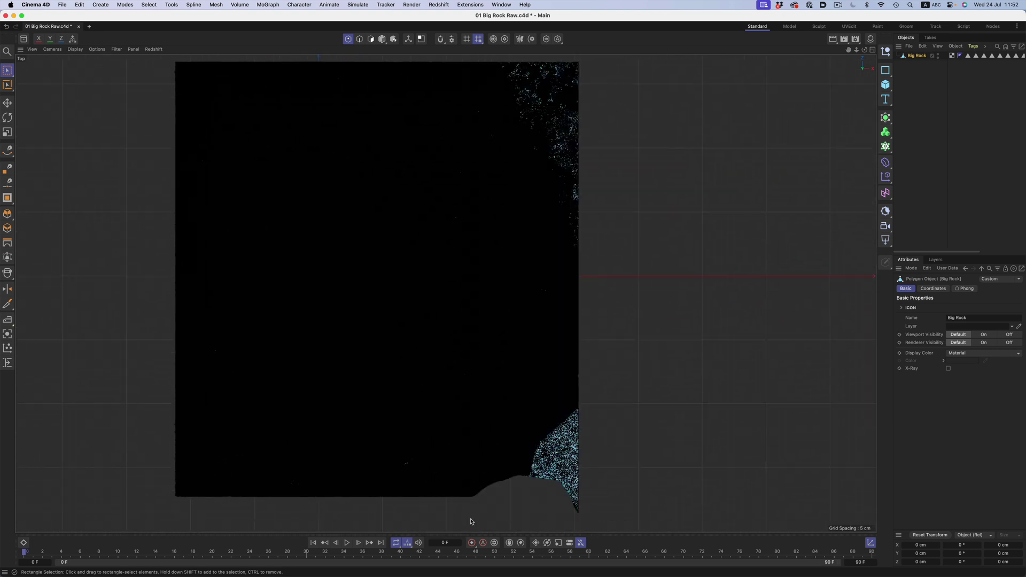
scroll(463, 403, up, 2)
scroll(484, 397, up, 3)
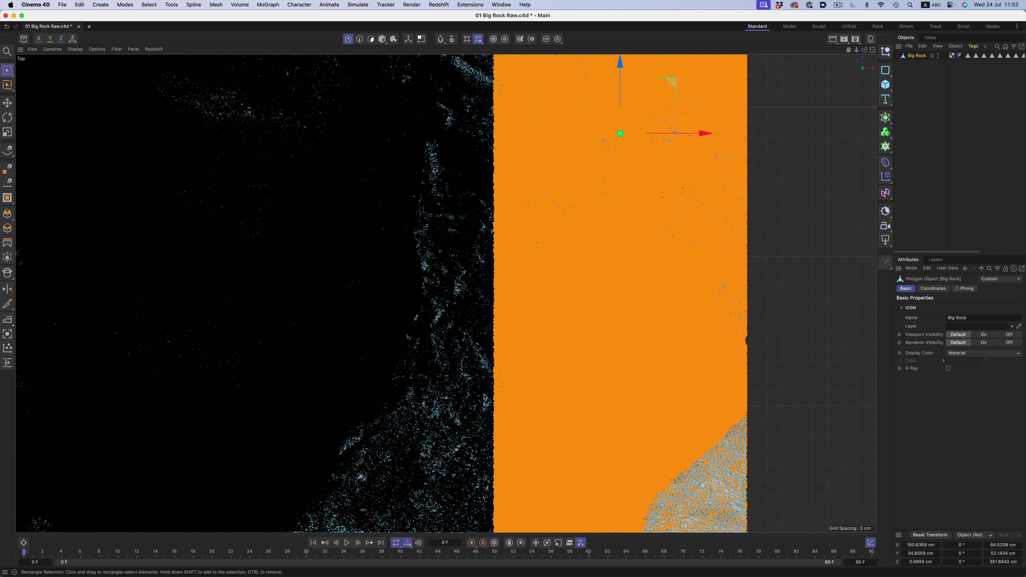
key(Delete)
In a maximised Perspective view, lasso-select the loose chunks and flat sheet and delete them.
middle_click(325, 358)
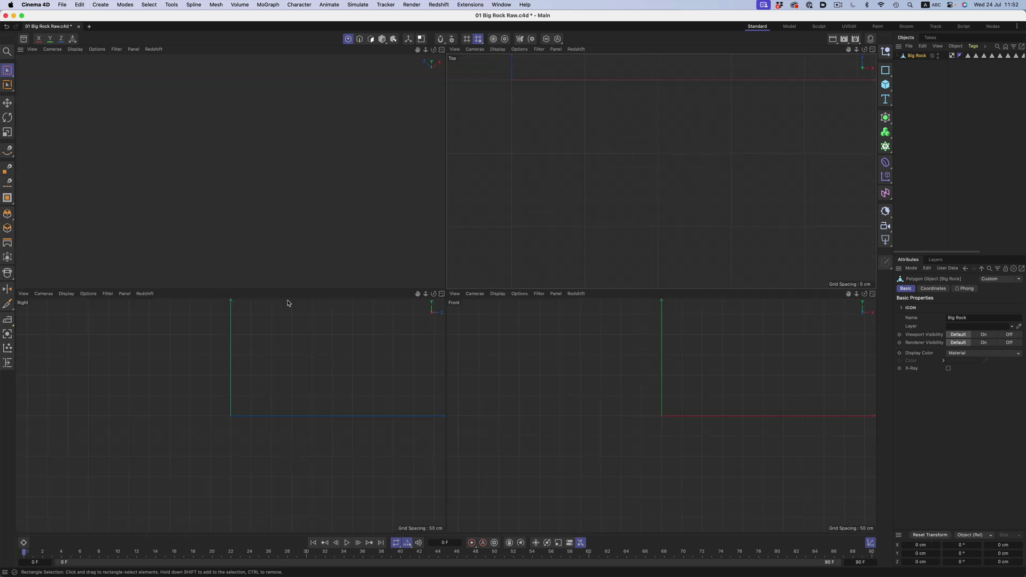
middle_click(252, 190)
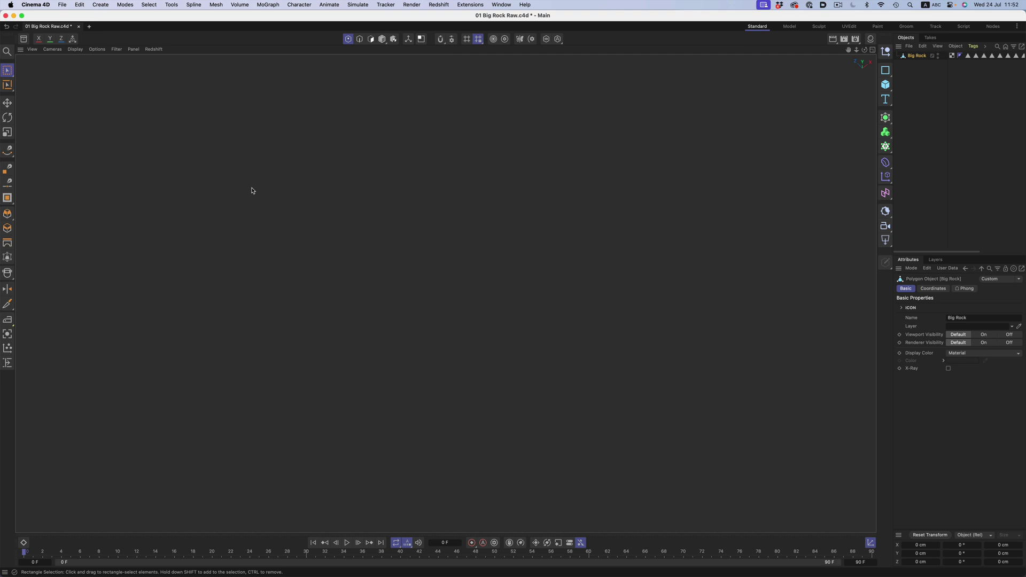
key(8)
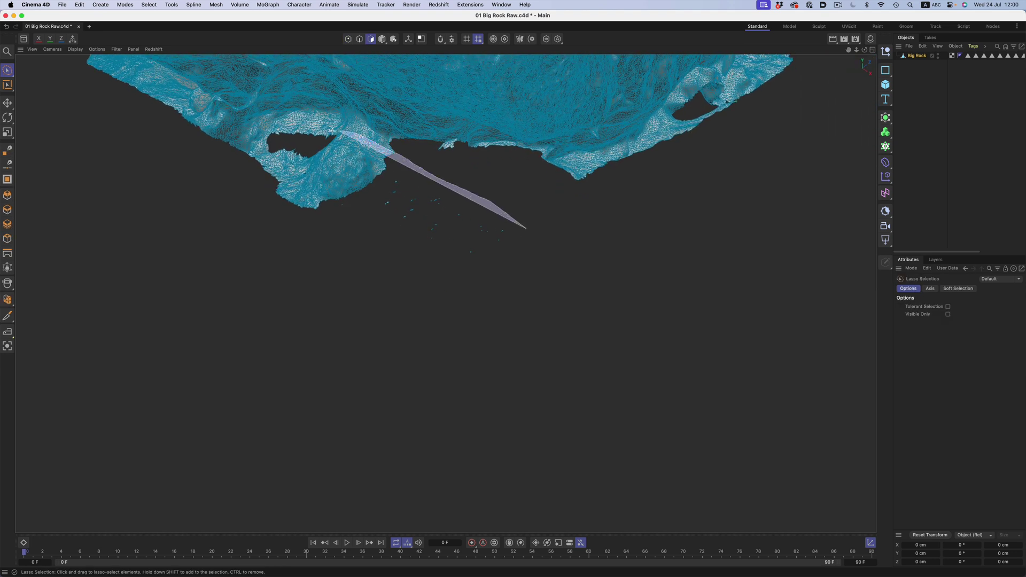
drag(526, 228, 265, 287)
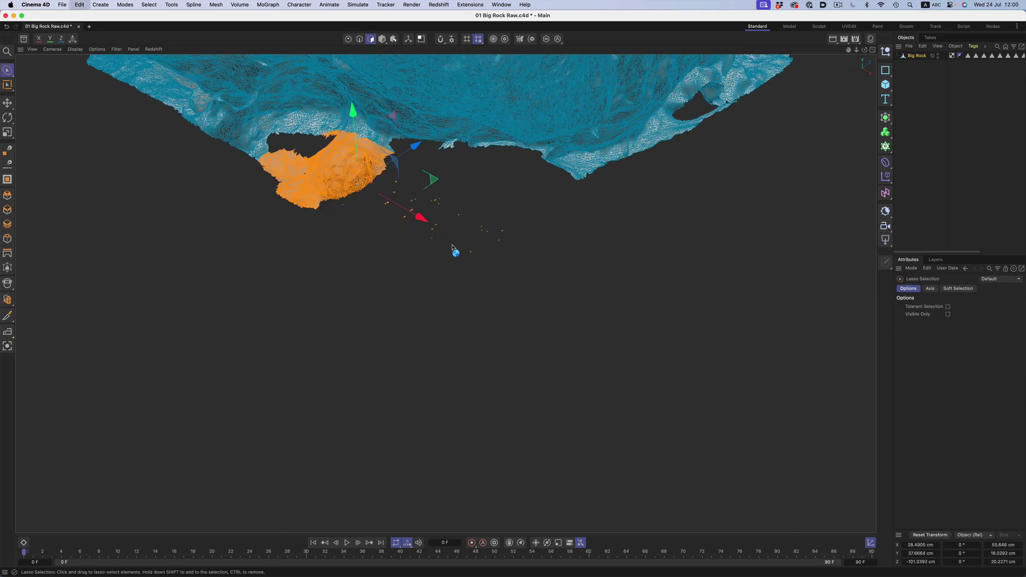
scroll(411, 120, up, 3)
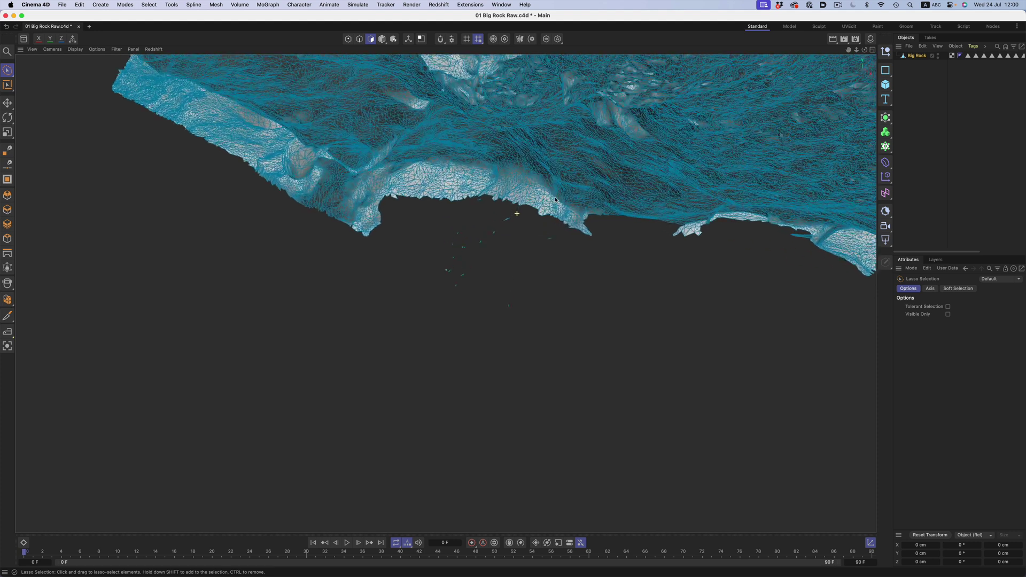
scroll(602, 207, up, 3)
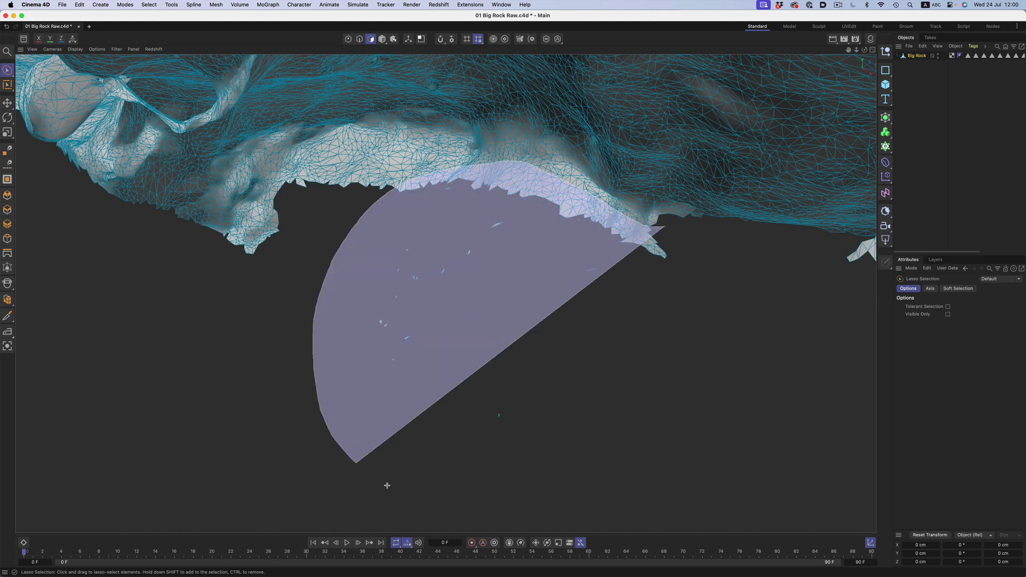
drag(497, 161, 709, 295)
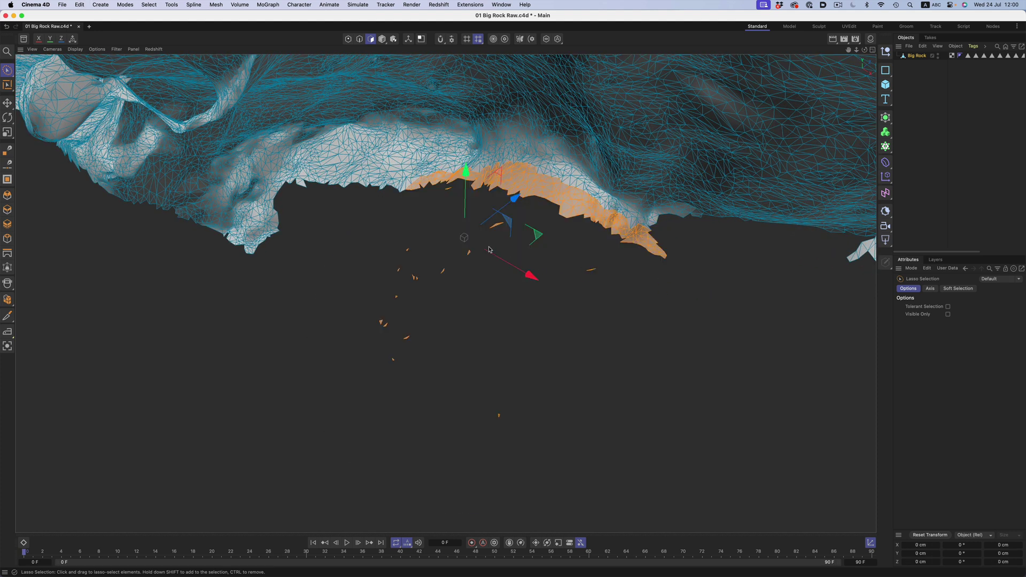
scroll(439, 225, down, 3)
scroll(506, 219, down, 3)
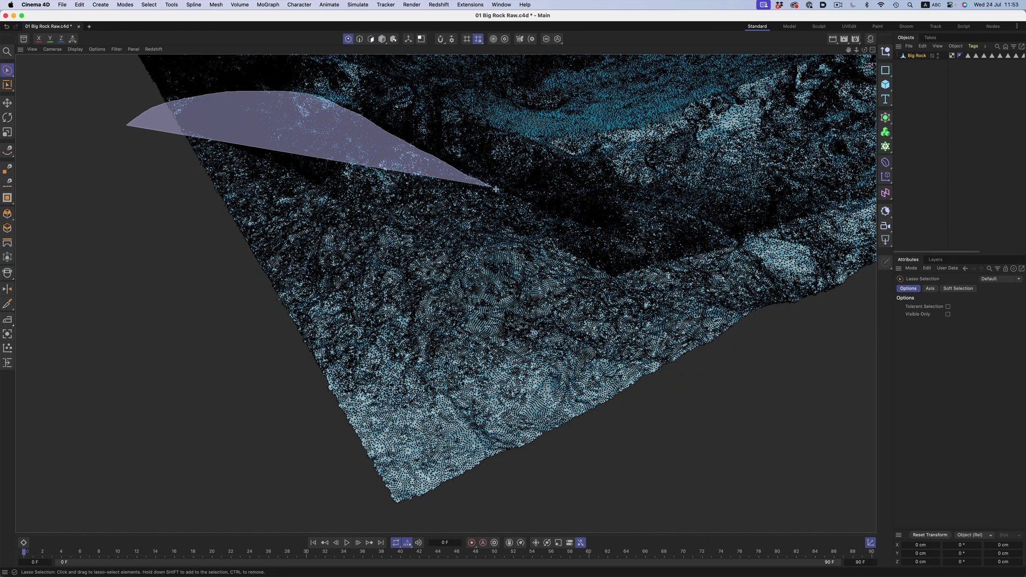
drag(496, 189, 172, 404)
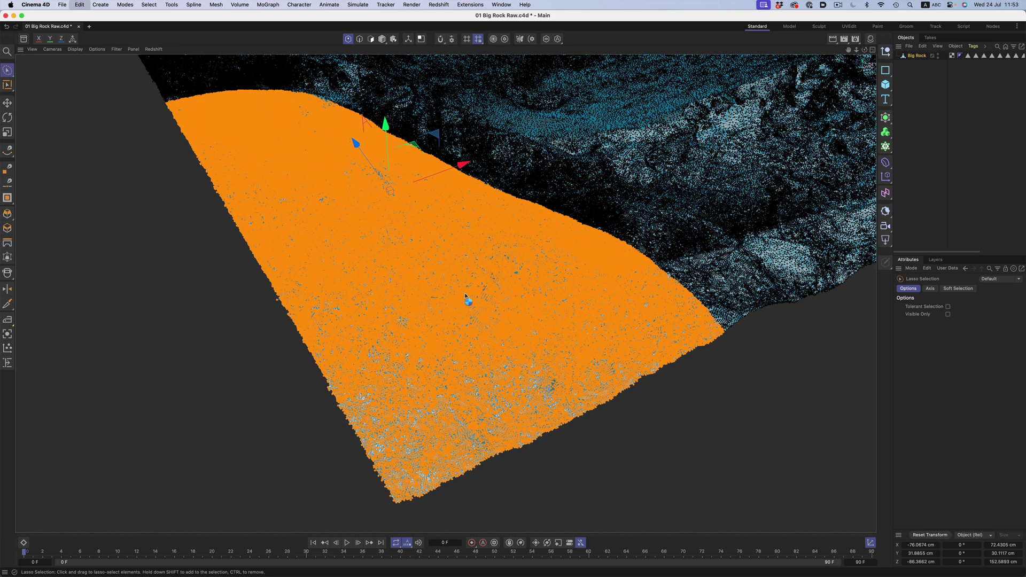
key(Delete)
Select and delete the long stray strip along the rock's side.
alt+drag(477, 292, 417, 292)
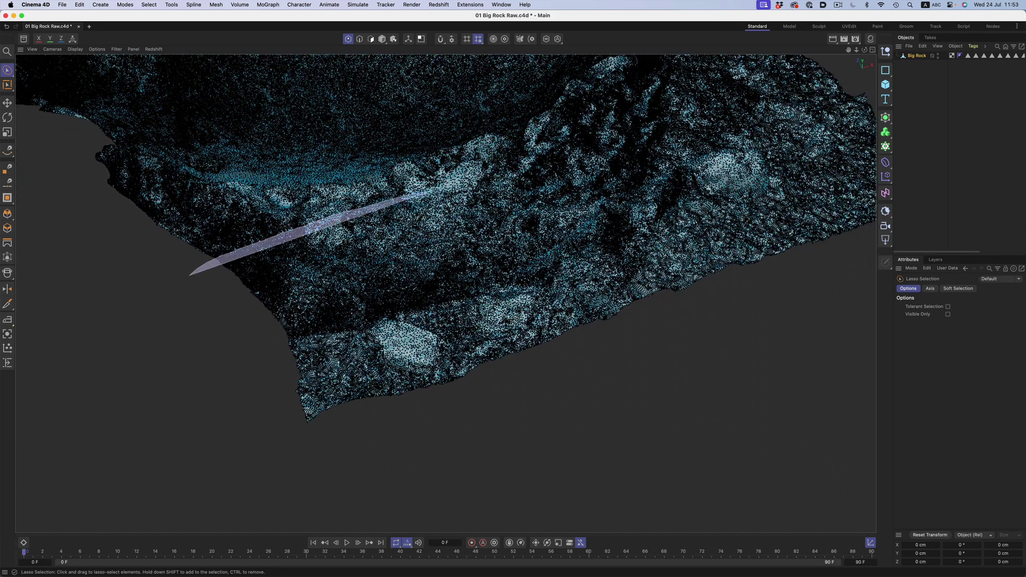
drag(750, 62, 797, 421)
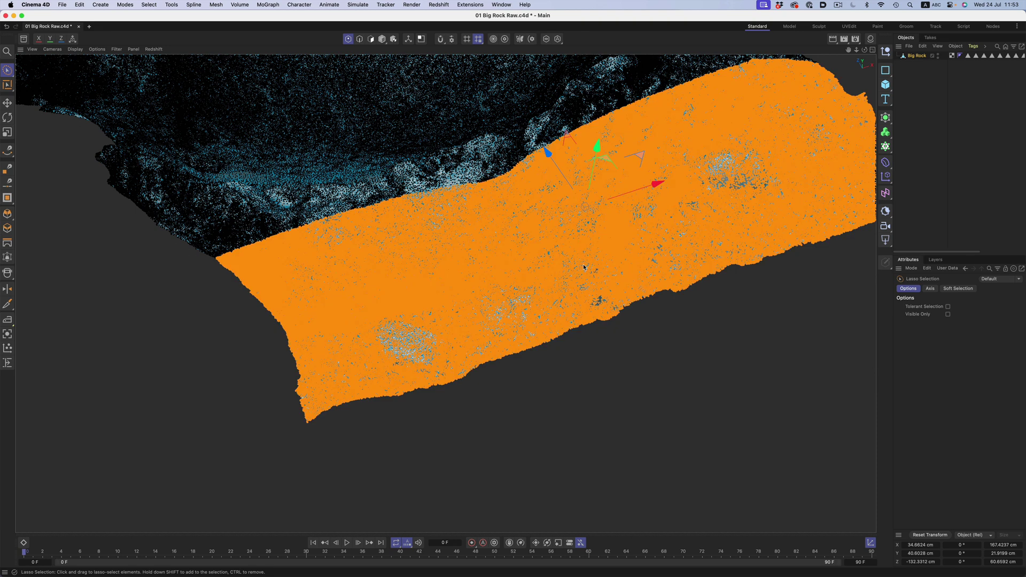
middle_drag(584, 268, 416, 310)
drag(724, 117, 731, 113)
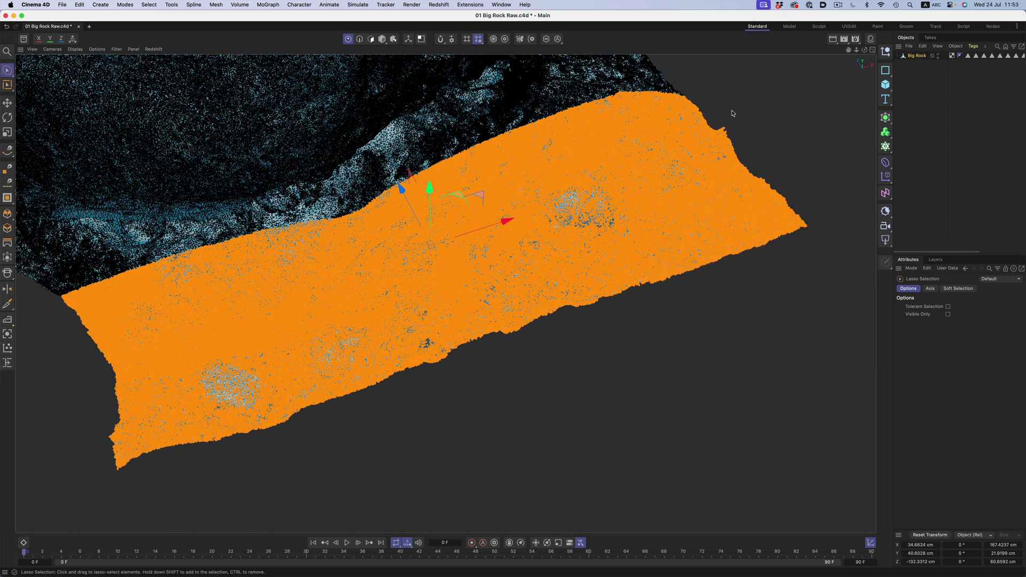
key(Delete)
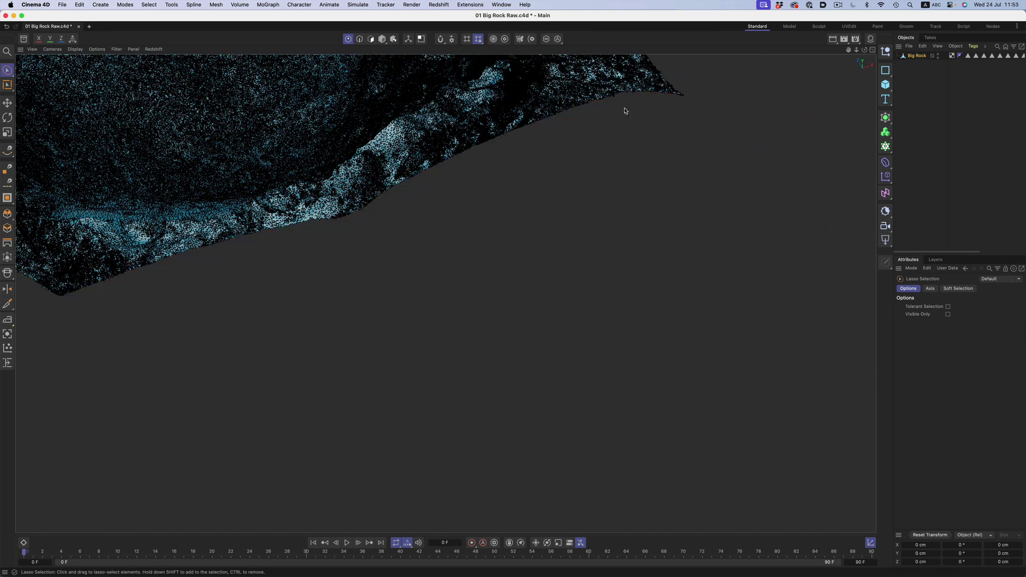
Switch to Gouraud shading and lasso-select the fragments along the lower-left edge.
middle_drag(623, 108, 481, 240)
key(n)
key(a)
drag(298, 266, 462, 333)
scroll(461, 332, up, 3)
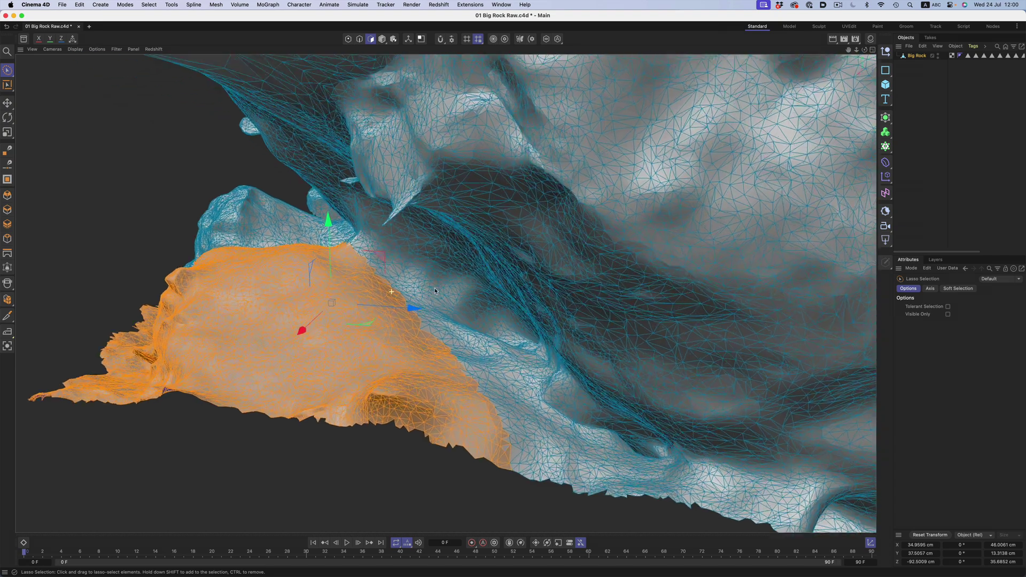
scroll(407, 272, up, 3)
mouse_move(397, 247)
shift+mouse_down()
mouse_move(513, 341)
mouse_move(443, 250)
mouse_move(349, 261)
mouse_move(377, 163)
mouse_move(290, 151)
shift+mouse_up()
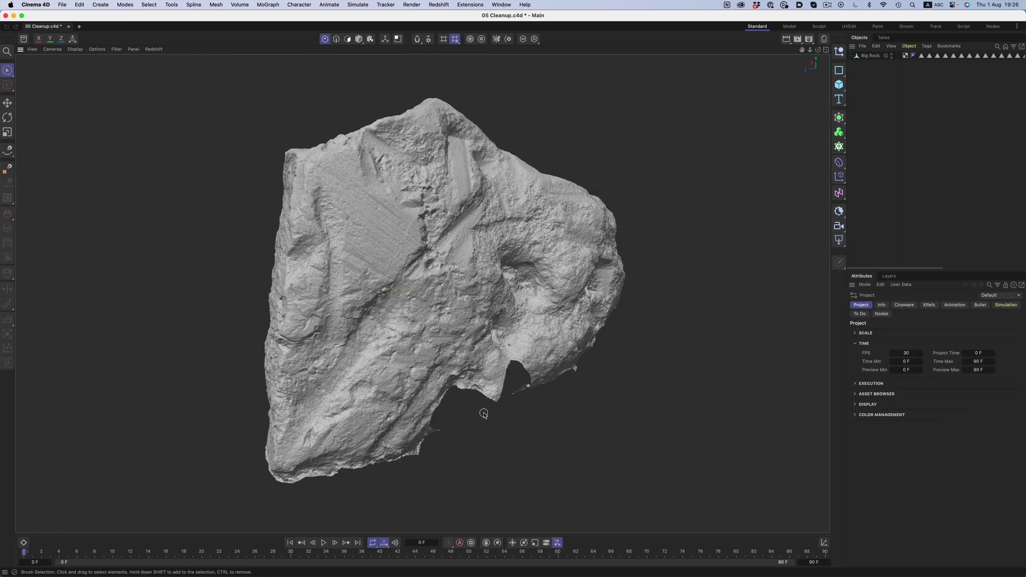
Orbit the cleaned rock from two new angles, revealing its patchy underside.
mouse_move(515, 377)
alt+mouse_down()
mouse_move(444, 266)
mouse_move(641, 248)
alt+mouse_up()
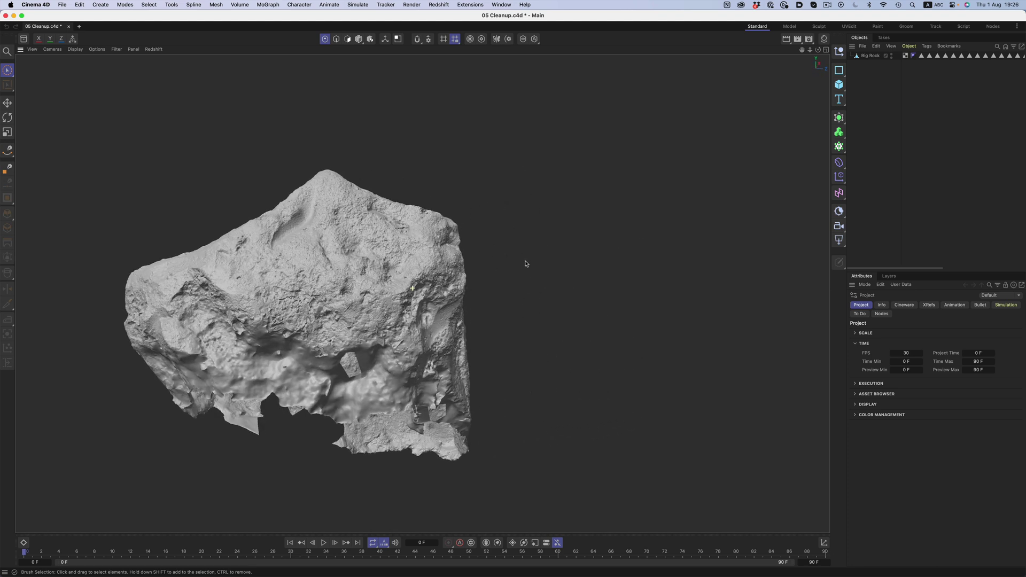
mouse_move(427, 275)
alt+mouse_down()
mouse_move(515, 248)
mouse_move(363, 360)
mouse_move(376, 341)
mouse_move(351, 345)
mouse_move(529, 323)
mouse_move(432, 328)
mouse_move(523, 334)
alt+mouse_up()
scroll(530, 323, down, 5)
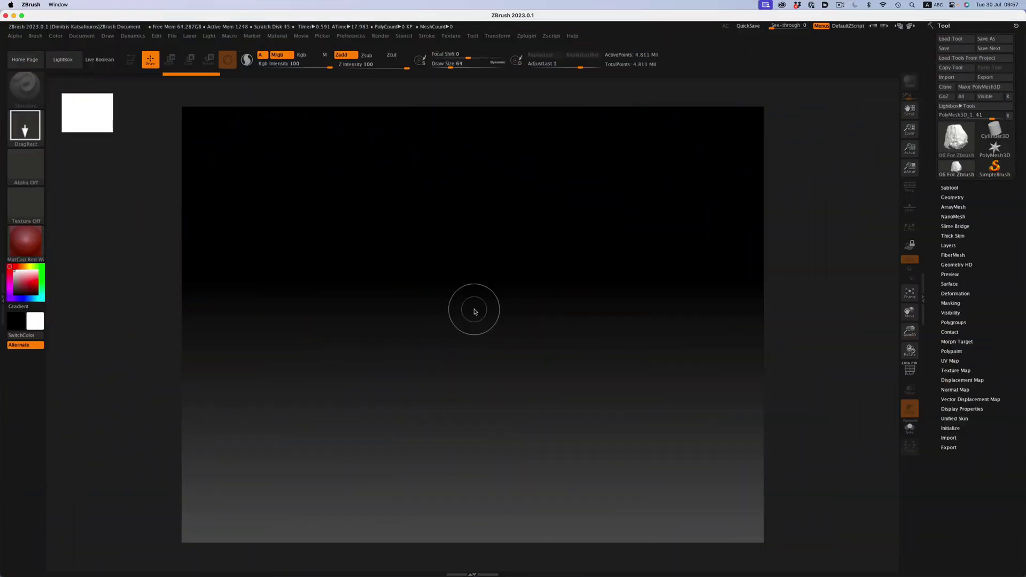
Draw the rock on the canvas in Edit mode, open Geometry's DynaMesh options, and orbit it.
key(t)
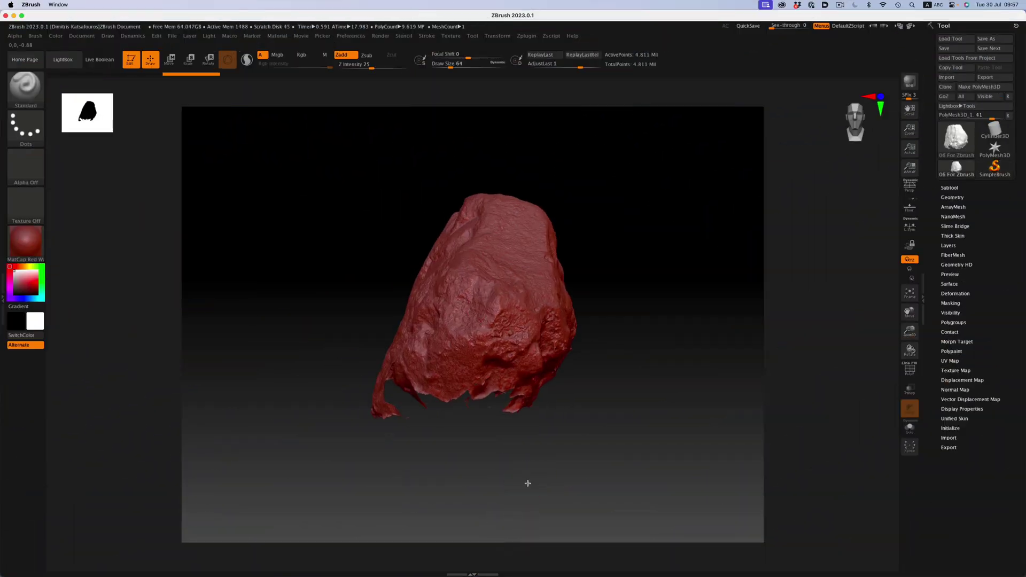
mouse_move(527, 484)
mouse_down()
mouse_move(639, 470)
mouse_move(644, 451)
mouse_move(665, 473)
mouse_up()
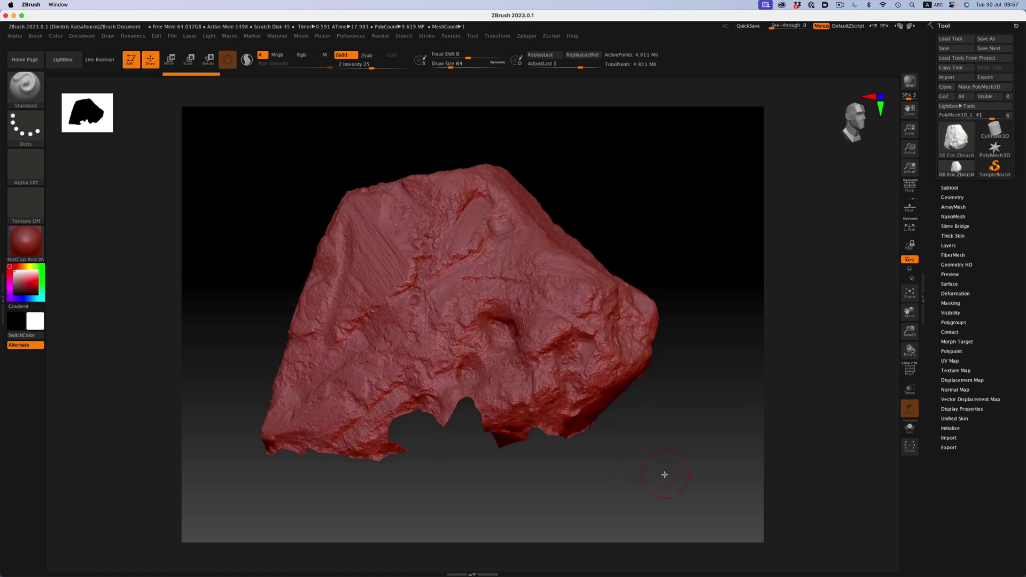
click(955, 198)
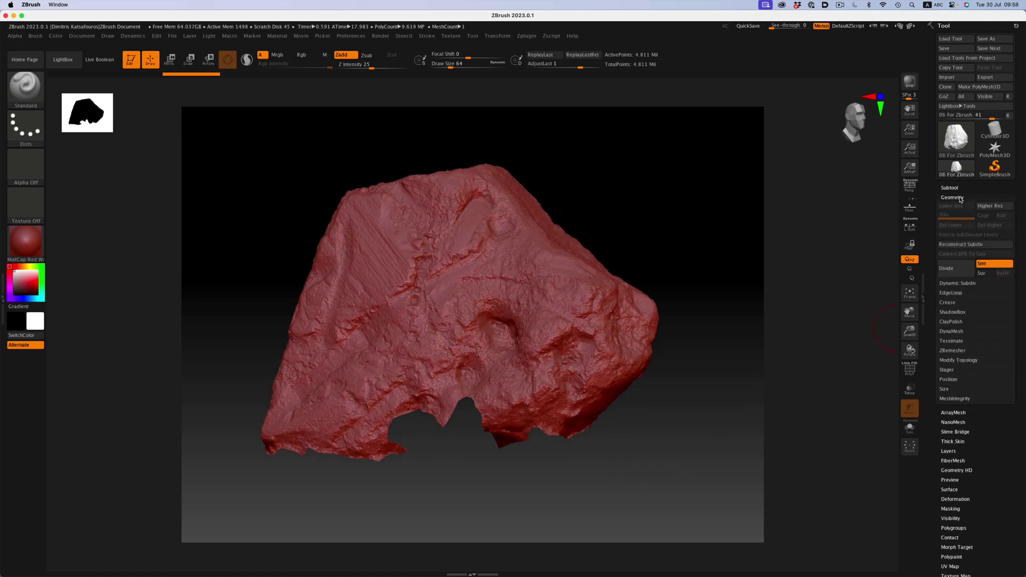
click(951, 332)
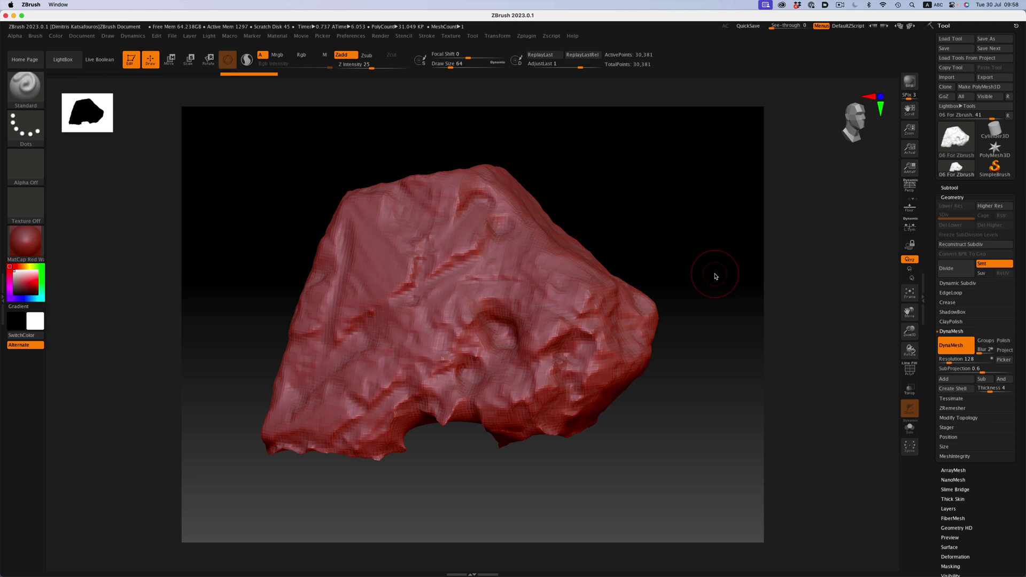
mouse_move(715, 277)
mouse_down()
mouse_move(719, 241)
mouse_move(723, 255)
mouse_up()
Select the ClayBuildup brush and orbit to look down on the rock's top.
key(b)
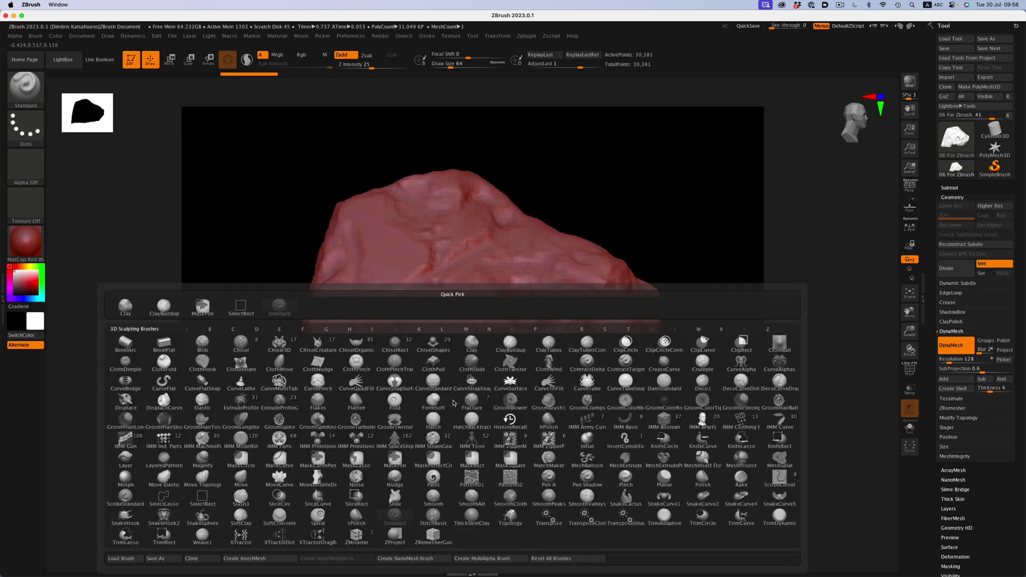
click(164, 307)
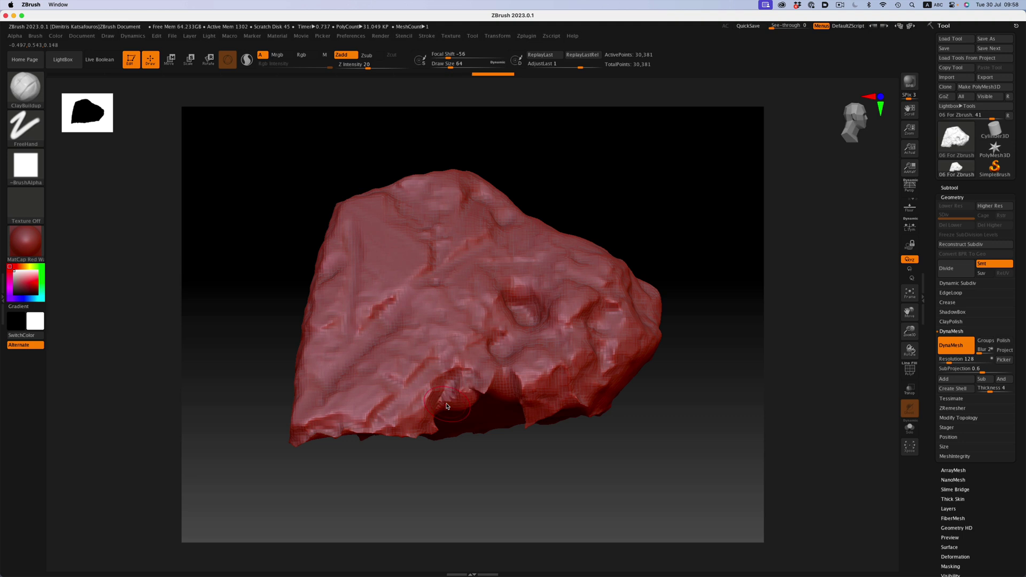
right_drag(461, 413, 489, 406)
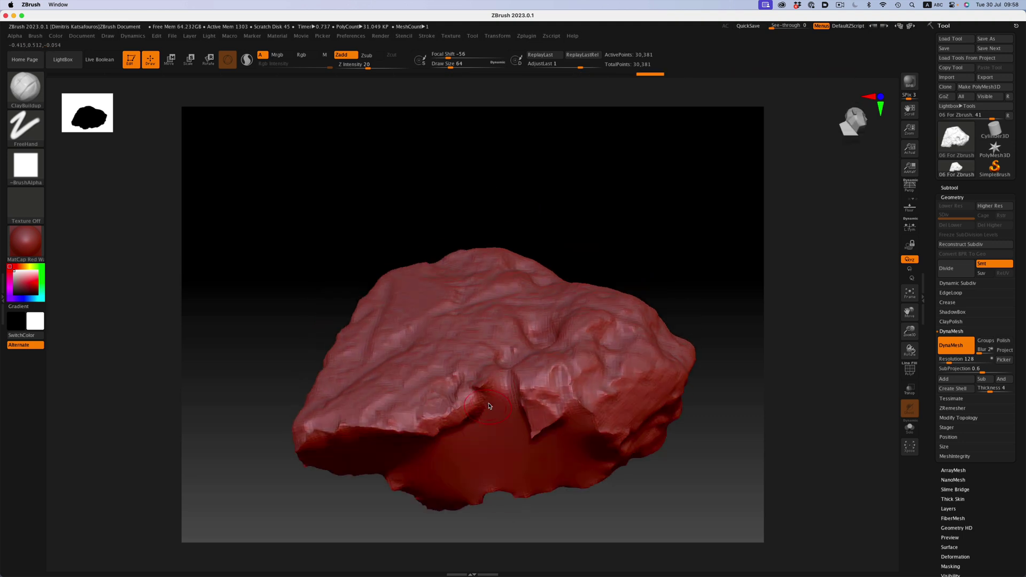
mouse_move(400, 428)
right_down()
mouse_move(618, 477)
mouse_move(506, 437)
mouse_move(526, 467)
mouse_move(368, 397)
right_up()
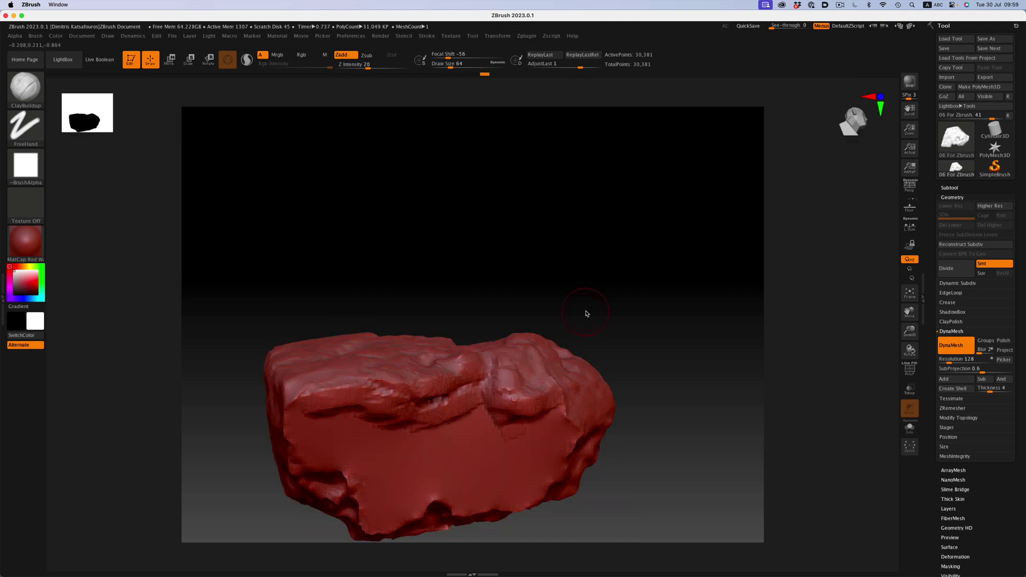
mouse_move(587, 314)
right_down()
mouse_move(442, 425)
mouse_move(459, 298)
right_up()
Flatten the rock's top with the Flatten brush, then Shift-smooth the surface.
key(b)
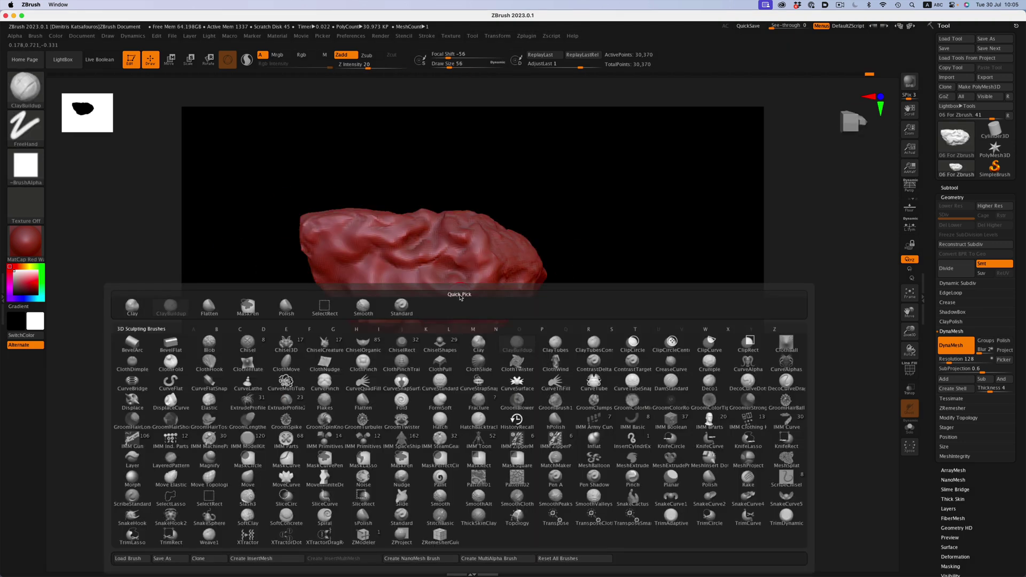
key(f)
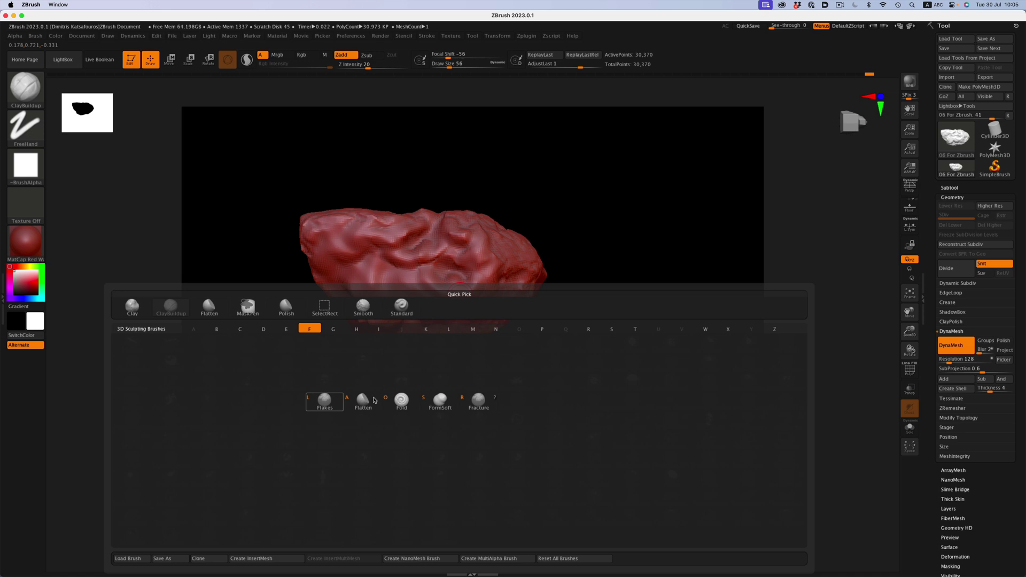
click(365, 401)
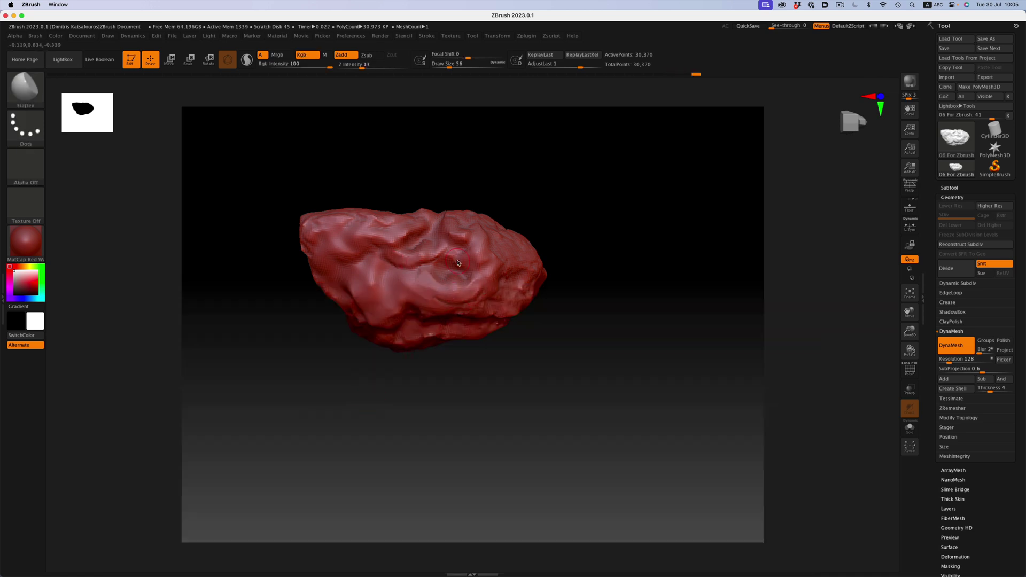
right_drag(405, 274, 425, 350)
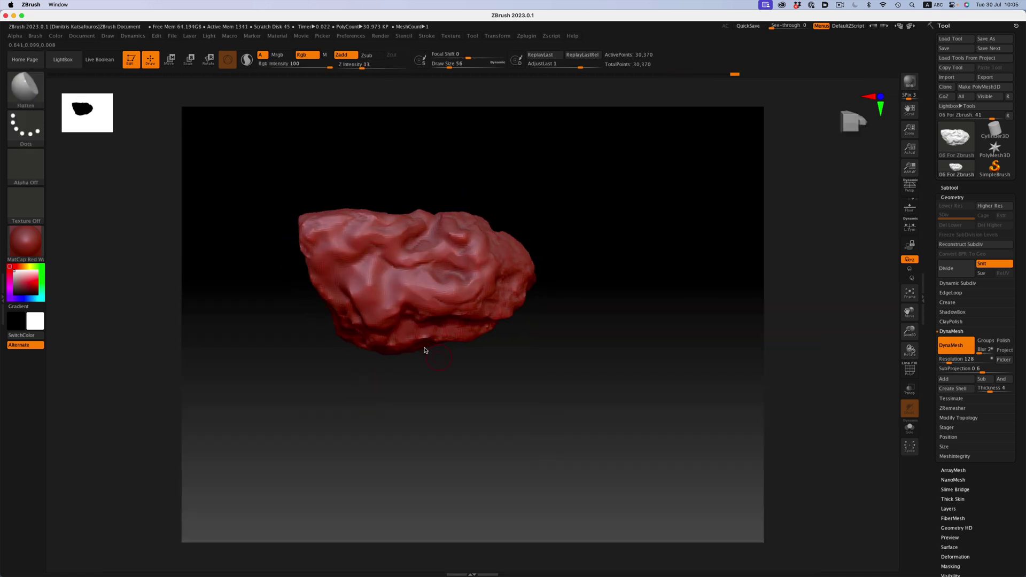
right_drag(333, 255, 477, 405)
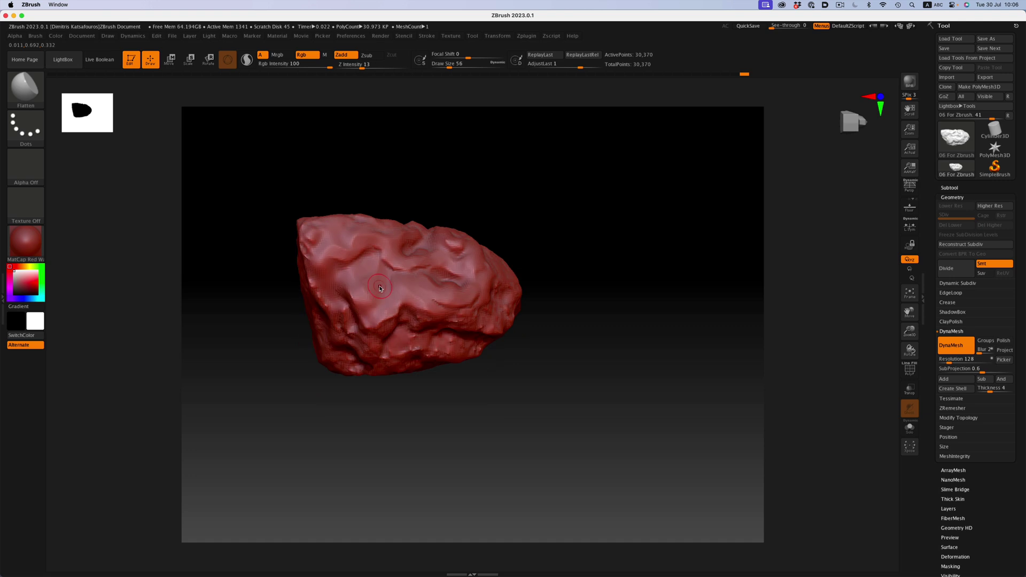
key(shift)
shift+drag(375, 303, 370, 260)
right_drag(369, 260, 494, 410)
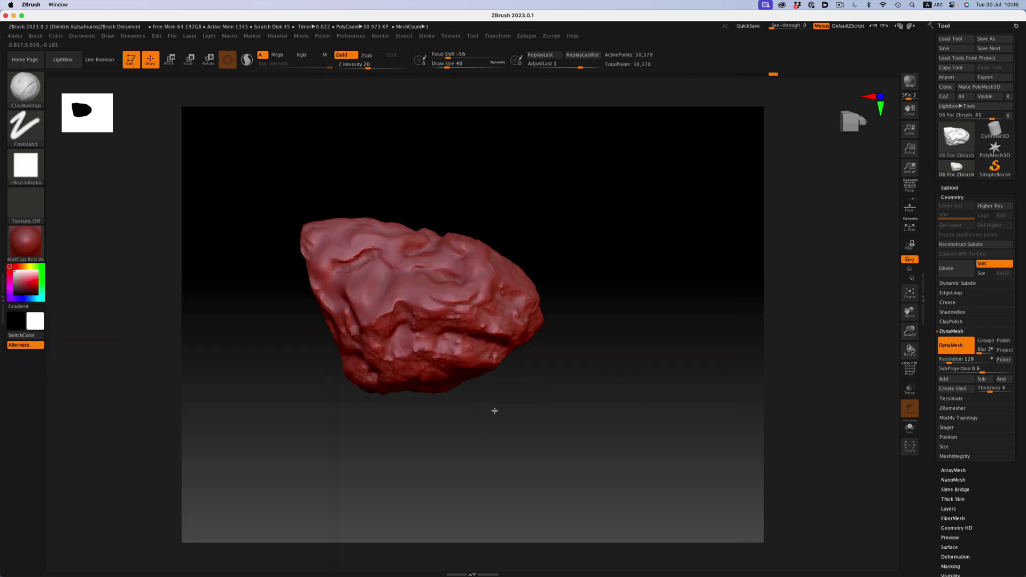
key(shift)
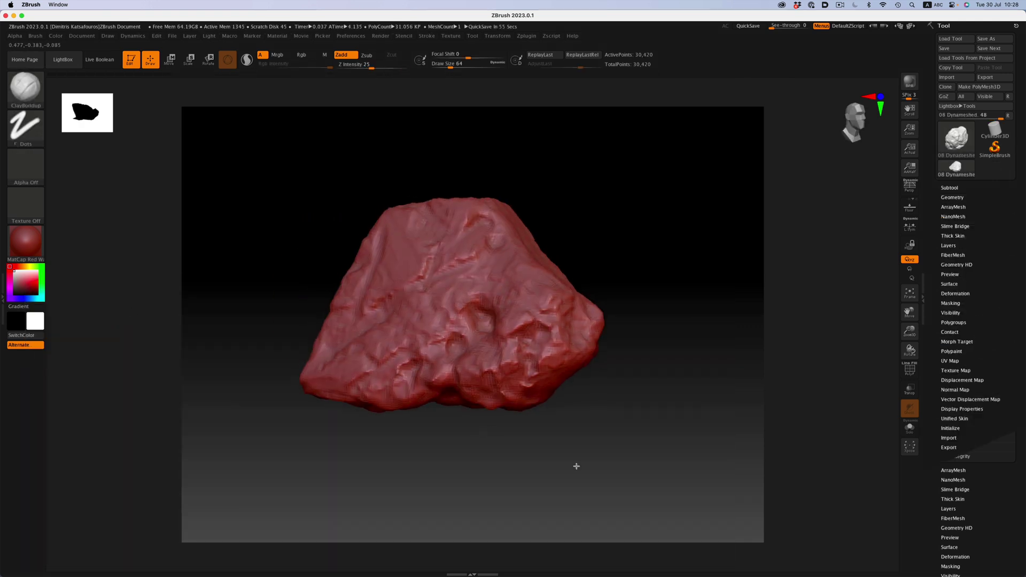
Orbit the rock back to a front view and run ZRemesher from Tool > Geometry.
mouse_move(572, 465)
mouse_down()
mouse_move(631, 463)
mouse_move(573, 468)
mouse_move(616, 466)
mouse_move(608, 484)
mouse_move(607, 404)
mouse_up()
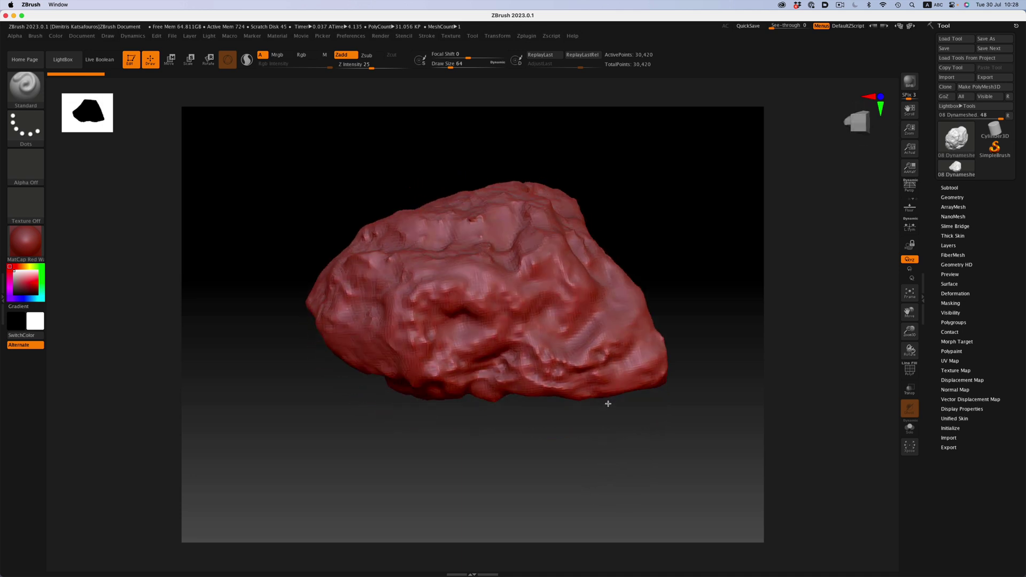
mouse_move(505, 456)
mouse_down()
mouse_move(532, 446)
mouse_move(604, 470)
mouse_move(578, 476)
mouse_move(586, 390)
mouse_move(631, 486)
mouse_move(633, 298)
mouse_up()
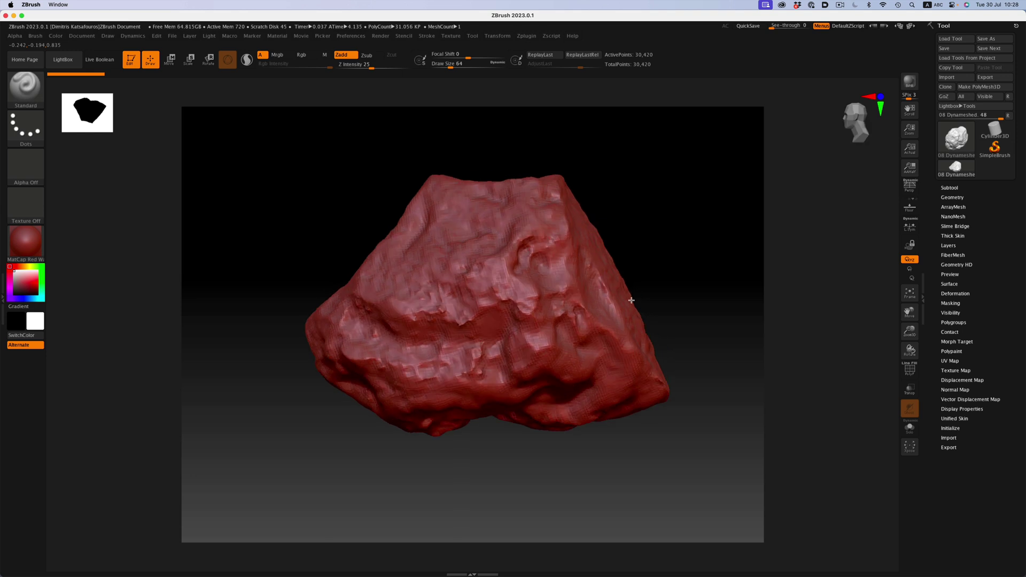
drag(492, 460, 662, 441)
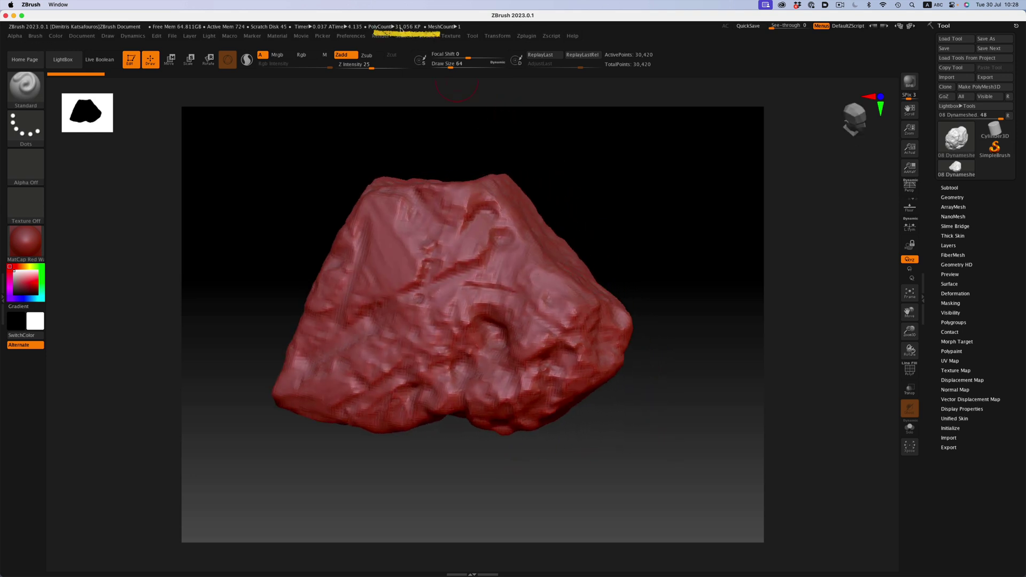
click(953, 198)
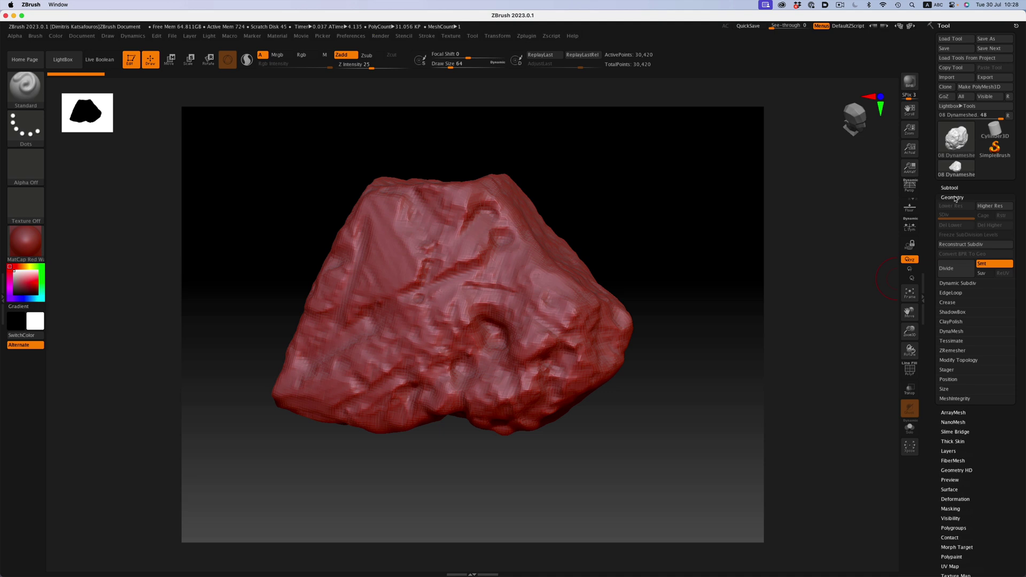
click(954, 350)
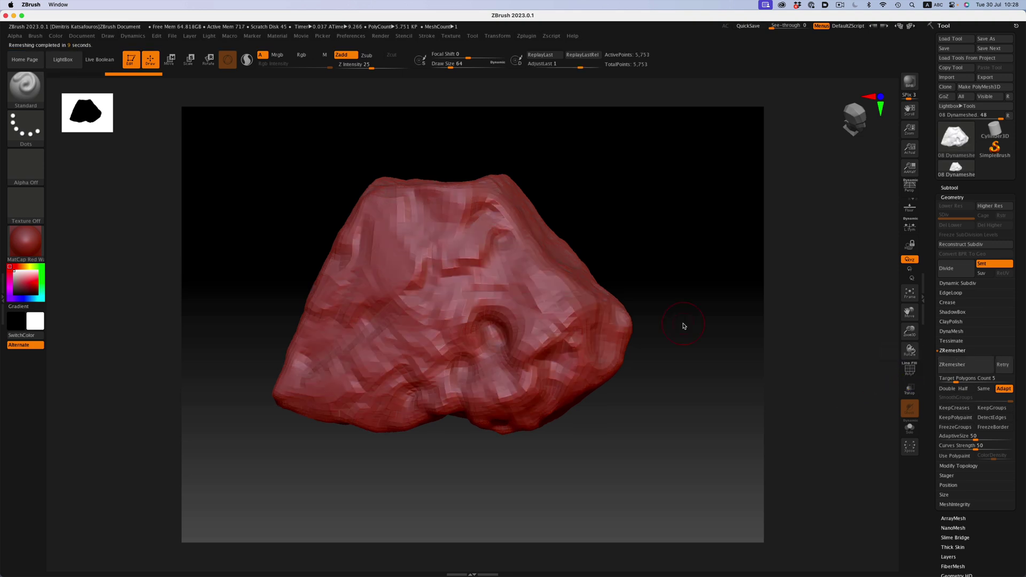
Toggle the PolyF wireframe to check the new ~5,753-point quad topology.
key(shift+f)
key(shift+f)
key(shift+f)
mouse_move(649, 294)
mouse_down()
mouse_move(696, 241)
mouse_move(662, 312)
mouse_move(682, 362)
mouse_move(649, 260)
mouse_move(681, 324)
mouse_move(658, 252)
mouse_move(634, 259)
mouse_move(670, 270)
mouse_move(653, 269)
mouse_up()
key(shift+f)
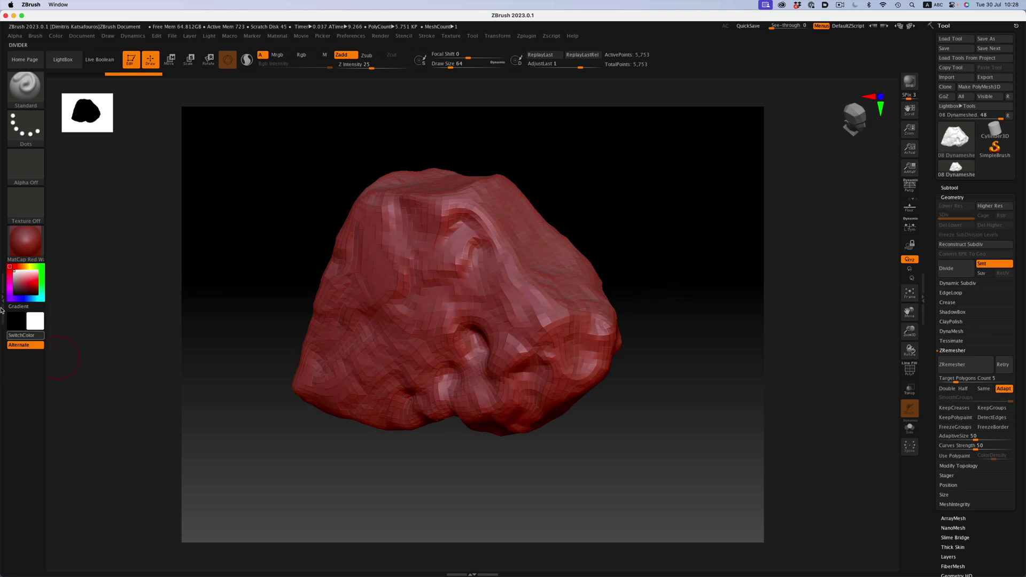
Dock the Zplugin palette in the left side tray.
click(3, 298)
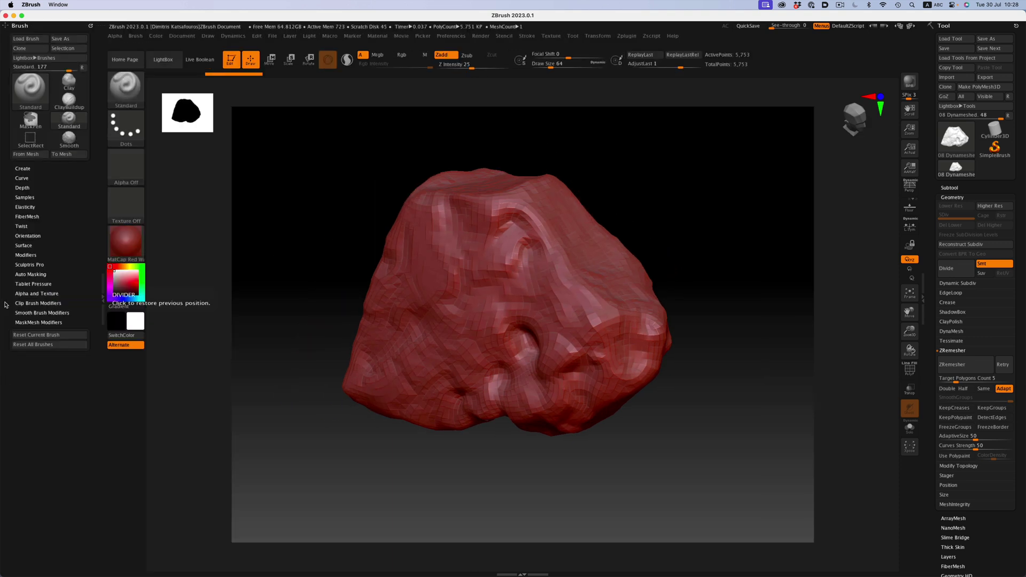
click(627, 35)
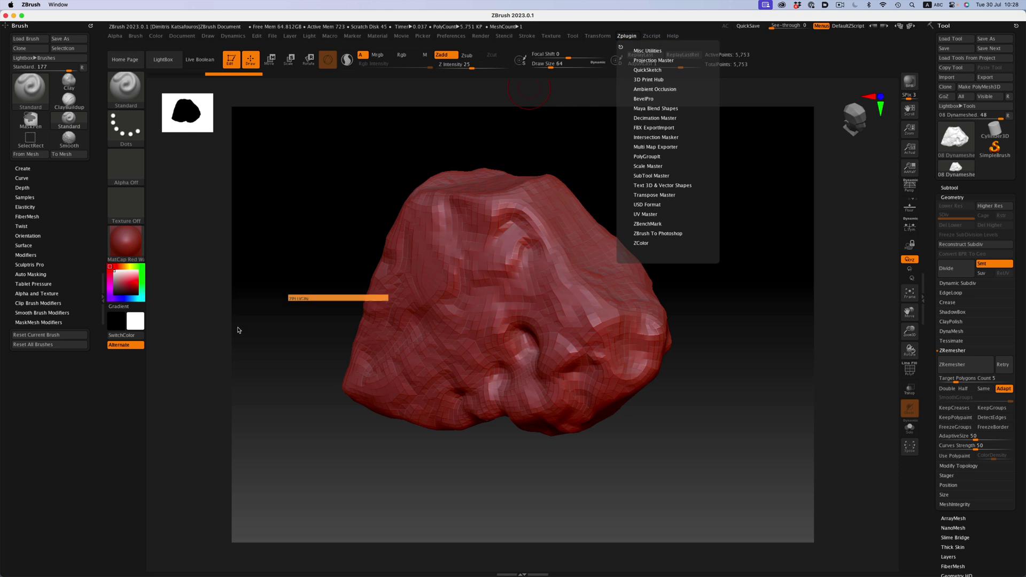
drag(619, 46, 48, 321)
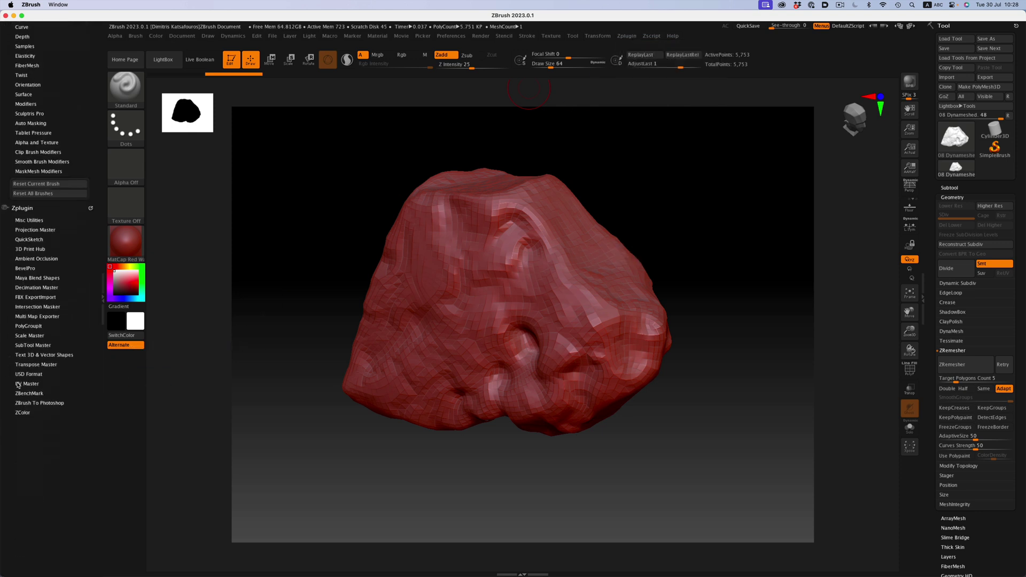
Unwrap the rock with UV Master and check its Flatten/UnFlatten layout.
click(26, 386)
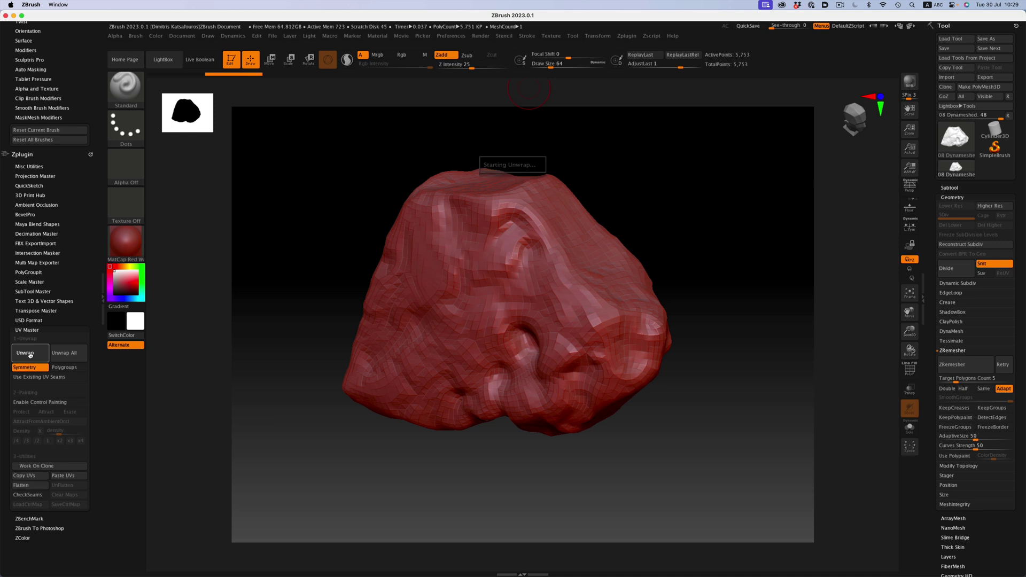
click(34, 487)
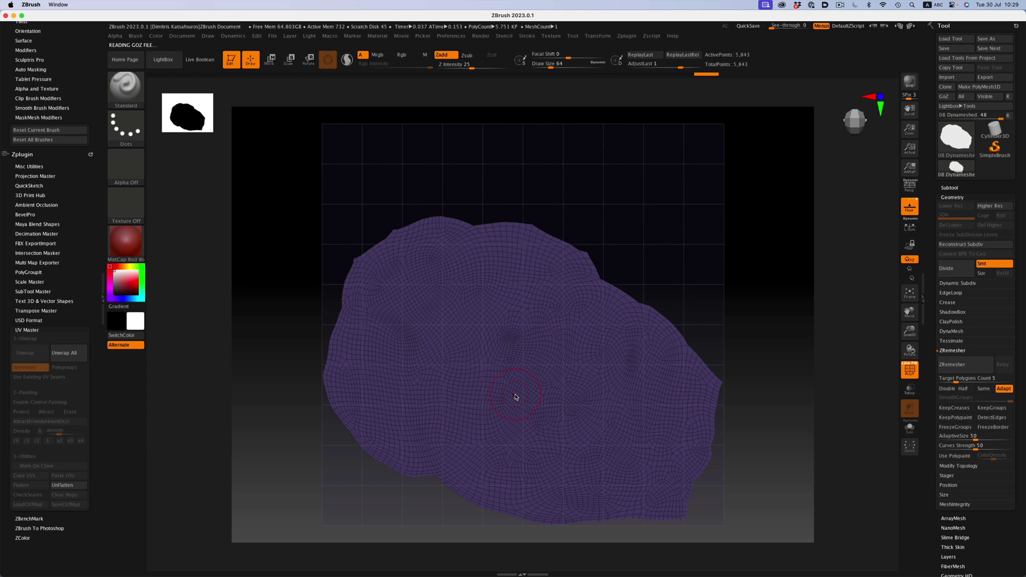
click(70, 486)
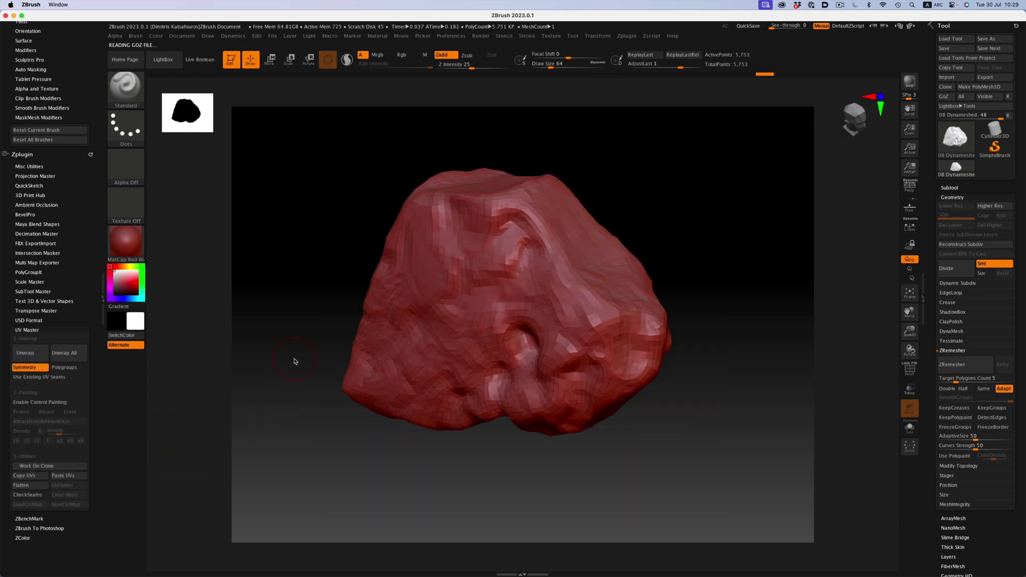
mouse_move(295, 362)
mouse_down()
mouse_move(294, 343)
mouse_move(345, 361)
mouse_up()
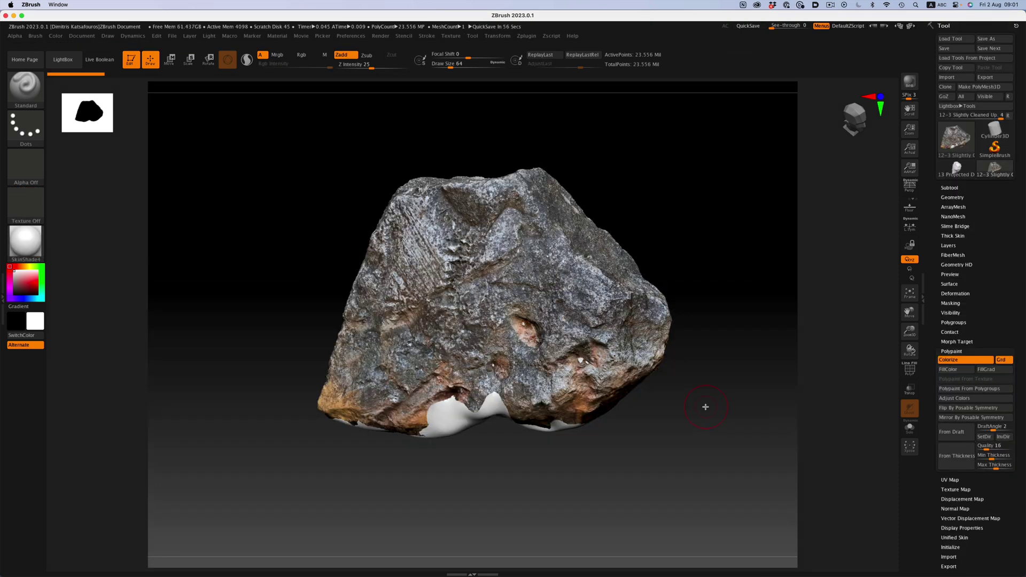
Orbit the rock while toggling Polypaint Colorize off and on to compare bare and coloured surfaces.
mouse_move(671, 445)
mouse_down()
mouse_move(662, 450)
mouse_move(701, 438)
mouse_move(684, 459)
mouse_up()
mouse_move(609, 465)
mouse_down()
mouse_move(695, 458)
mouse_move(674, 470)
mouse_move(725, 449)
mouse_move(711, 429)
mouse_move(712, 374)
mouse_up()
click(944, 361)
drag(704, 440, 699, 364)
click(944, 361)
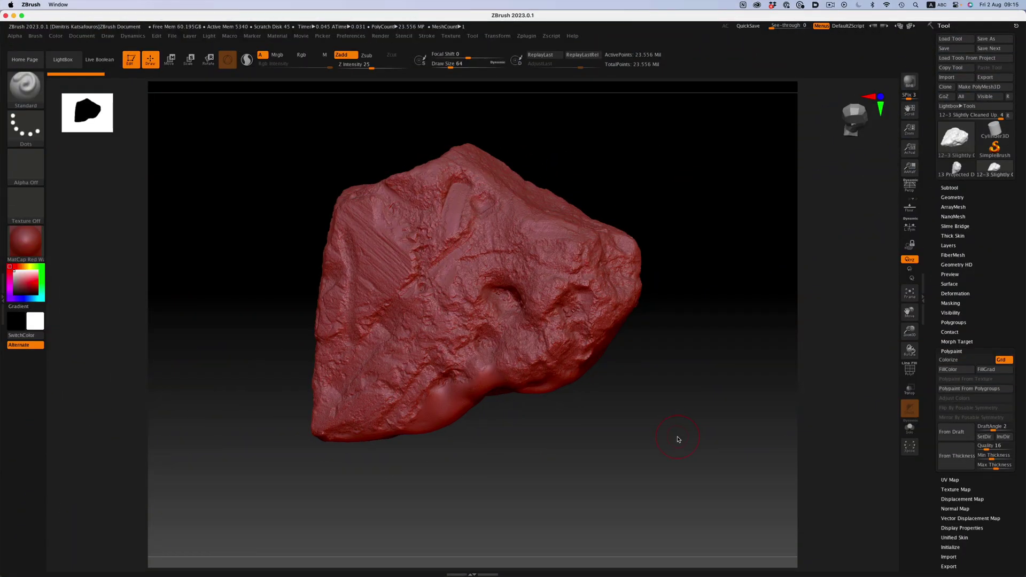
Rotate the red clay rock through three angles to view its other faces.
drag(550, 434, 560, 336)
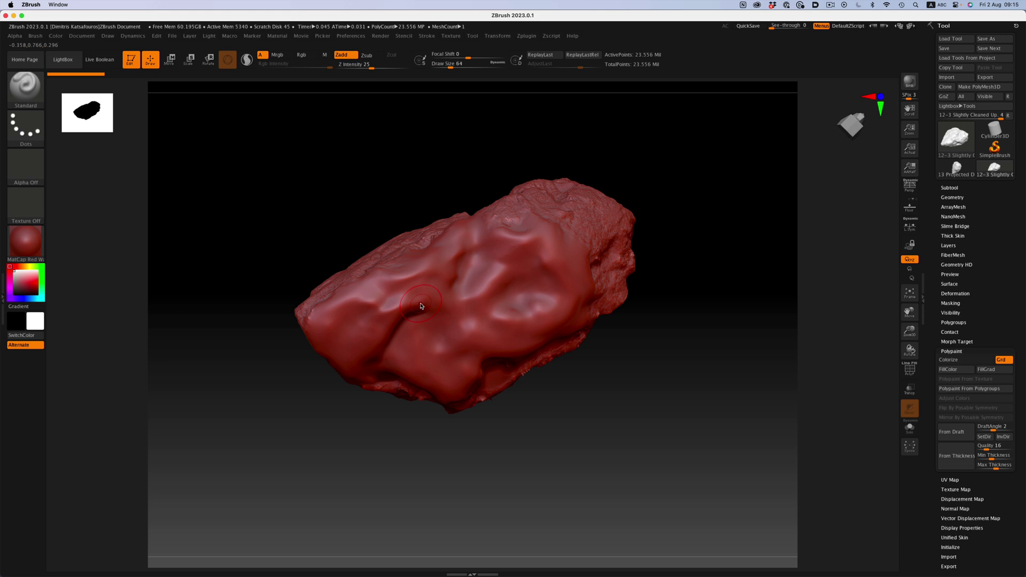
mouse_move(642, 289)
mouse_down()
mouse_move(698, 309)
mouse_move(702, 329)
mouse_up()
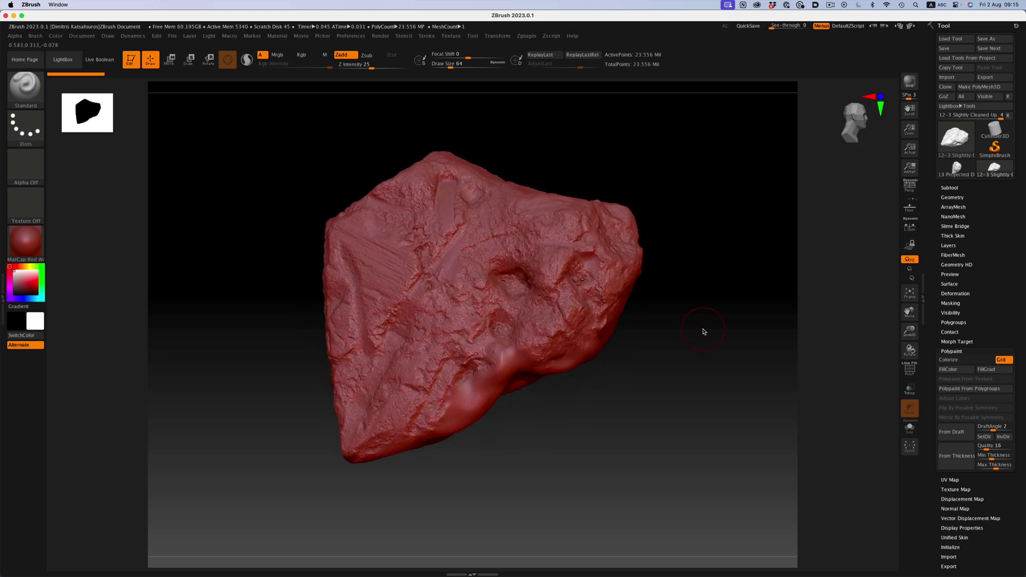
mouse_move(602, 350)
mouse_down()
mouse_move(259, 286)
mouse_move(298, 390)
mouse_move(273, 406)
mouse_move(269, 424)
mouse_move(262, 350)
mouse_up()
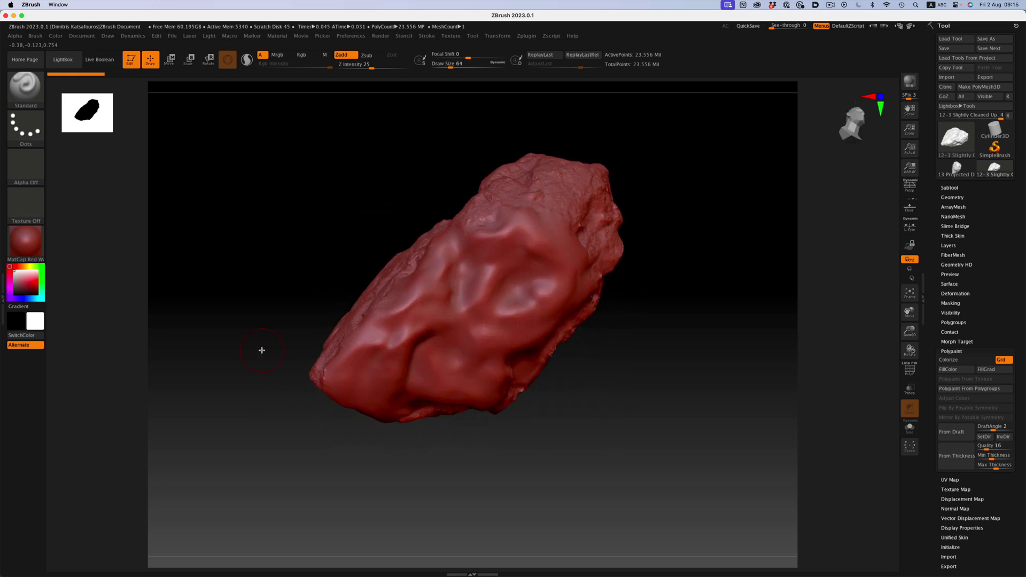
Select the XTractor brush (B, X, T) and open the Alpha picker.
key(b)
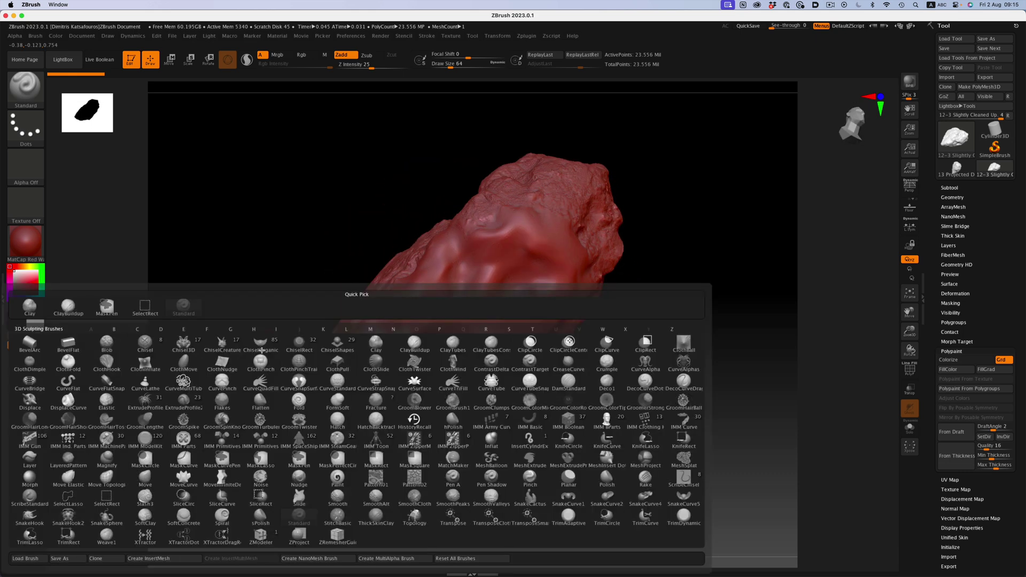
key(x)
key(t)
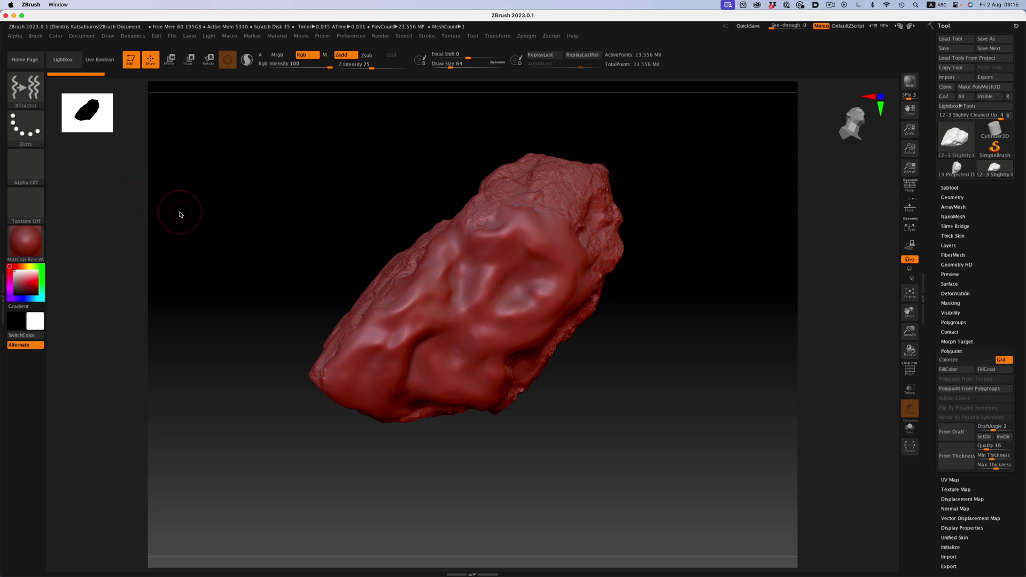
click(26, 170)
Orbit the rock to inspect its surface and switch to the Standard brush.
mouse_move(259, 217)
mouse_down()
mouse_move(272, 229)
mouse_move(399, 250)
mouse_up()
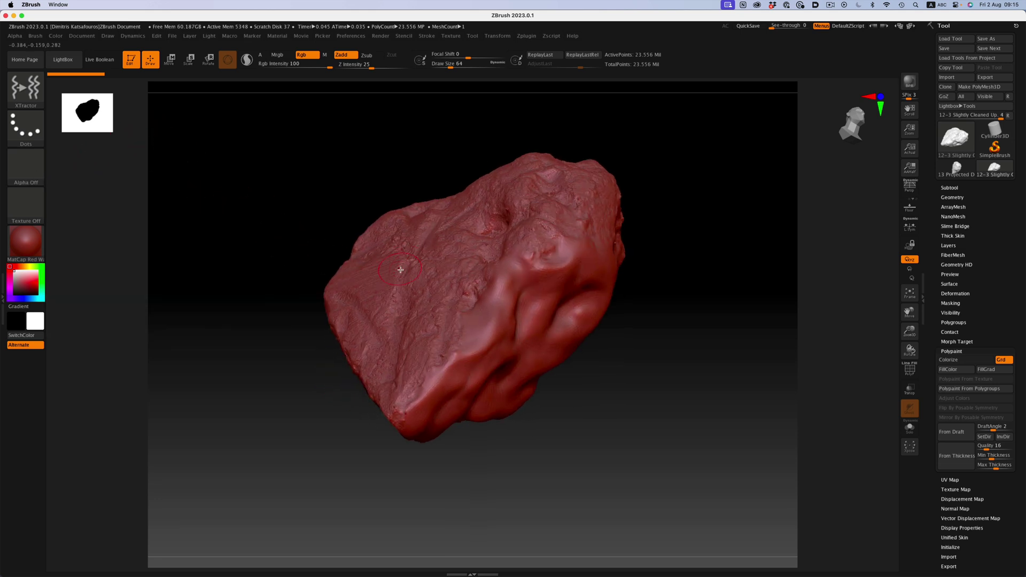
drag(283, 328, 262, 297)
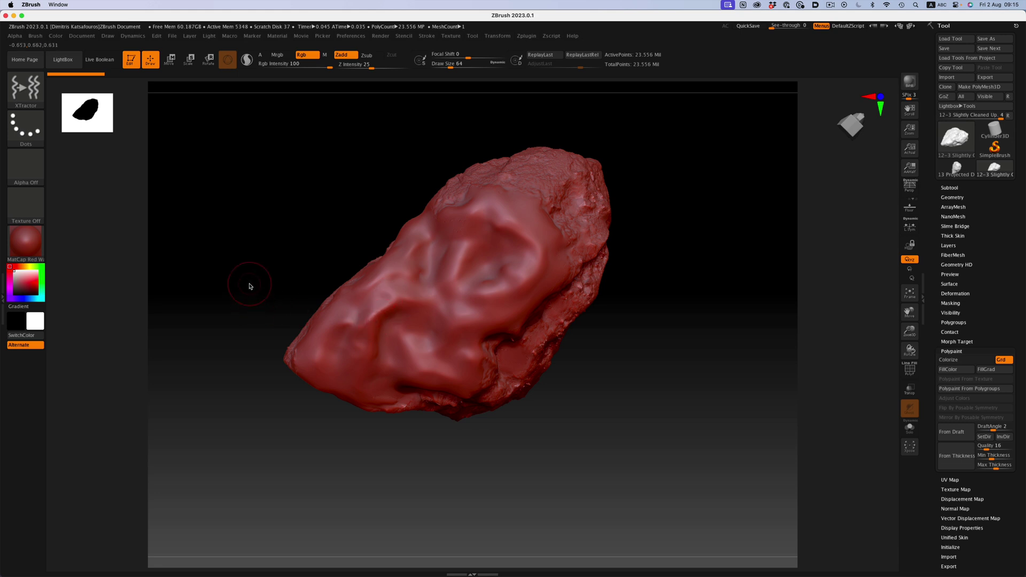
key(b)
key(s)
key(t)
scroll(251, 290, up, 5)
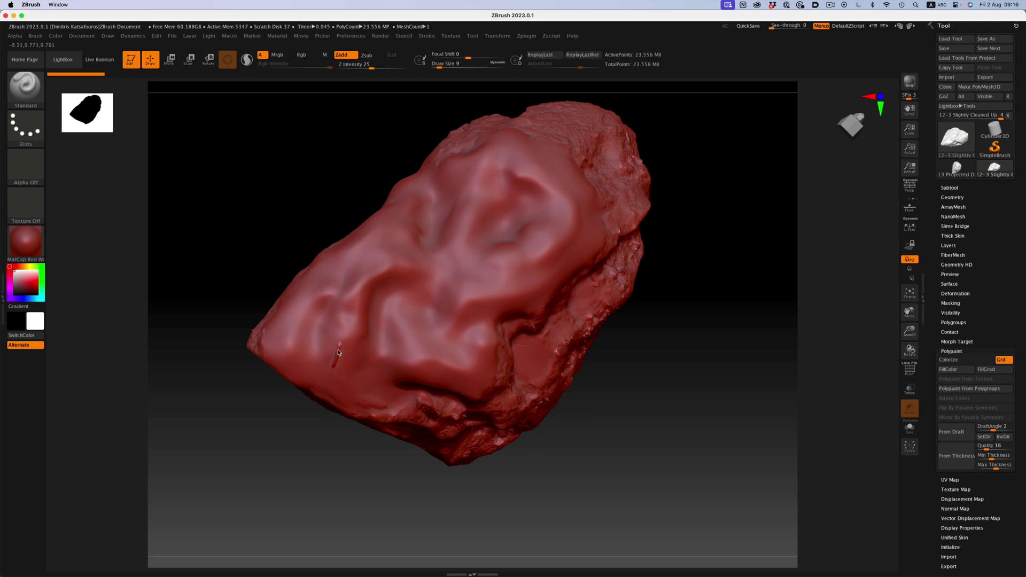
Sculpt a small letter A on the rock's left side, then select XTractor.
mouse_move(345, 357)
mouse_down()
mouse_move(336, 363)
mouse_move(349, 364)
mouse_up()
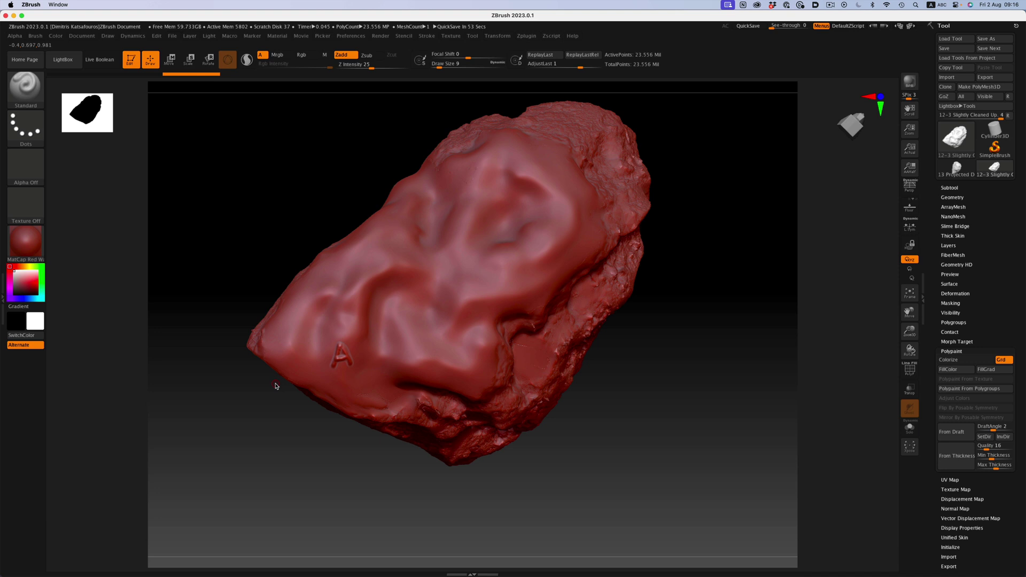
key(b)
key(x)
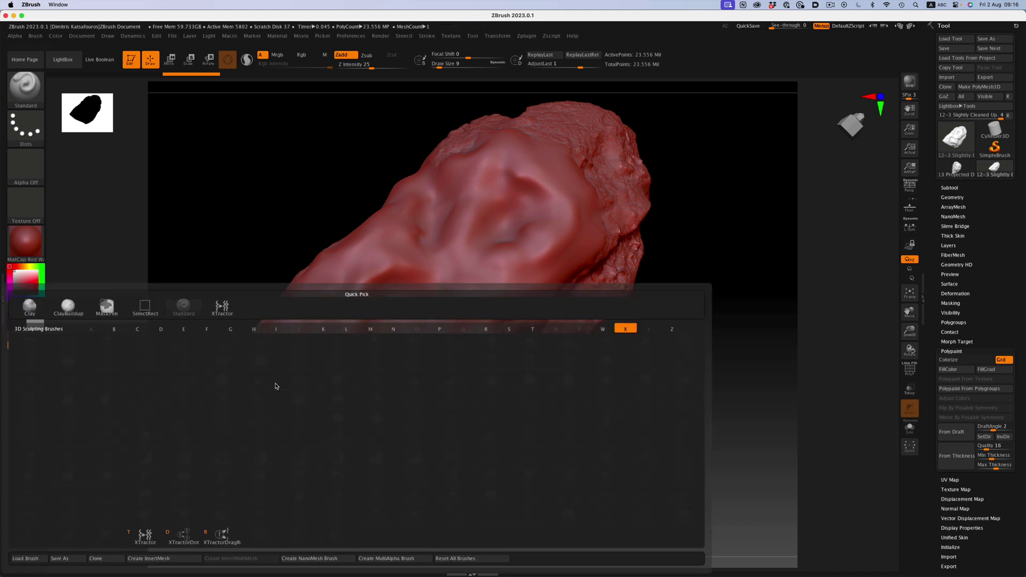
key(t)
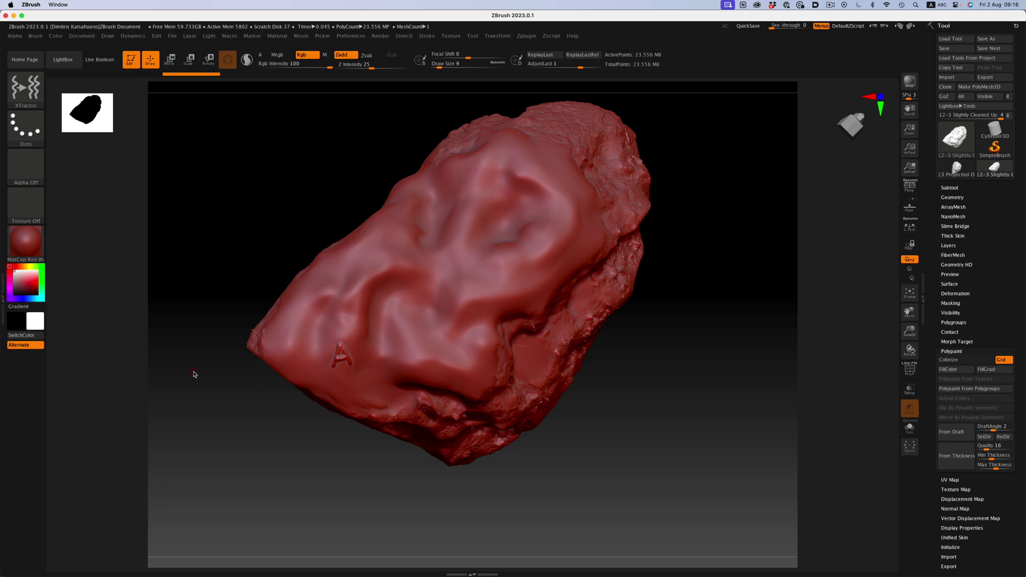
Dock the Brush and Alpha palettes in the left tray and enable Alpha > From Brush.
click(6, 302)
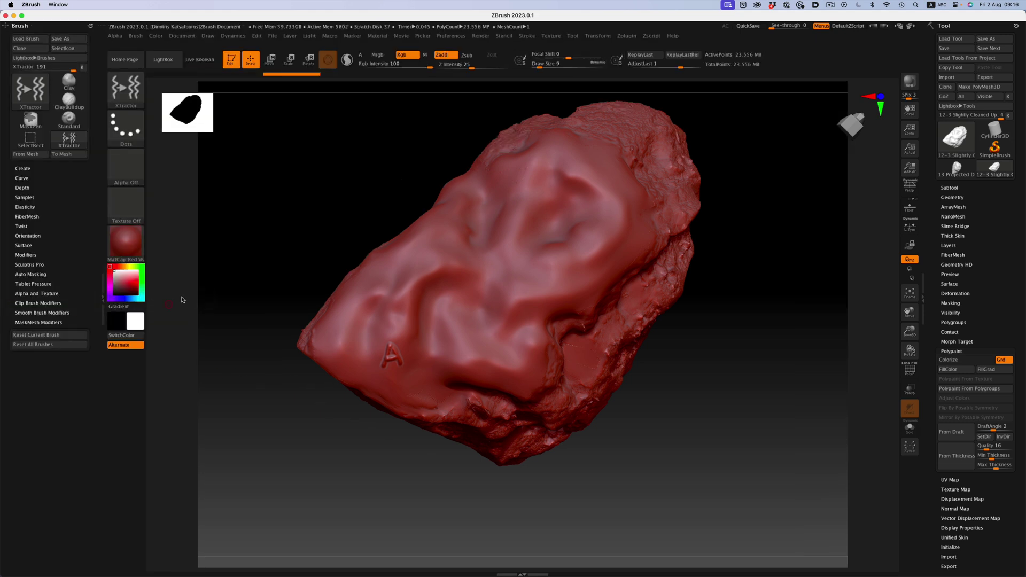
click(115, 38)
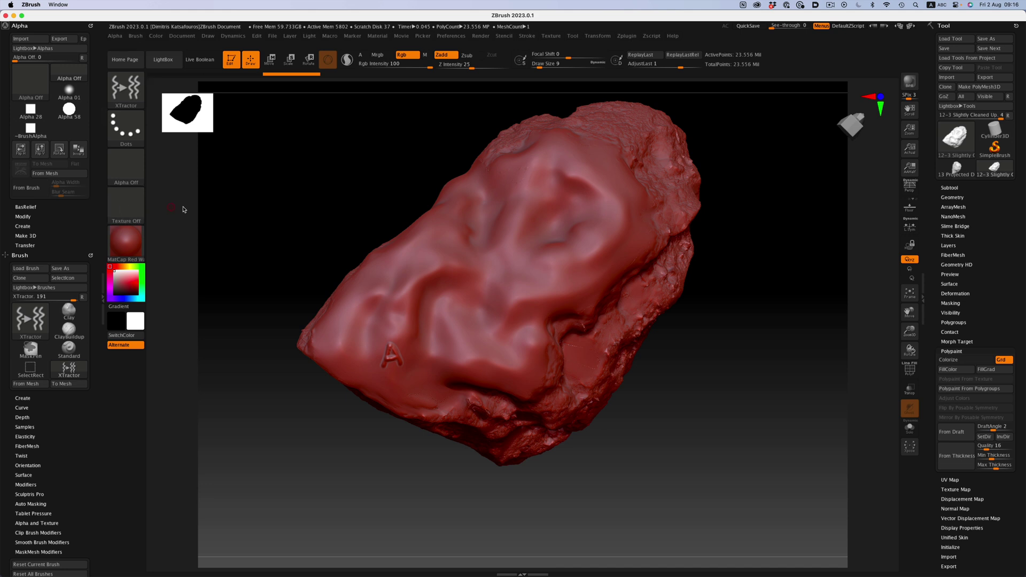
key(ctrl)
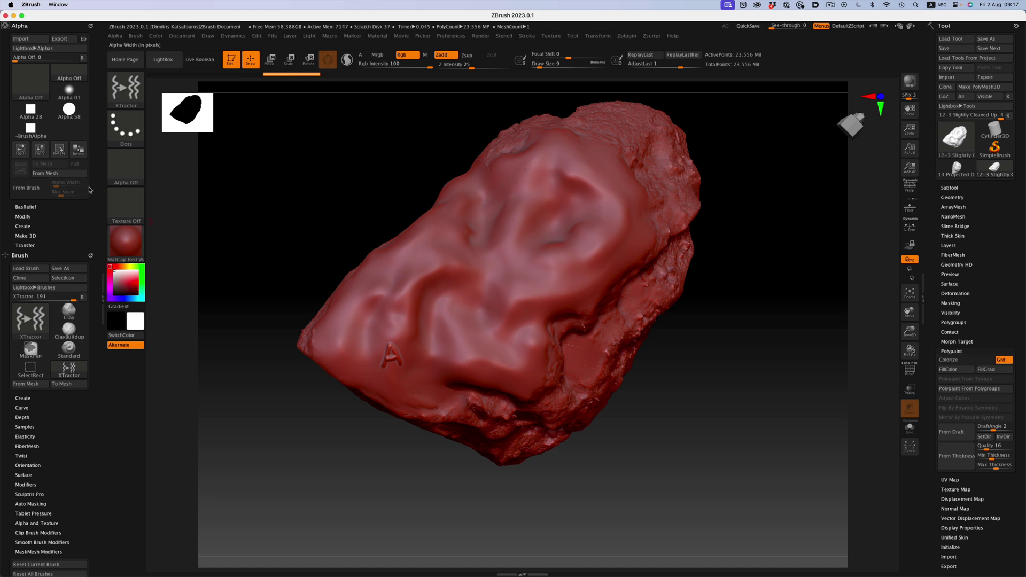
click(25, 187)
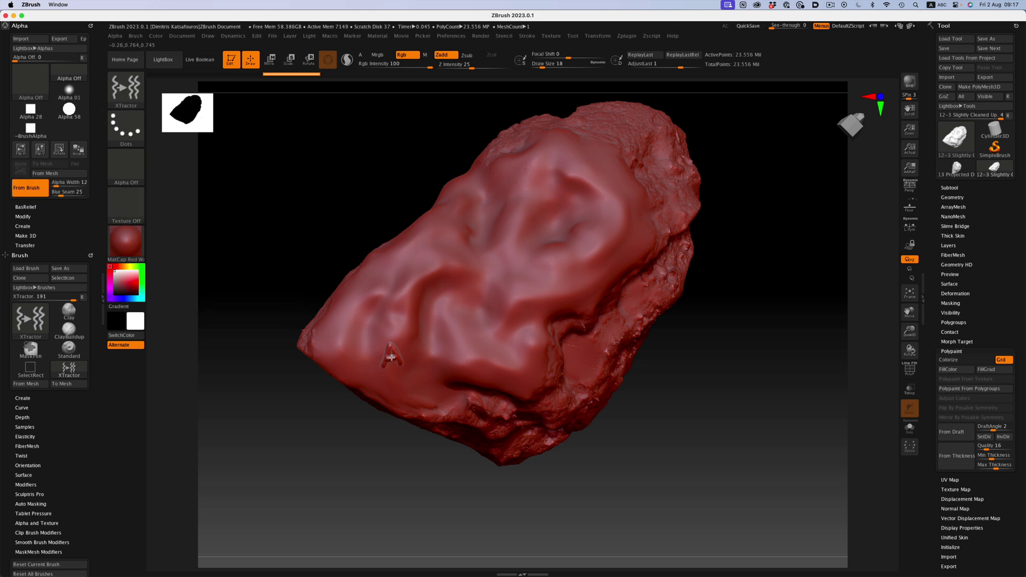
Enlarge the brush, capture the letter A as an alpha, and stamp a heart-shaped trail.
drag(369, 449, 367, 482)
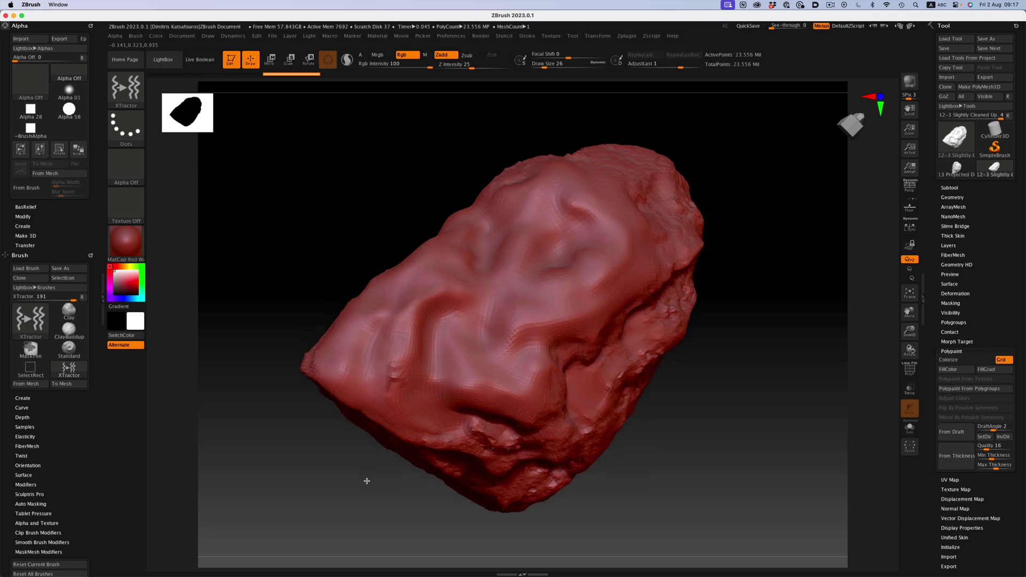
key(bracketright)
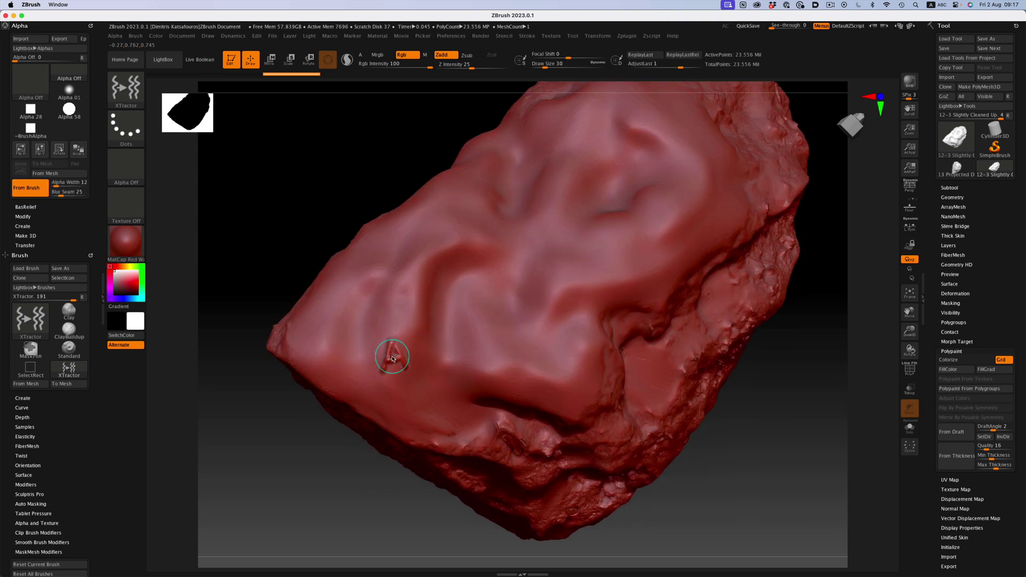
key(bracketright)
key(bracketright)
key(bracketright)
key(bracketright)
mouse_move(392, 357)
mouse_down()
mouse_move(391, 338)
mouse_move(397, 382)
mouse_up()
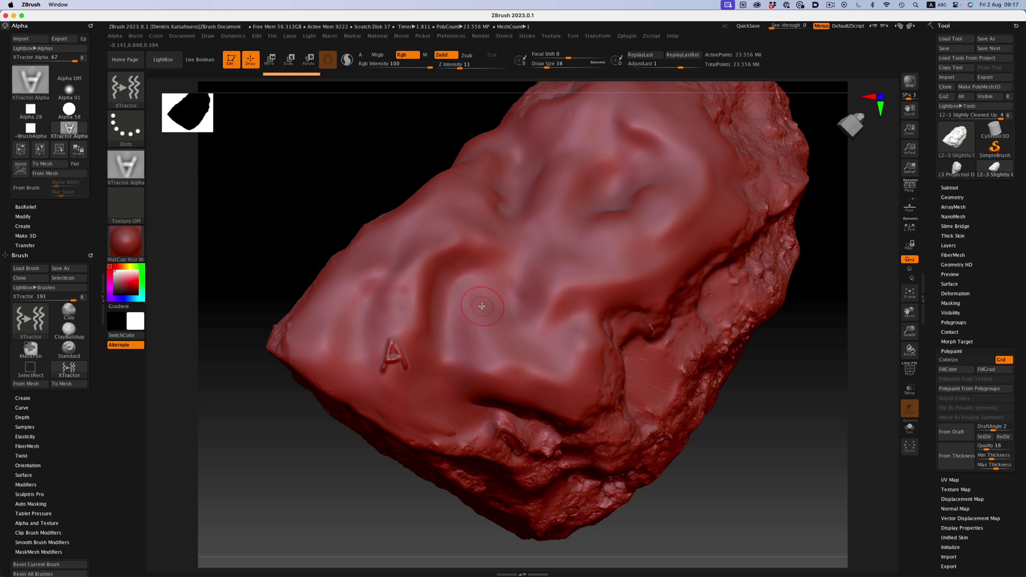
mouse_move(517, 265)
mouse_down()
mouse_move(478, 293)
mouse_move(653, 245)
mouse_move(584, 249)
mouse_move(533, 276)
mouse_up()
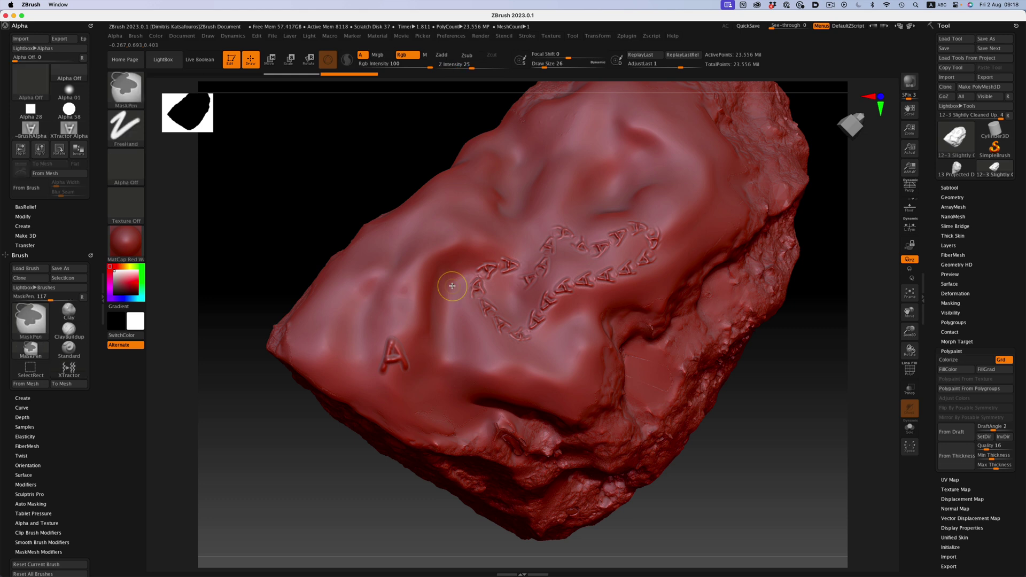
Undo the heart trail and enter a new LazyStep value under Stroke > Lazy Mouse.
key(ctrl+z)
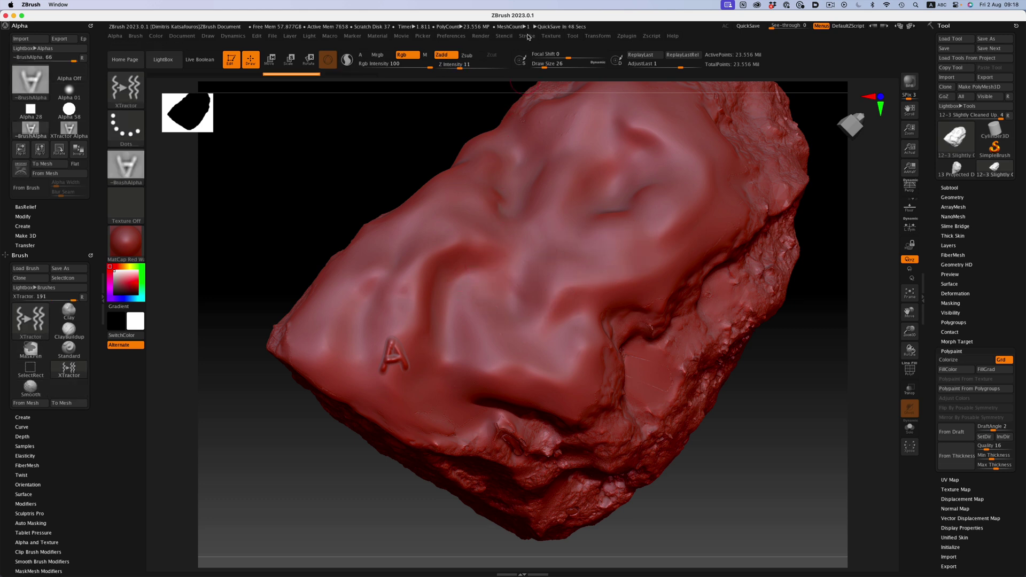
click(527, 36)
click(546, 187)
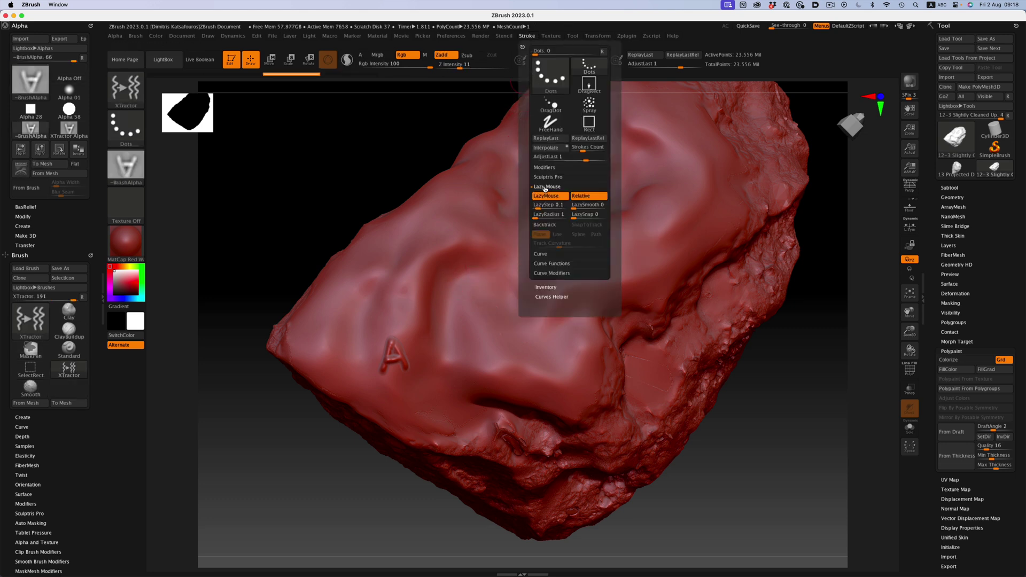
click(542, 206)
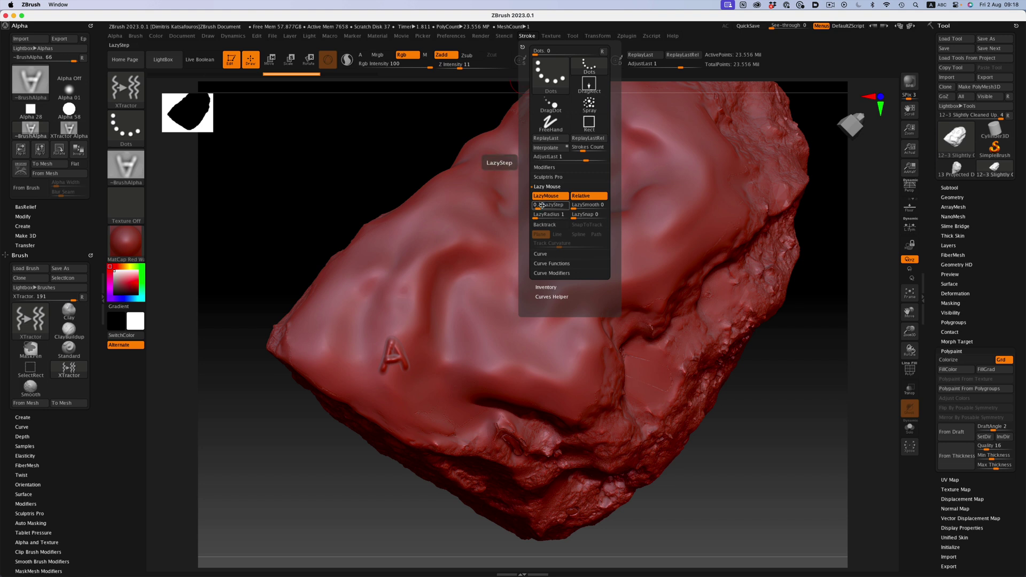
text(1)
key(Return)
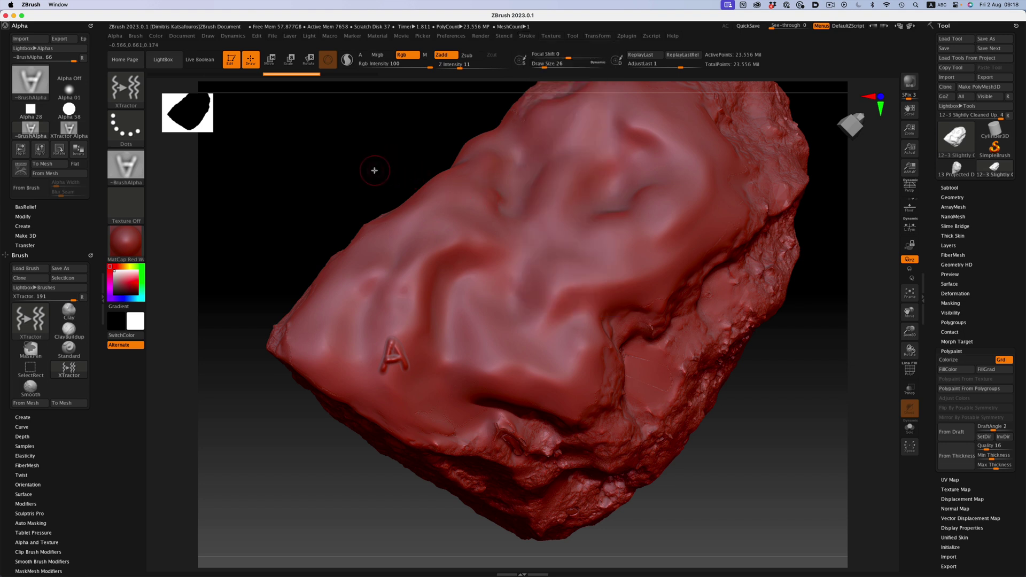
Switch the stroke type to DragRect and raise Z Intensity to 32.
click(133, 141)
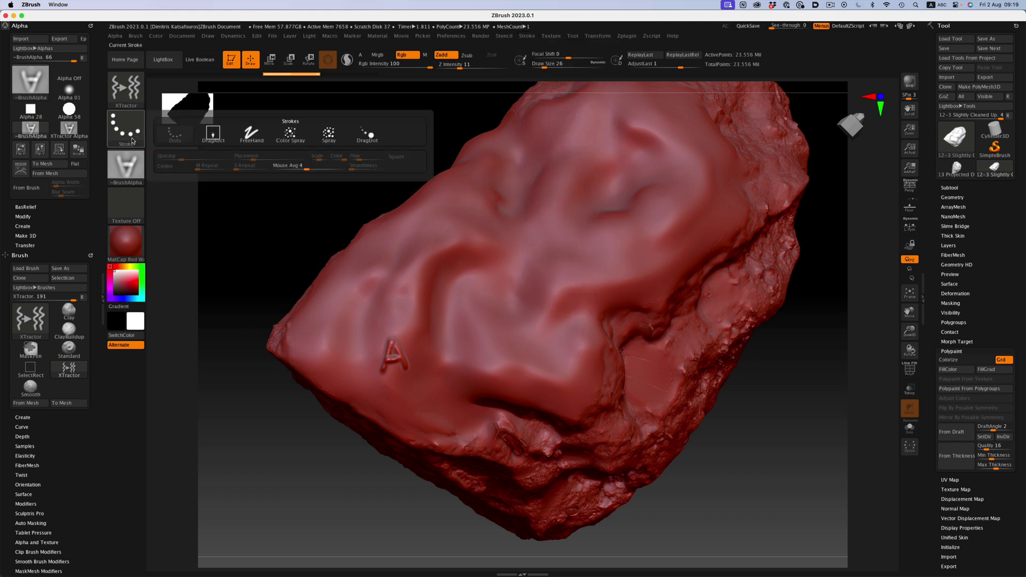
click(213, 136)
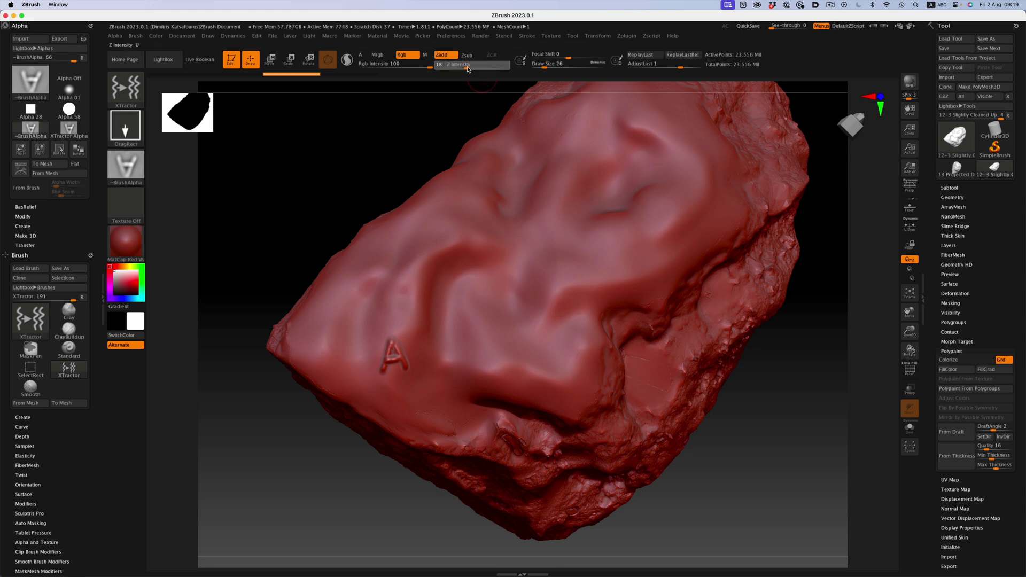
drag(467, 68, 477, 68)
Stamp several letter A marks across the rock, then undo them all.
drag(473, 313, 482, 336)
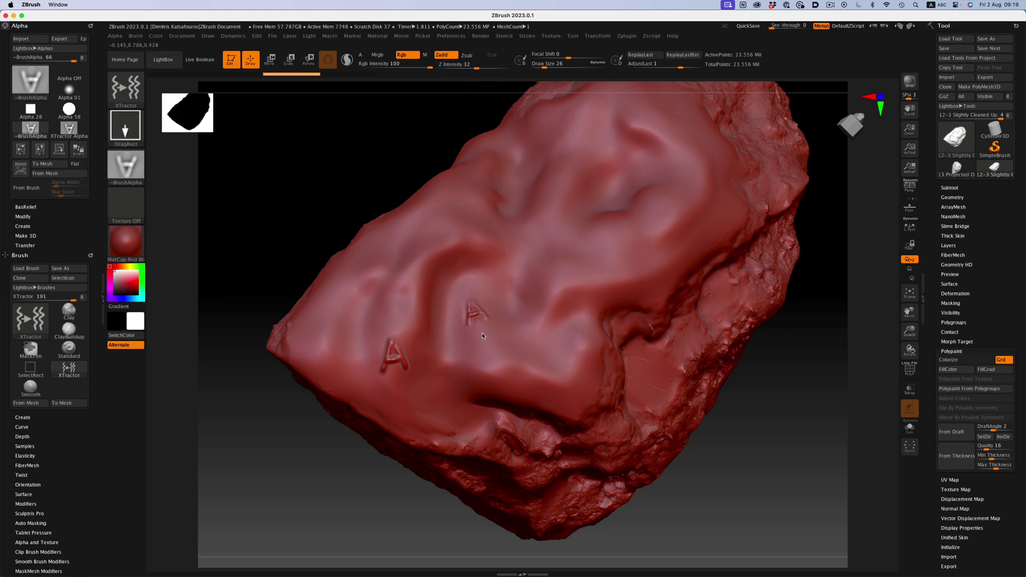
drag(597, 289, 594, 281)
drag(620, 234, 621, 251)
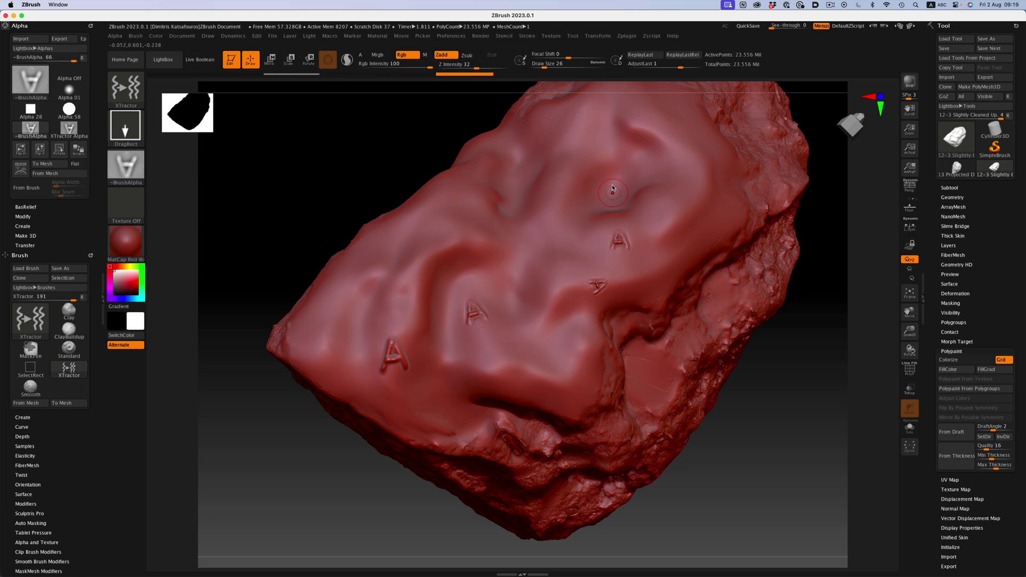
drag(577, 163, 549, 230)
drag(676, 201, 669, 218)
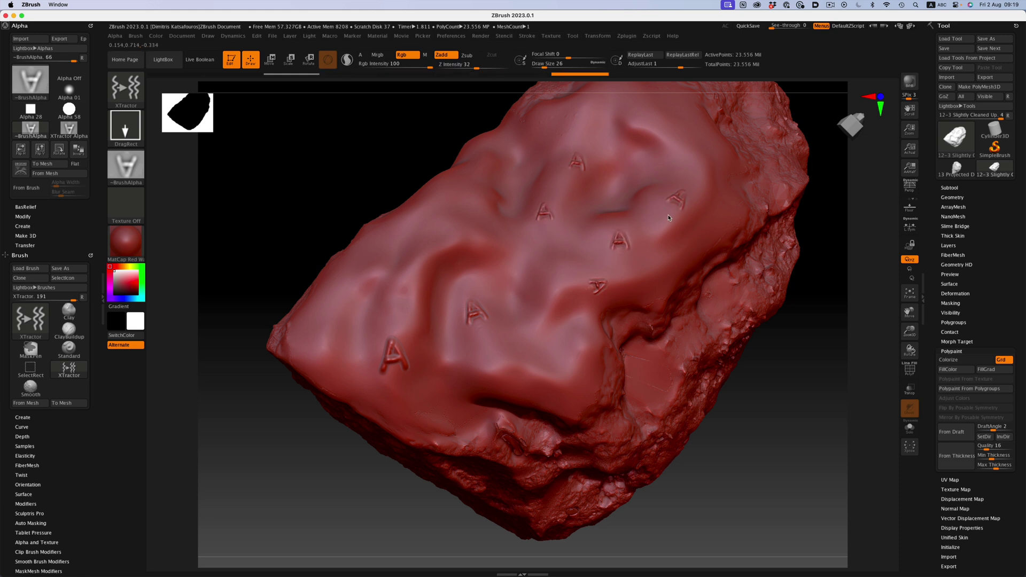
key(ctrl)
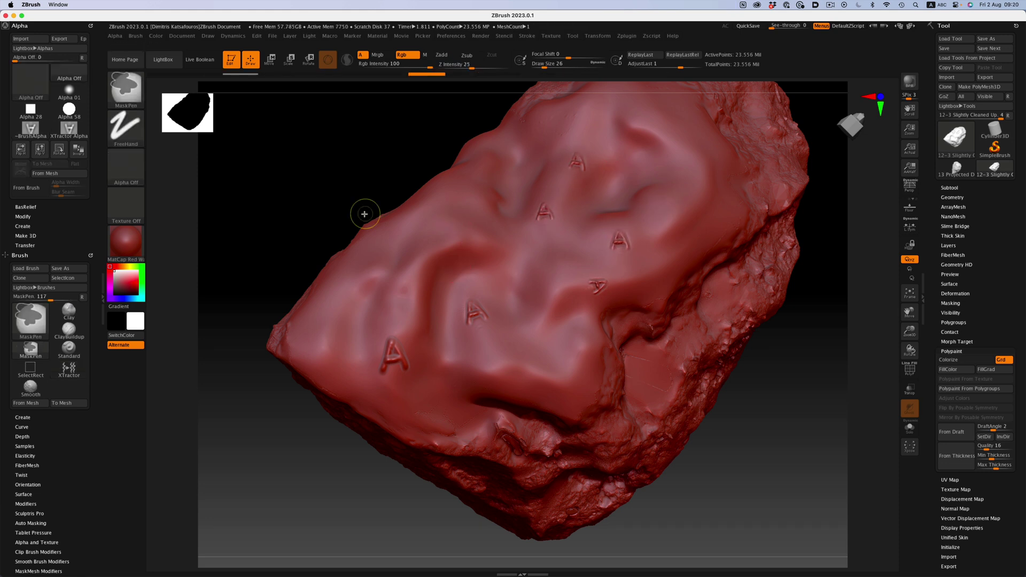
key(ctrl+z)
key(ctrl+z)
key(ctrl+z)
key(ctrl+z)
key(ctrl+z)
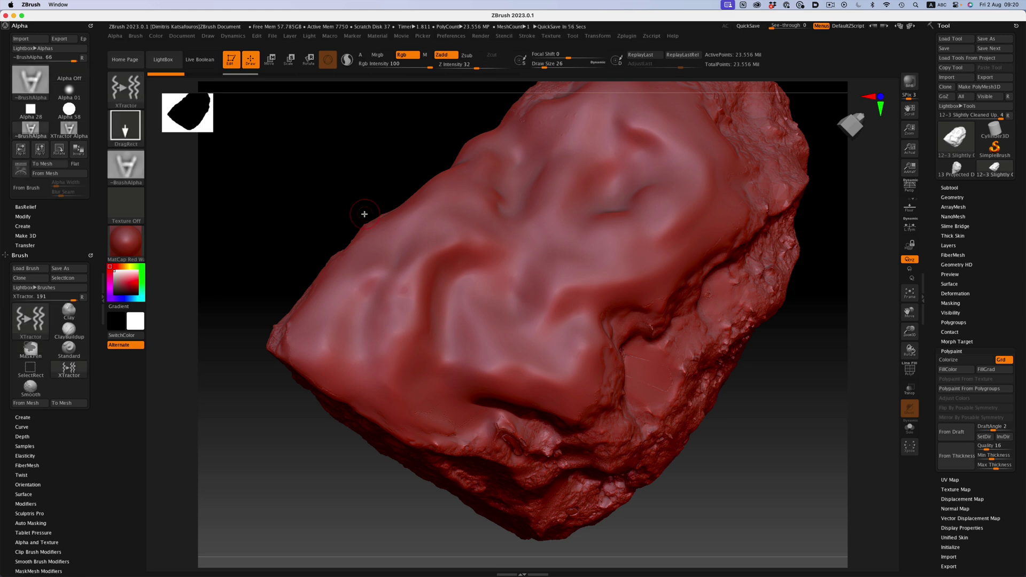
Capture rough-area detail with XTractor and stamp it on the smooth side at Z Intensity 33.
drag(349, 197, 663, 470)
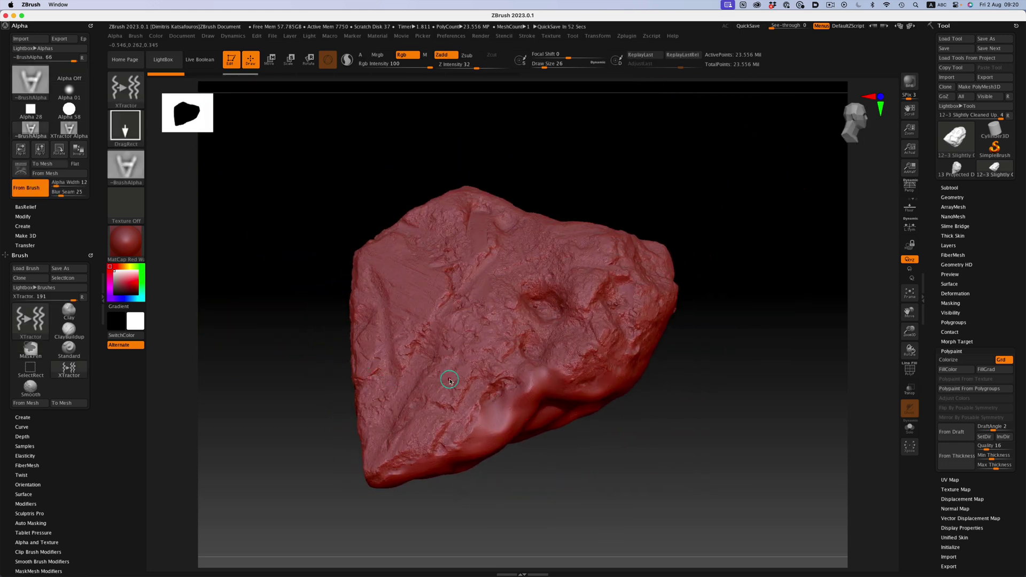
drag(438, 377, 454, 417)
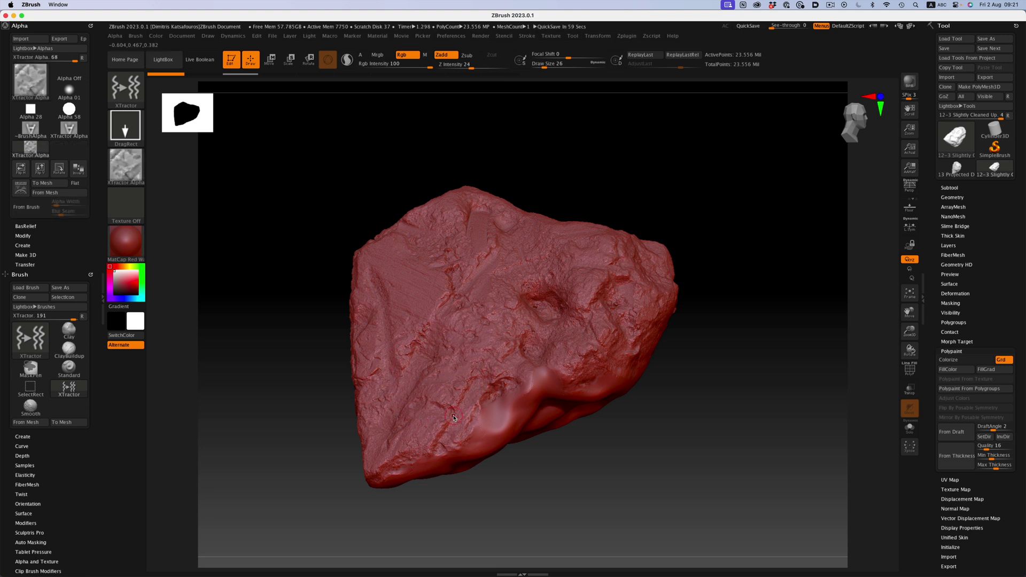
drag(577, 507, 512, 429)
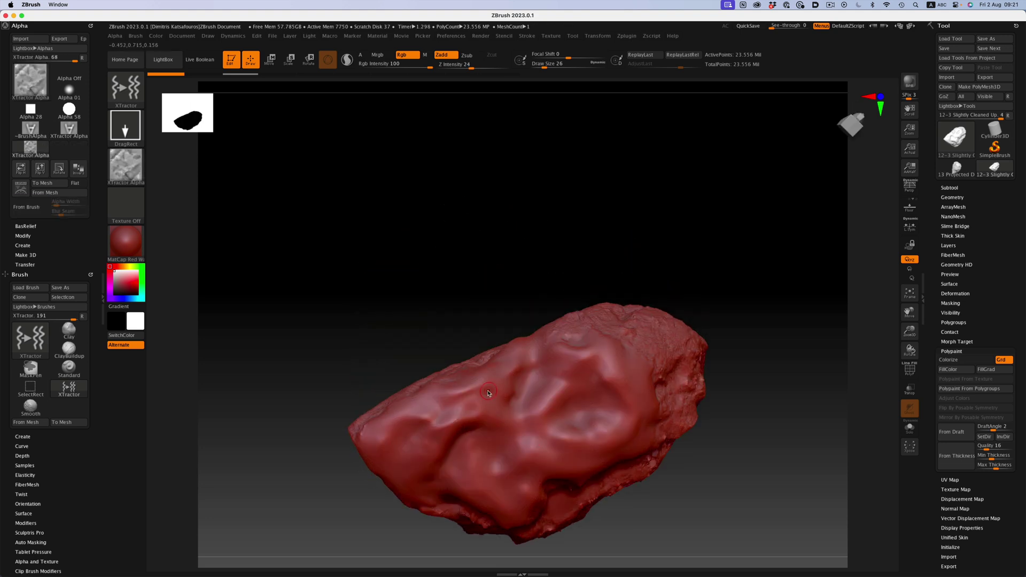
key(u)
drag(461, 415, 418, 433)
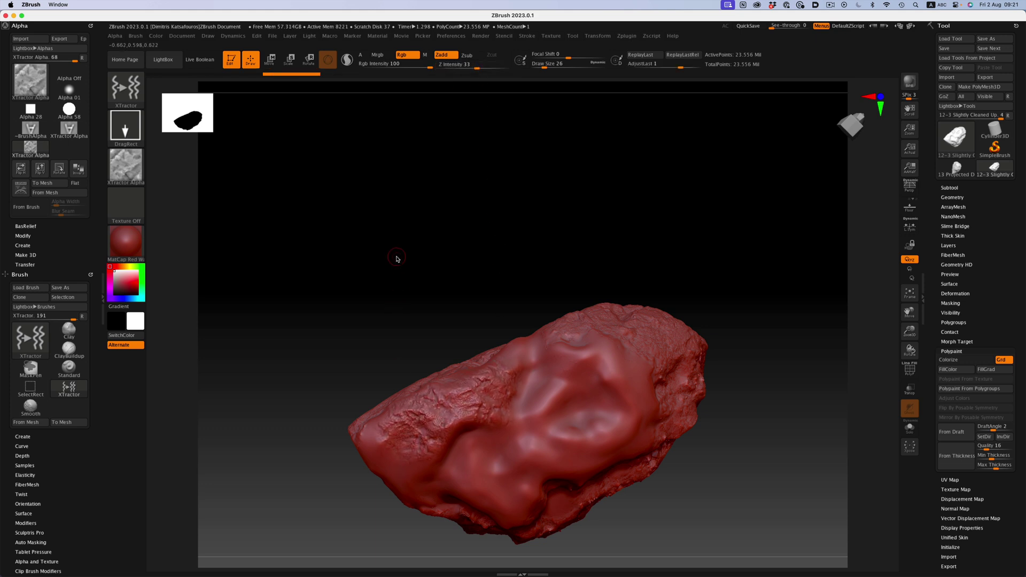
Stamp more captured rough patches on the smooth areas, then load the 13 Projected Details rock.
mouse_move(391, 255)
mouse_down()
mouse_move(568, 391)
mouse_move(486, 390)
mouse_up()
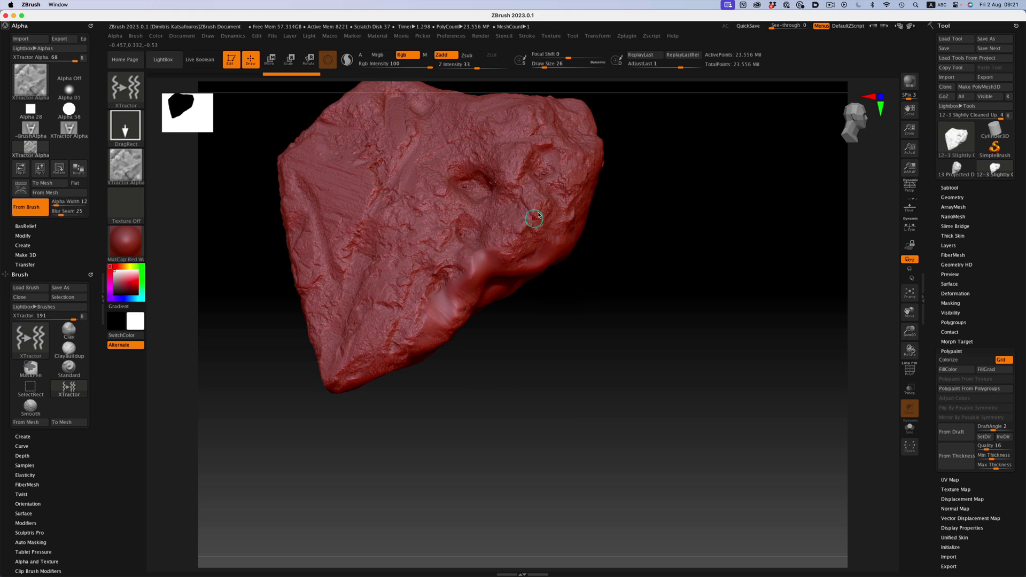
drag(541, 172, 579, 149)
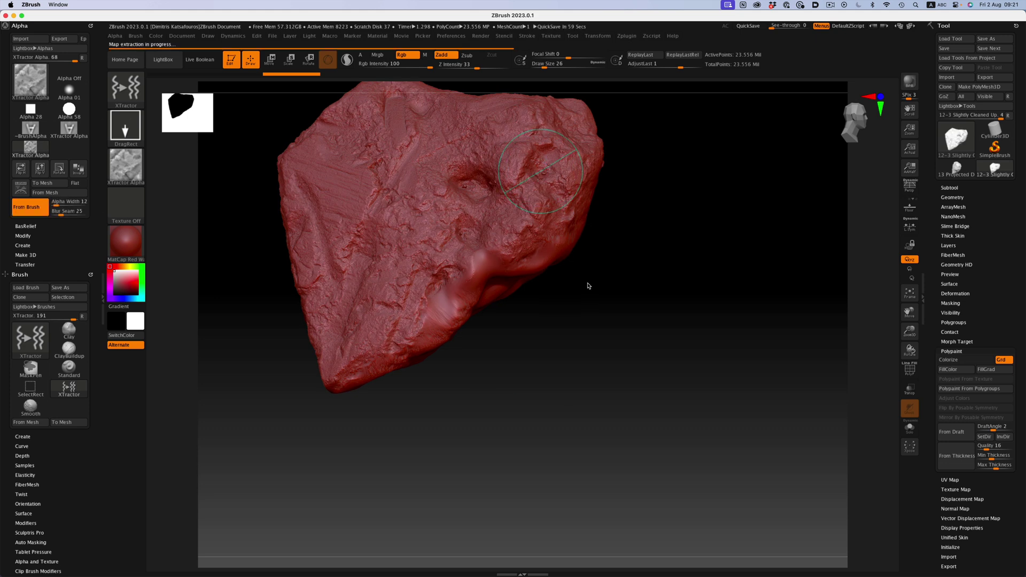
mouse_move(595, 388)
mouse_down()
mouse_move(585, 337)
mouse_move(627, 442)
mouse_up()
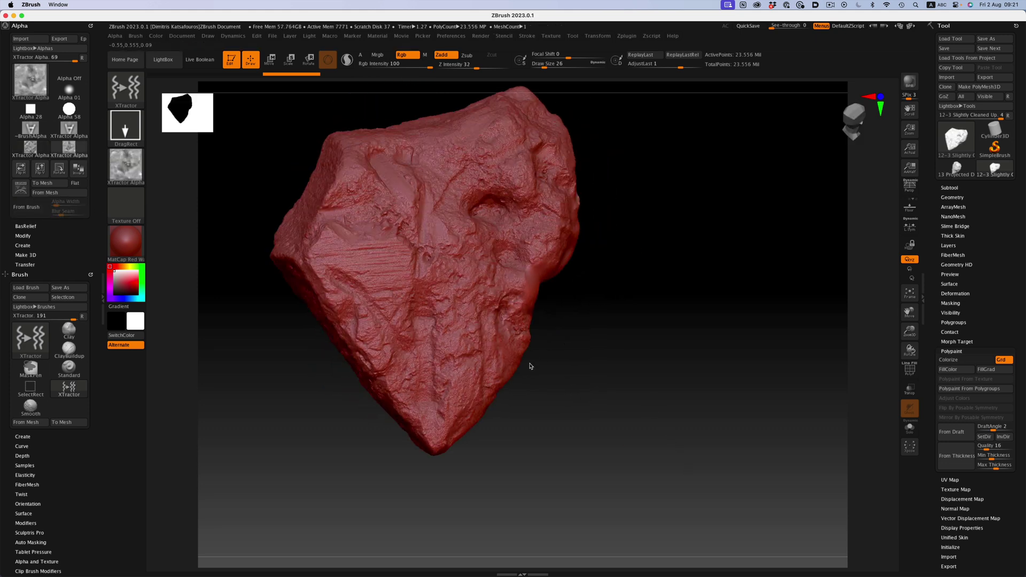
drag(631, 402, 539, 305)
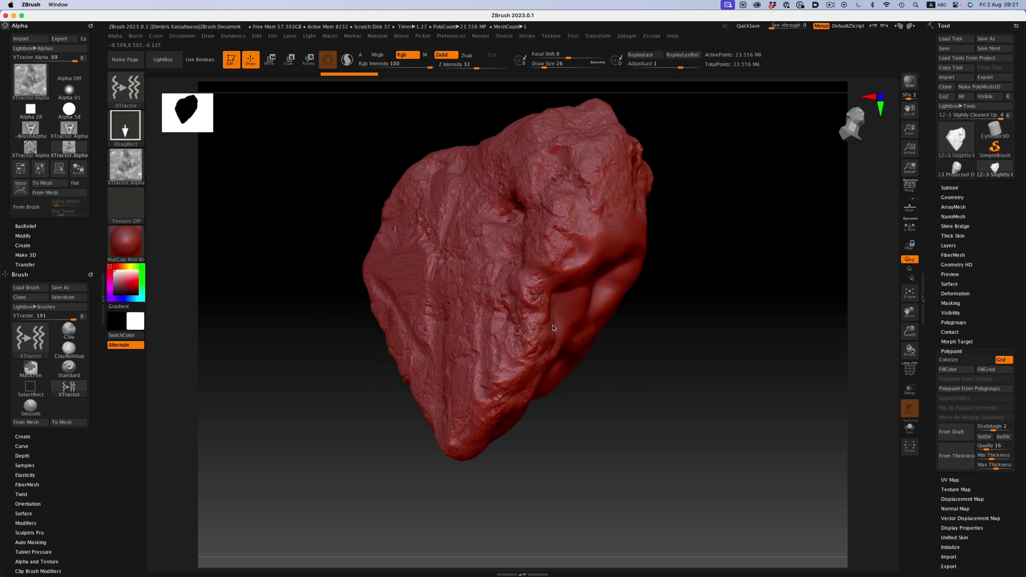
mouse_move(637, 383)
mouse_down()
mouse_move(677, 429)
mouse_move(699, 417)
mouse_move(275, 242)
mouse_up()
mouse_move(381, 260)
mouse_down()
mouse_move(388, 323)
mouse_move(583, 310)
mouse_move(402, 218)
mouse_up()
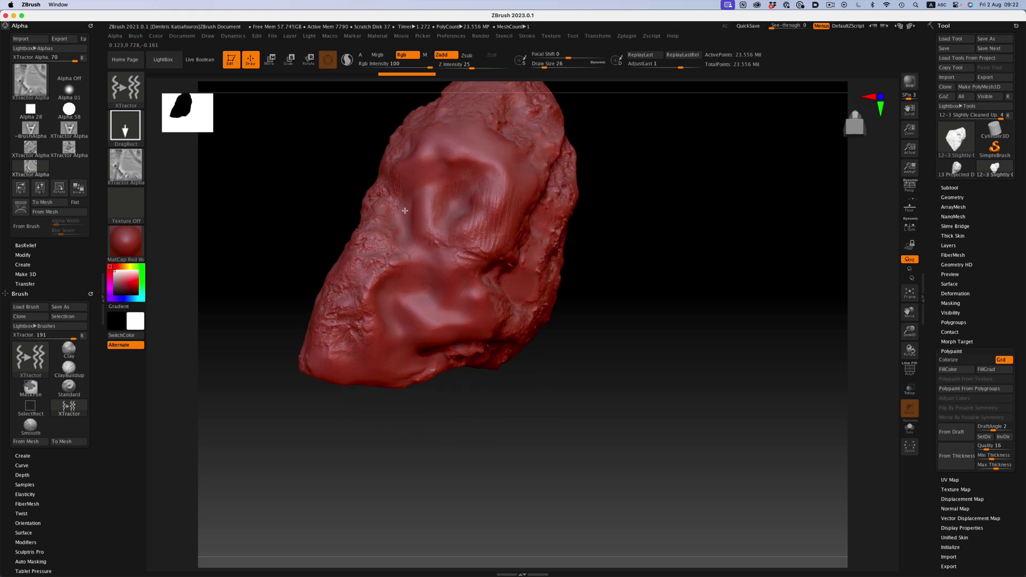
mouse_move(398, 277)
mouse_down()
mouse_move(492, 314)
mouse_move(448, 280)
mouse_up()
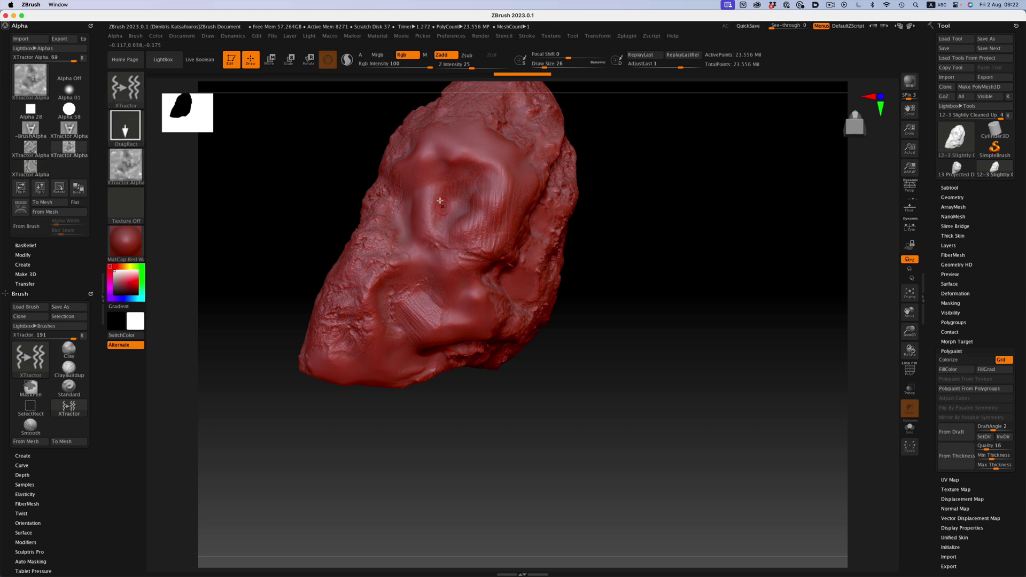
drag(440, 201, 456, 176)
mouse_move(760, 232)
mouse_down()
mouse_move(738, 273)
mouse_move(736, 202)
mouse_move(745, 222)
mouse_move(734, 207)
mouse_up()
drag(714, 288, 708, 230)
mouse_move(685, 286)
mouse_down()
mouse_move(719, 275)
mouse_move(741, 252)
mouse_up()
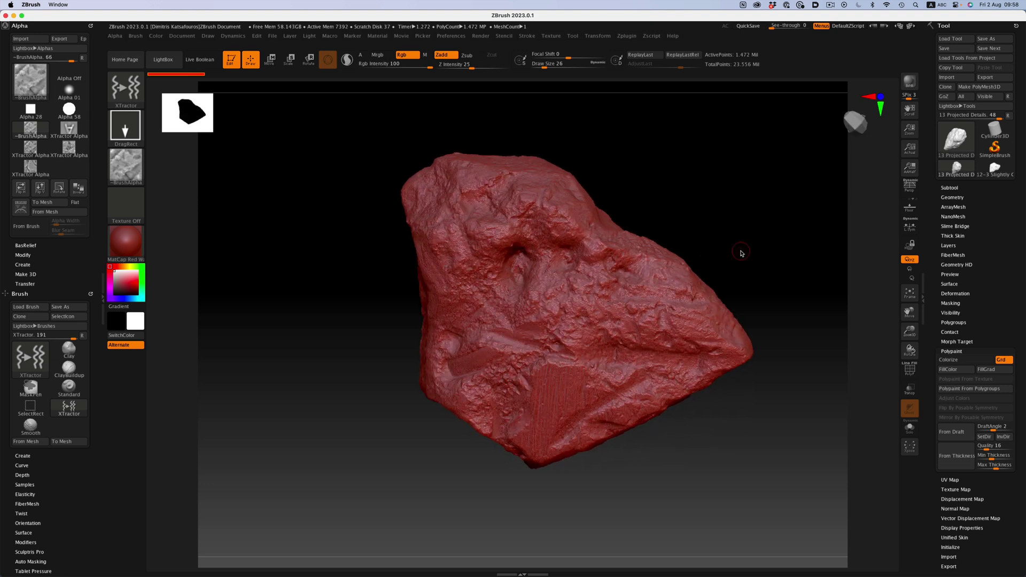
drag(729, 429, 745, 254)
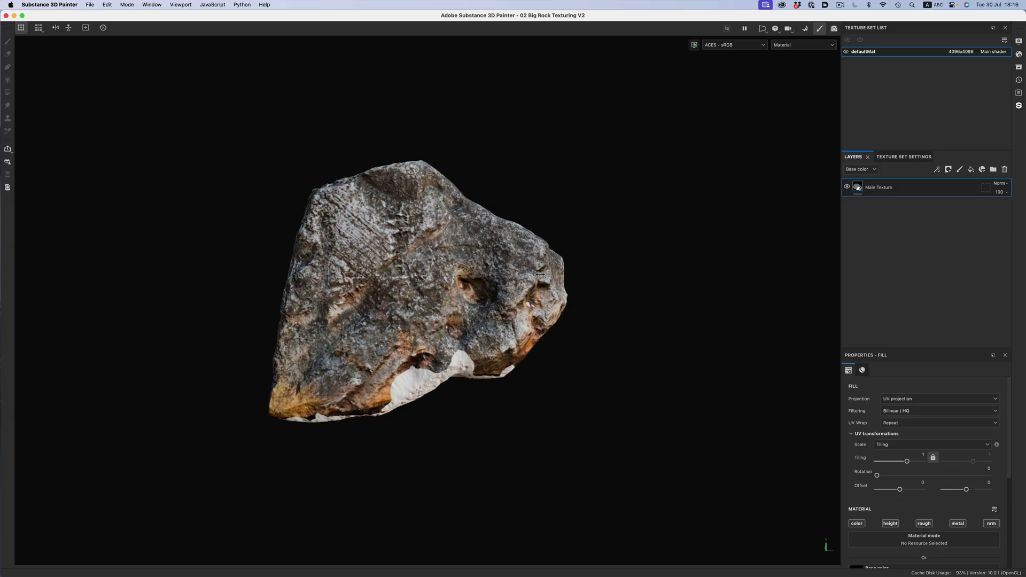
Add a new paint layer above Main Texture named 'Stamping'.
alt+drag(685, 243, 730, 286)
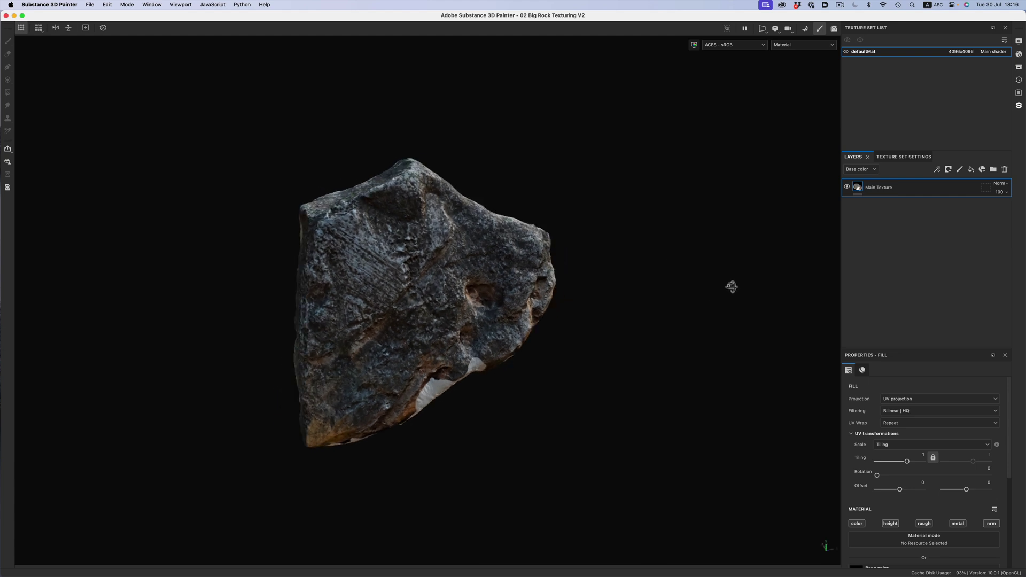
alt+middle_drag(617, 225, 736, 253)
alt+drag(736, 254, 899, 231)
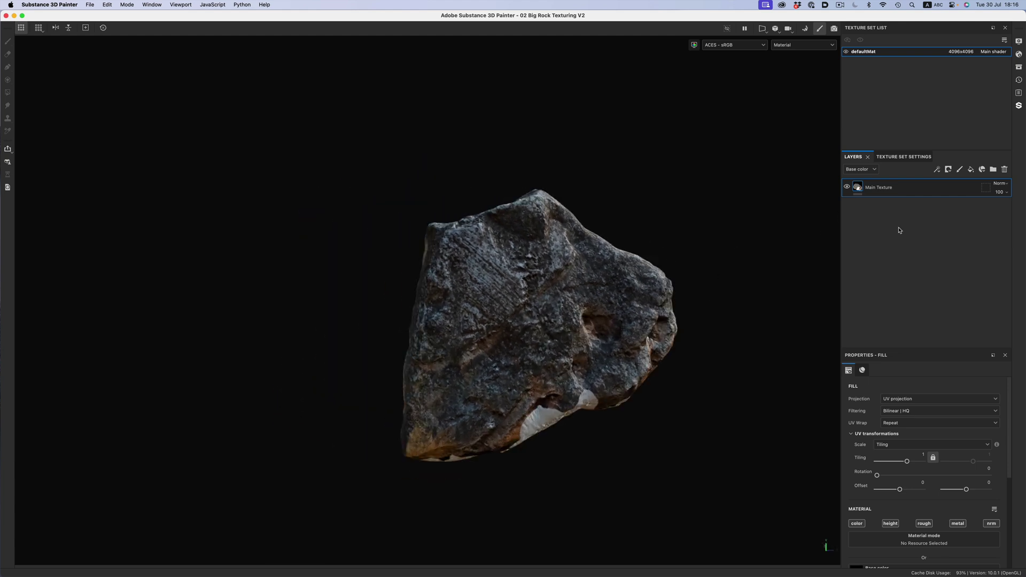
click(959, 171)
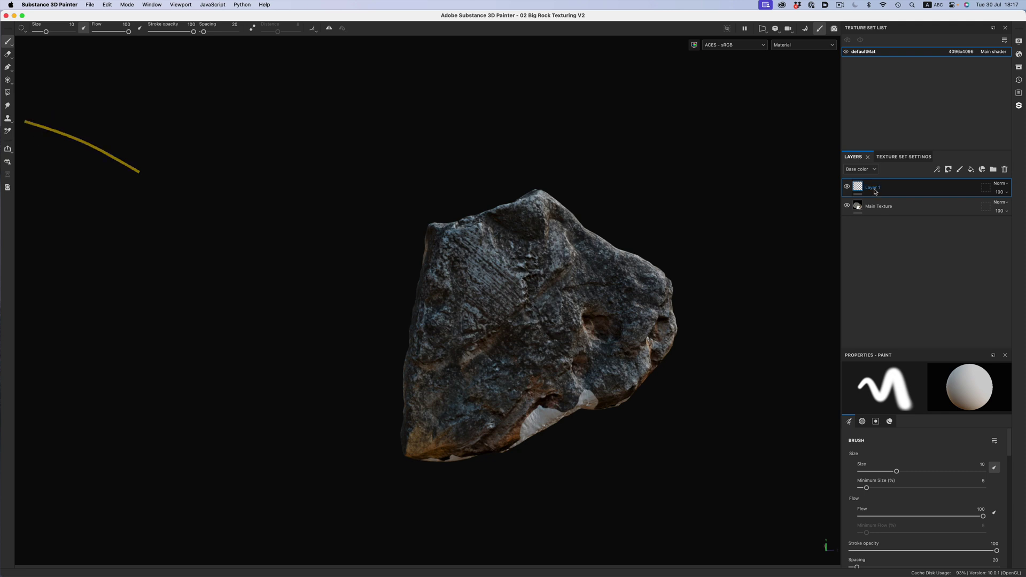
double_click(875, 189)
text(Stamping)
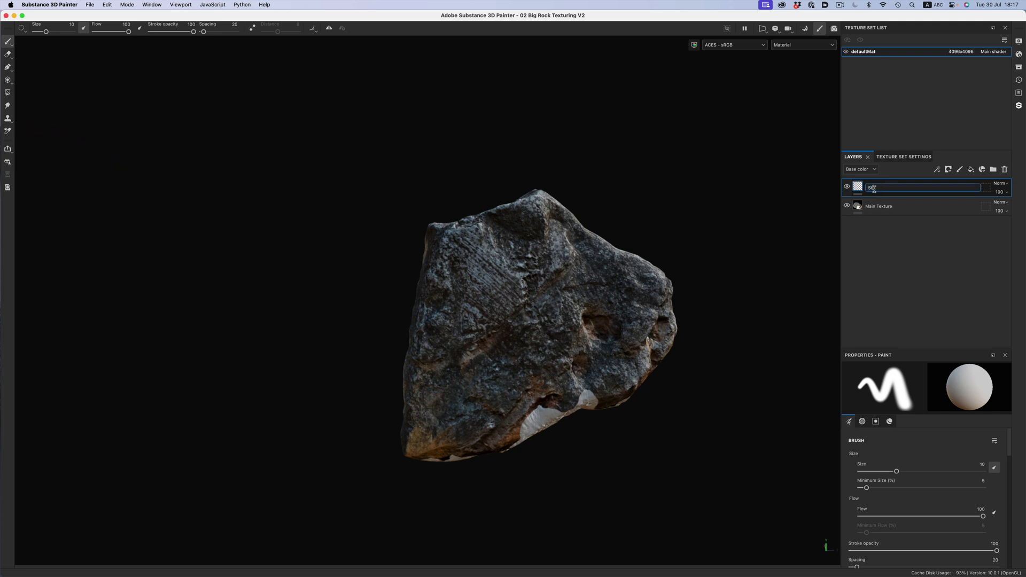
key(Return)
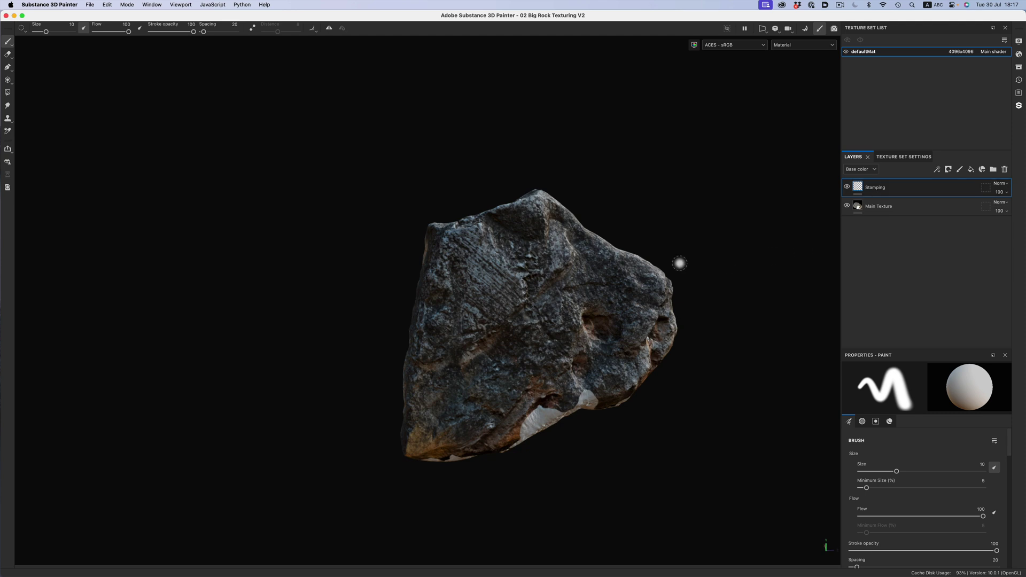
Split the viewport into 3D/2D panes, both showing the Base color channel.
middle_drag(697, 254, 573, 216)
click(763, 28)
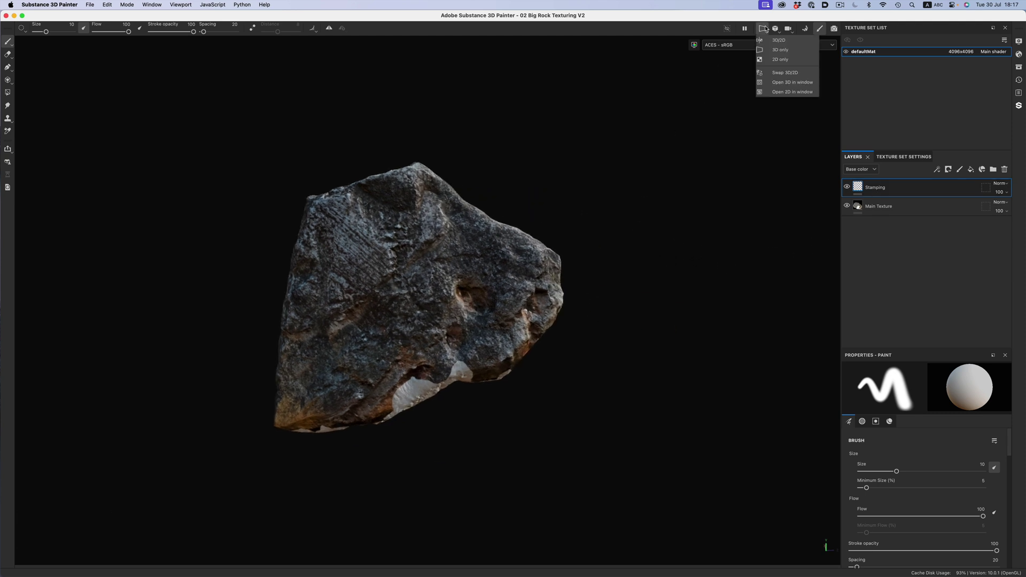
click(766, 62)
key(f)
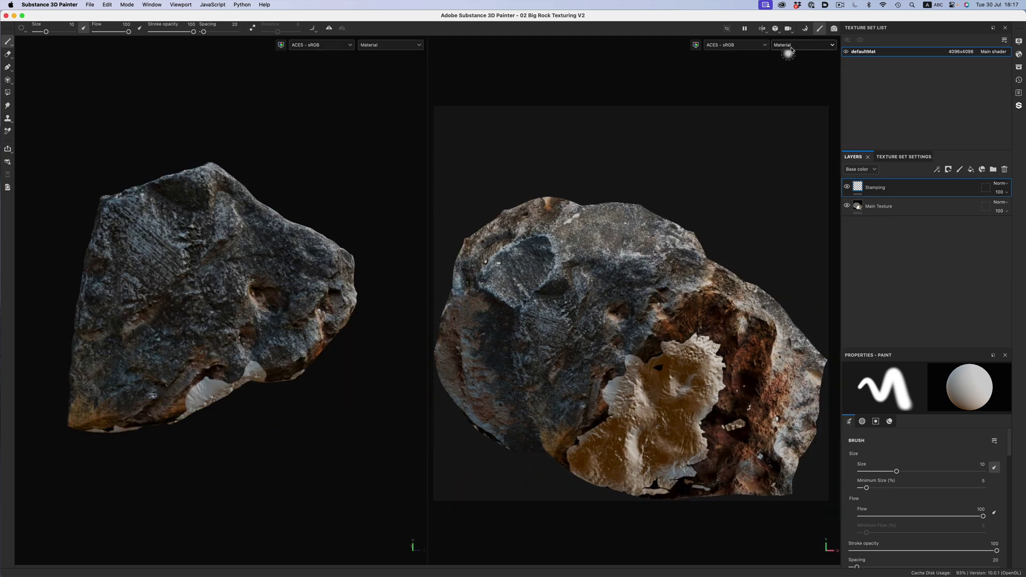
click(790, 51)
click(794, 80)
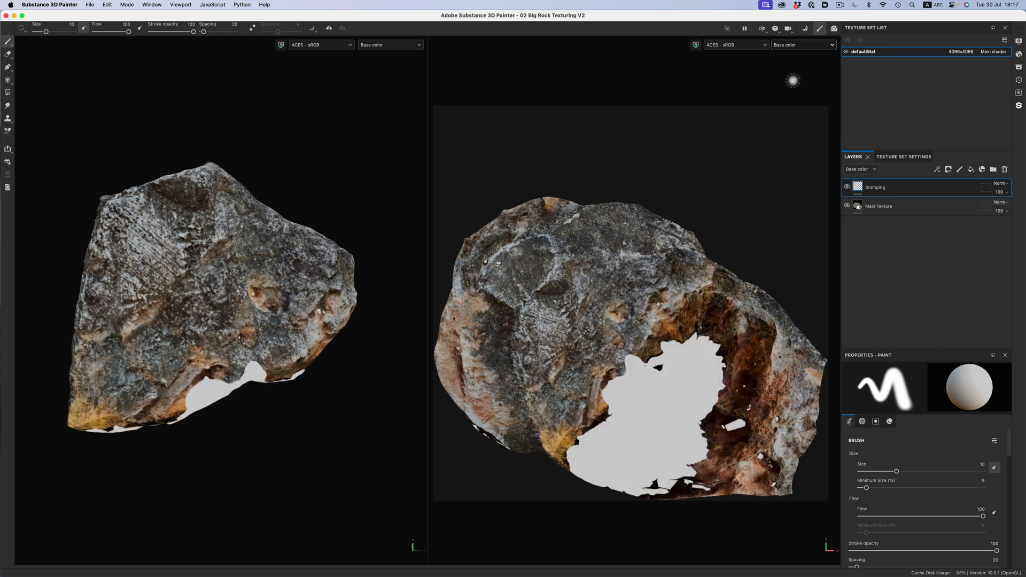
Set the Stamping layer's blend mode to Passthrough and pick the Clone tool.
click(1002, 184)
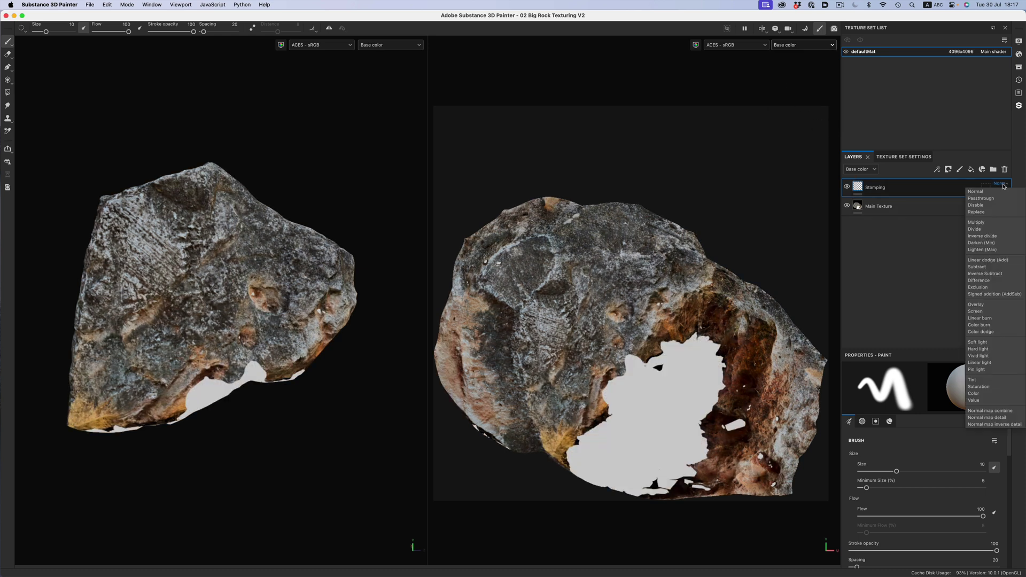
click(980, 198)
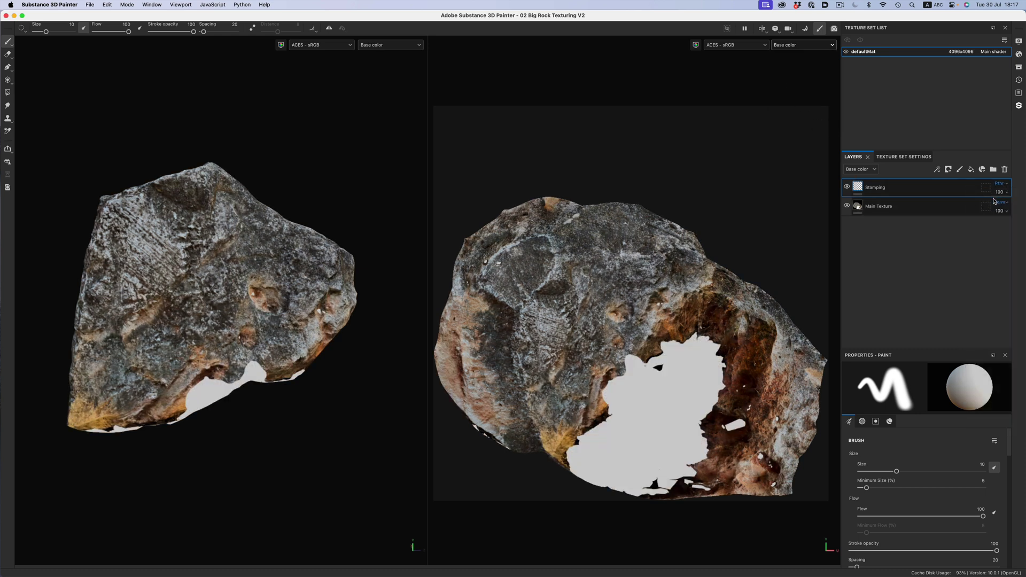
key(6)
scroll(322, 299, up, 5)
scroll(322, 299, up, 3)
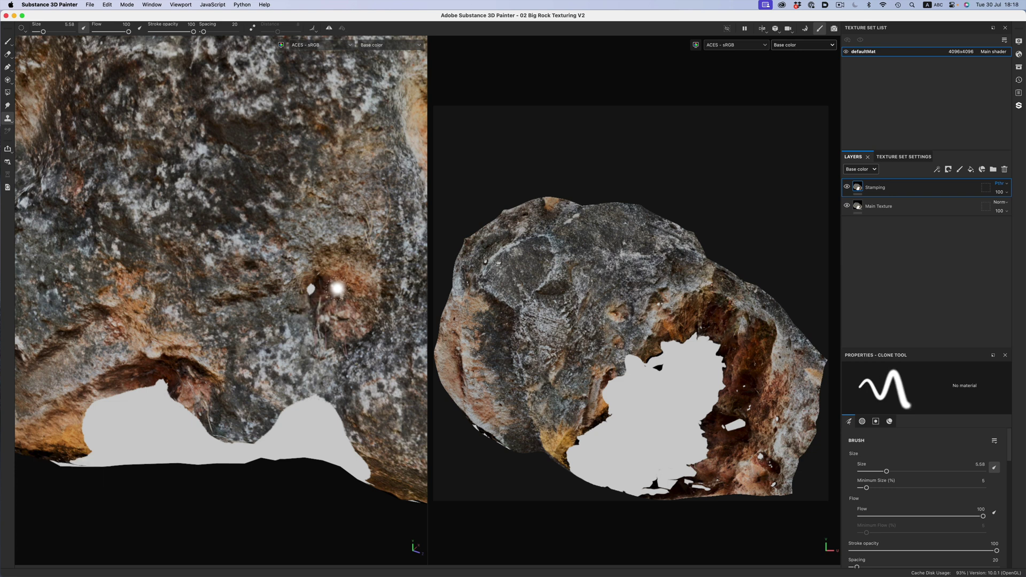
Shrink the clone brush and clone rock over the small white hole's edge.
ctrl+right_drag(339, 289, 312, 289)
alt+drag(337, 307, 238, 295)
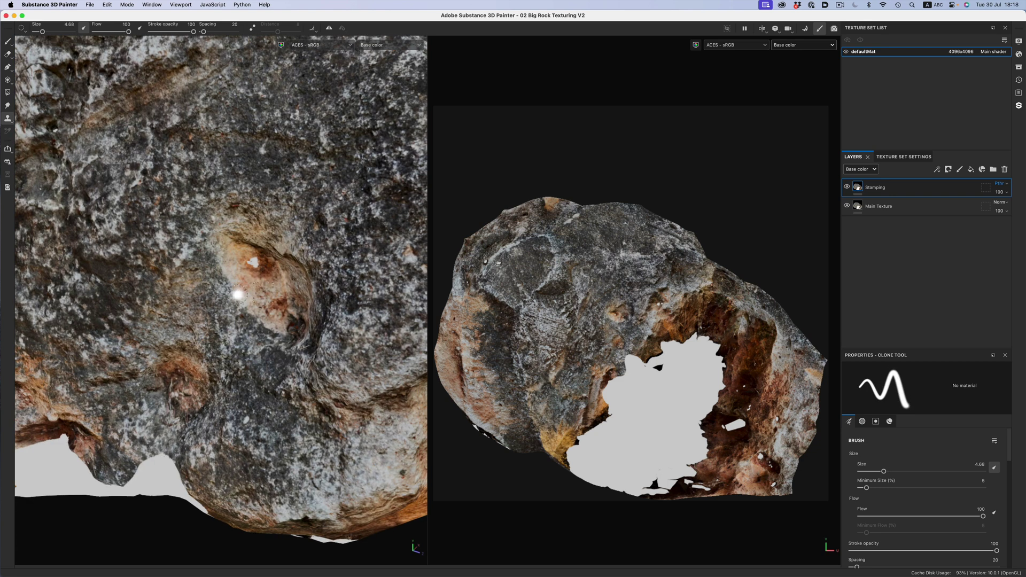
ctrl+right_drag(266, 276, 256, 272)
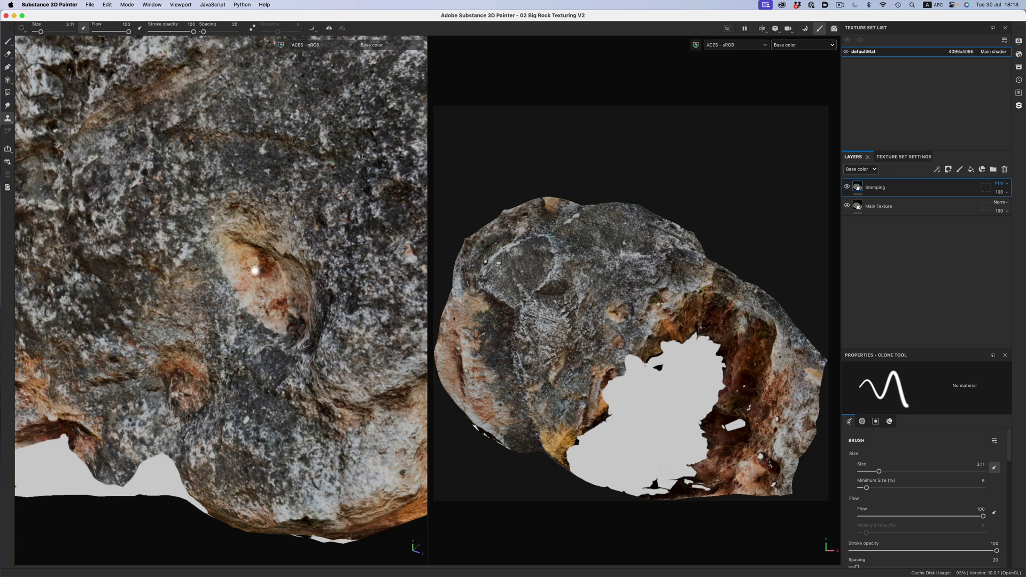
alt+drag(269, 278, 260, 314)
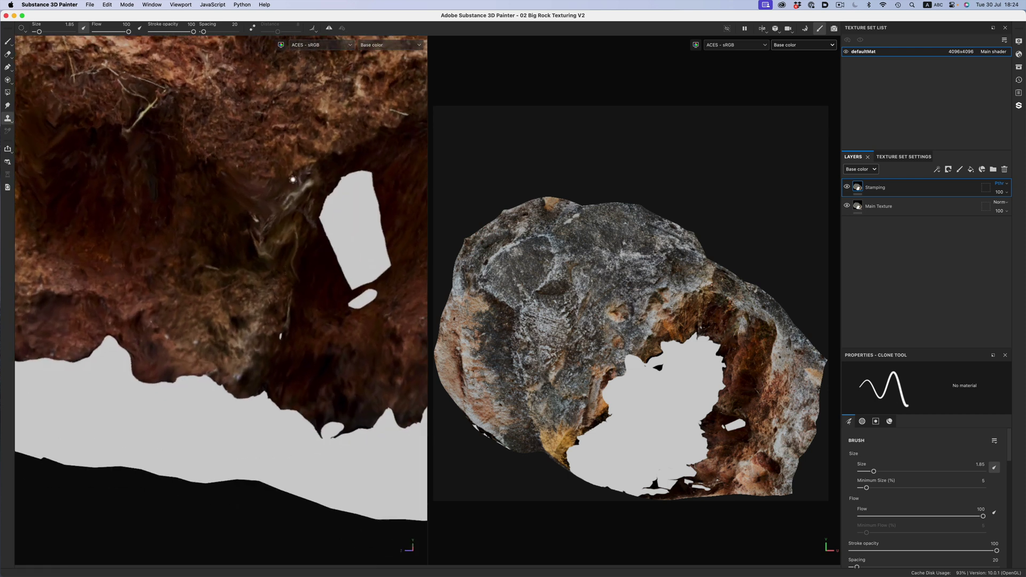
scroll(291, 216, down, 3)
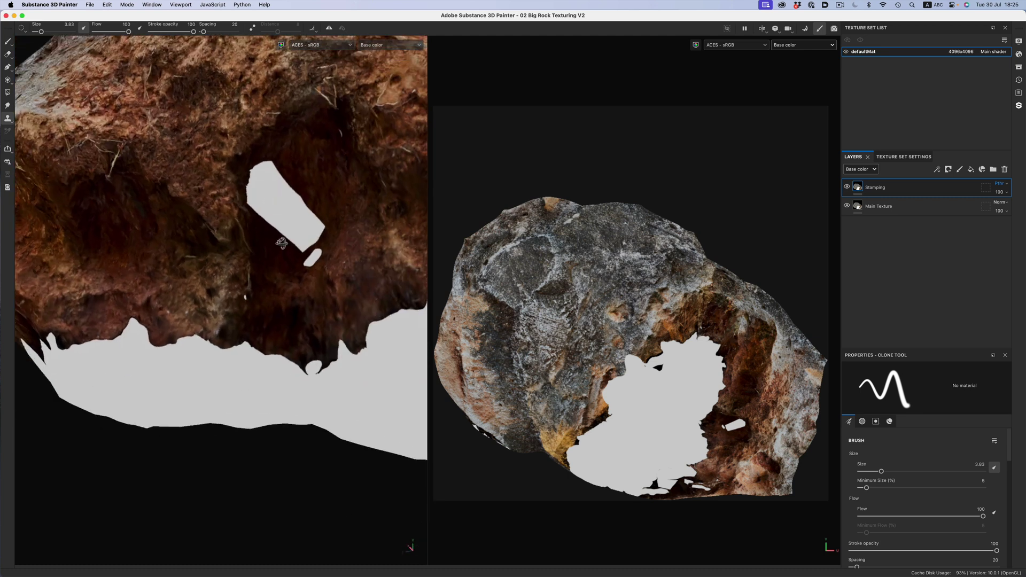
scroll(276, 250, down, 2)
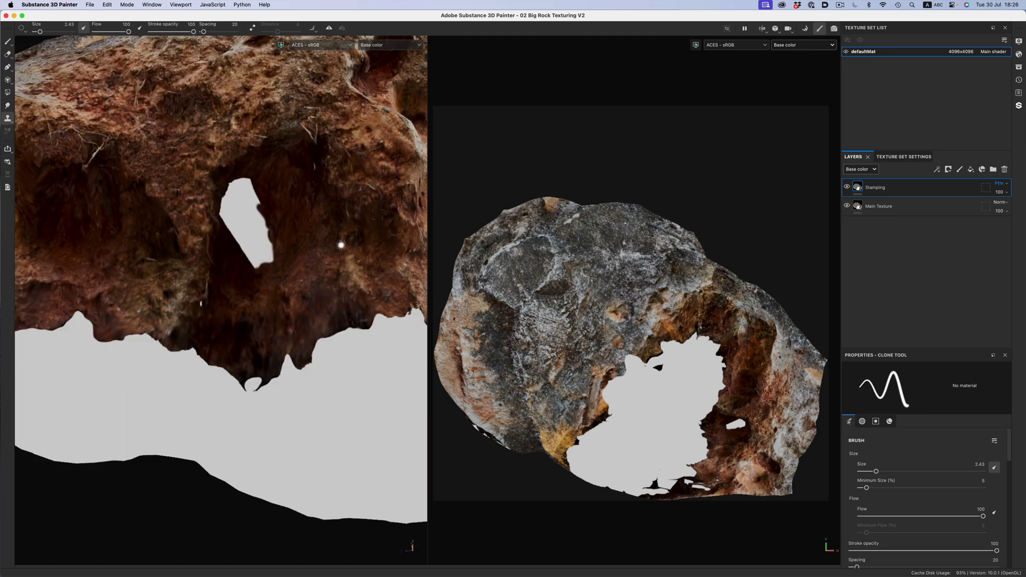
scroll(309, 127, up, 2)
mouse_move(293, 165)
mouse_down()
mouse_move(266, 161)
mouse_move(231, 200)
mouse_up()
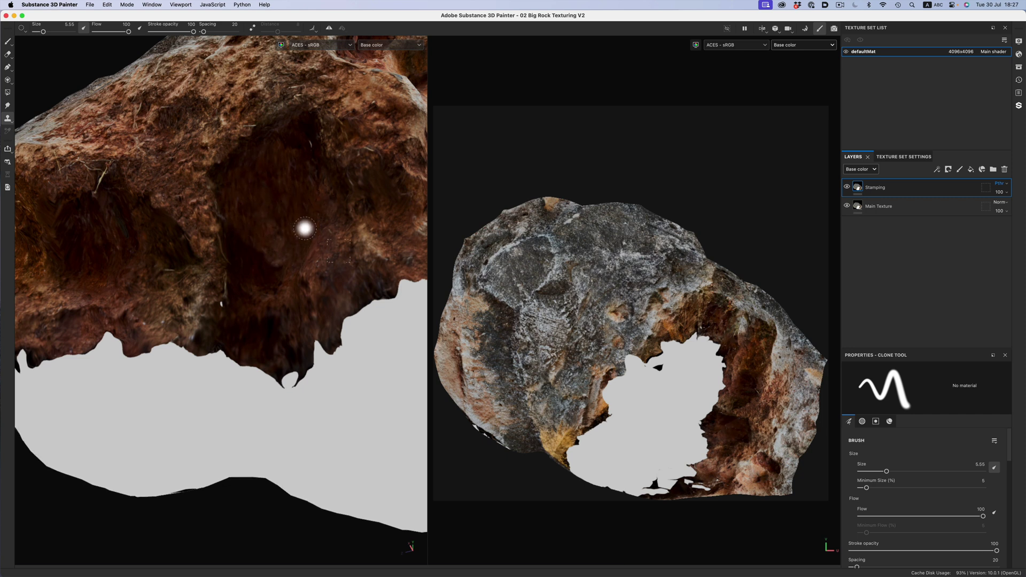
key(bracketleft)
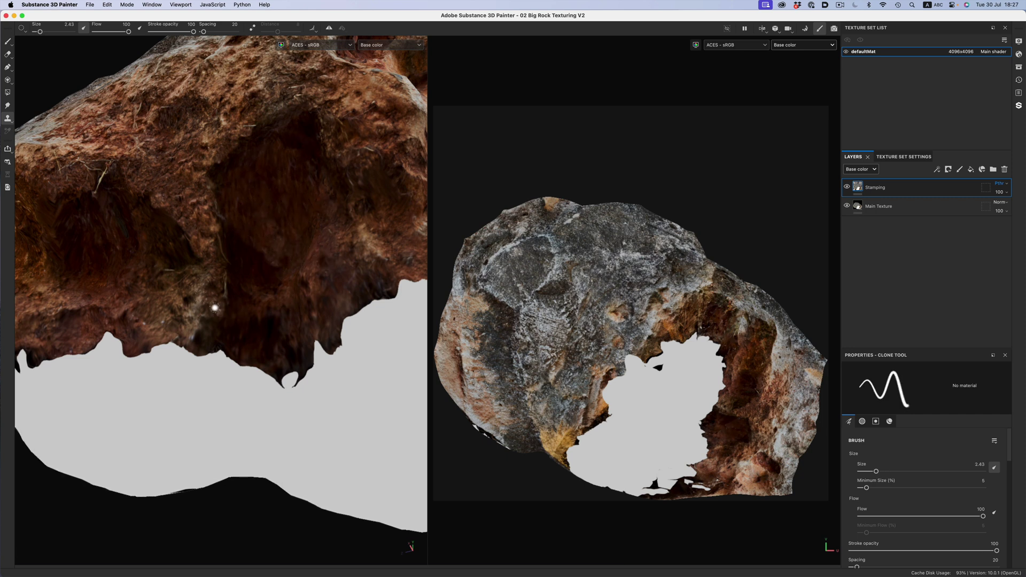
scroll(212, 305, down, 2)
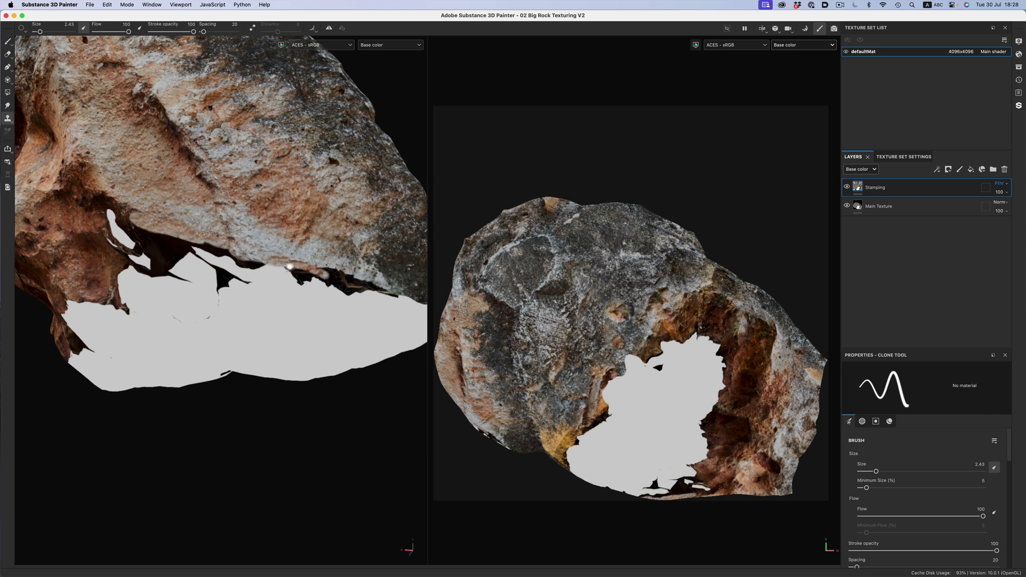
Enlarge the brush and clone dark rock over the white area and yellow patch.
alt+drag(226, 274, 281, 229)
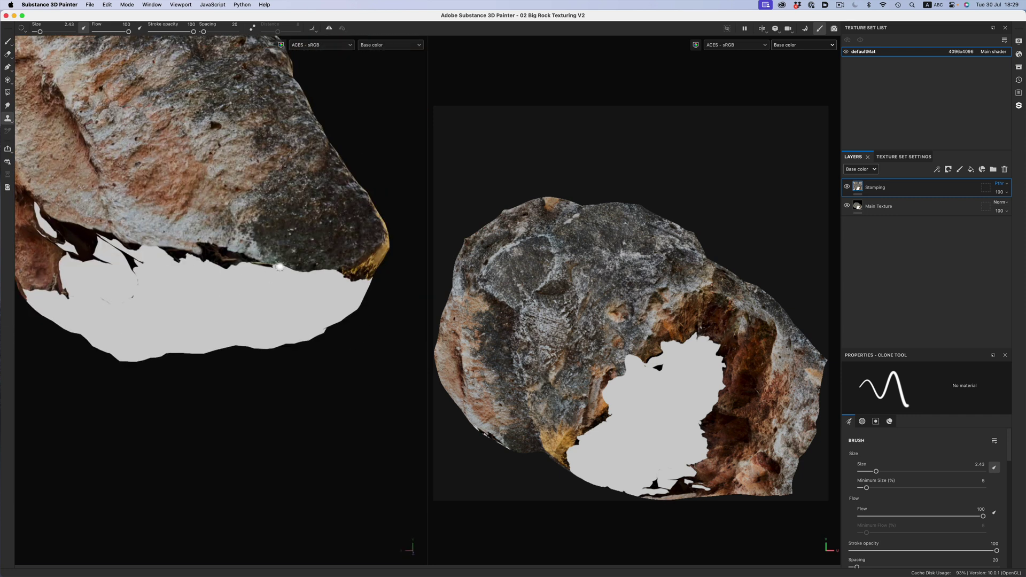
key(bracketright)
drag(278, 268, 326, 304)
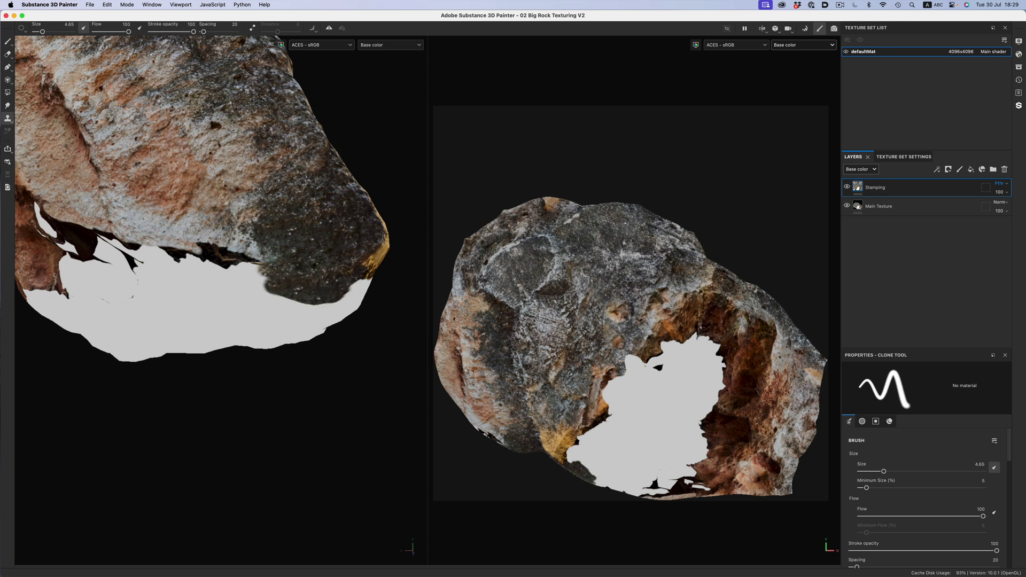
mouse_move(323, 237)
alt+mouse_down()
mouse_move(377, 241)
mouse_move(369, 277)
mouse_move(327, 140)
alt+mouse_up()
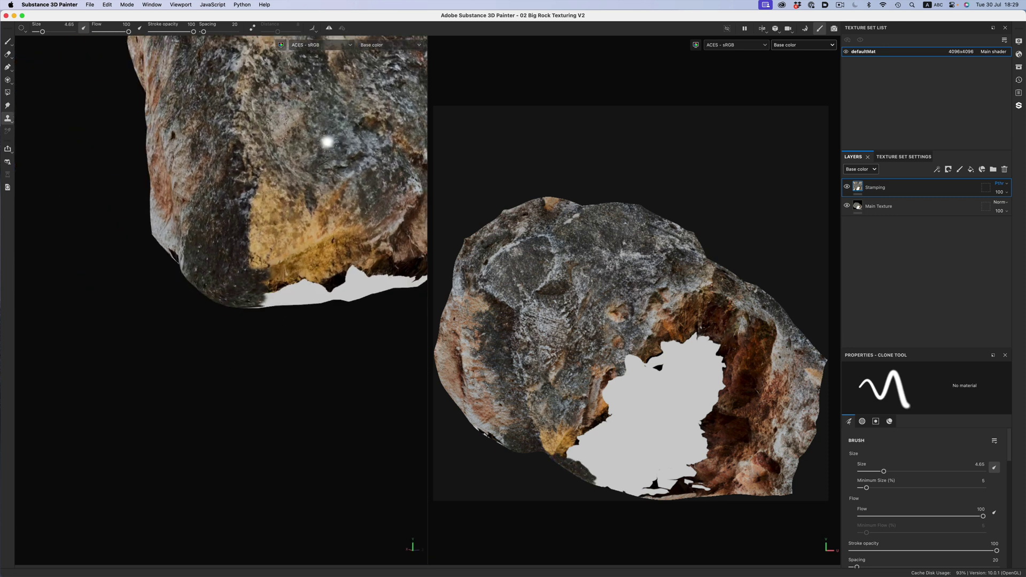
mouse_move(296, 204)
mouse_down()
mouse_move(265, 209)
mouse_move(277, 252)
mouse_move(277, 241)
mouse_move(321, 257)
mouse_up()
alt+drag(320, 217, 305, 127)
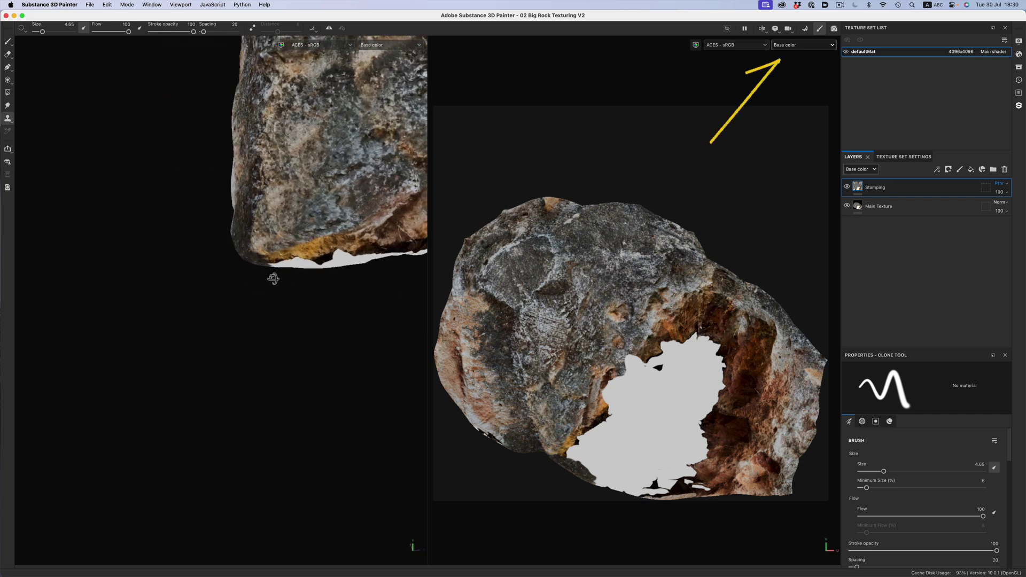
mouse_move(232, 271)
alt+mouse_down()
mouse_move(328, 249)
mouse_move(342, 202)
alt+mouse_up()
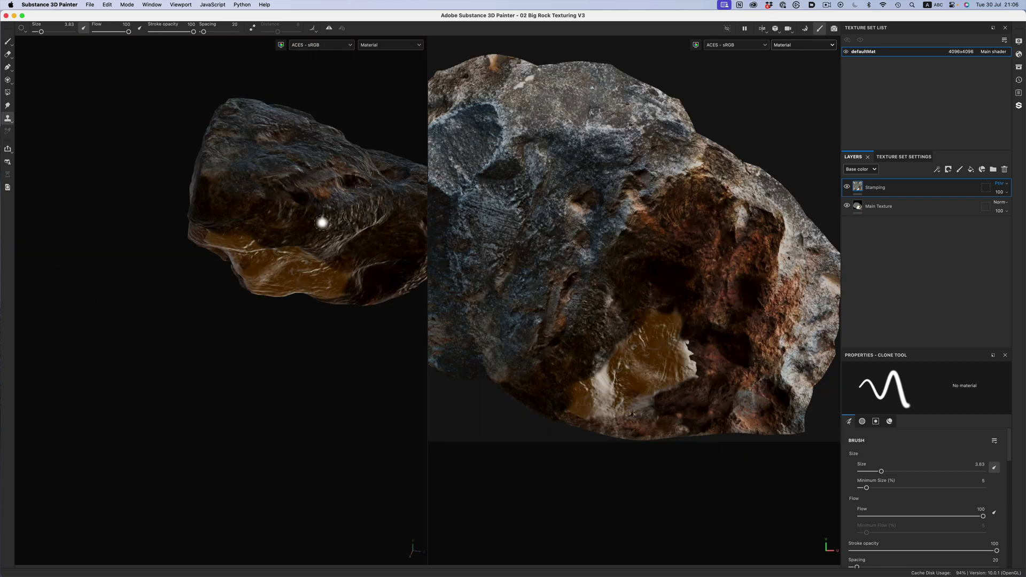
Show base colour in both views and clone rock over the last white hole and orange patch.
mouse_move(278, 223)
alt+mouse_down()
mouse_move(256, 282)
mouse_move(310, 298)
mouse_move(295, 288)
alt+mouse_up()
key(b)
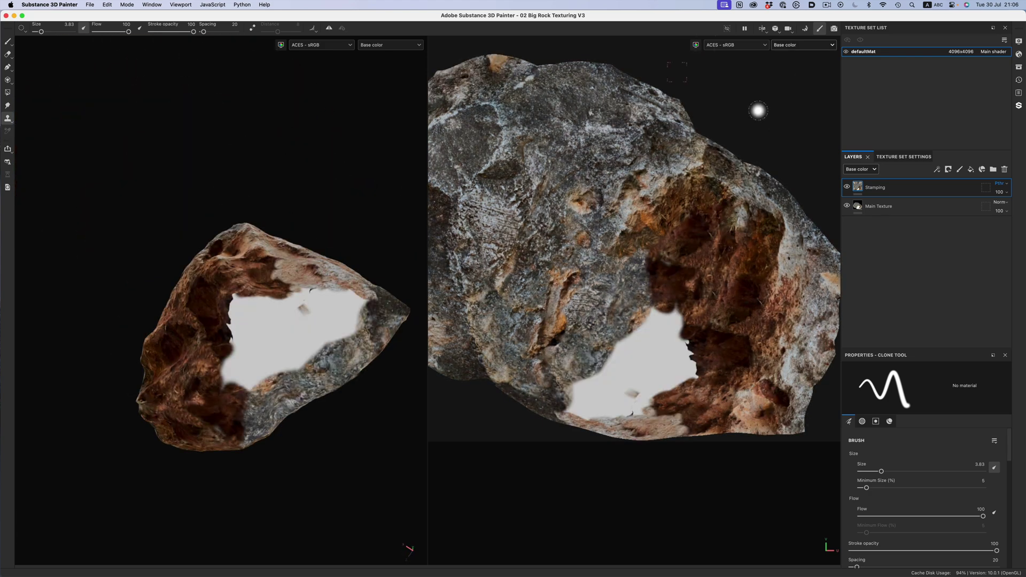
mouse_move(698, 341)
mouse_down()
mouse_move(629, 341)
mouse_move(634, 365)
mouse_move(621, 382)
mouse_move(642, 397)
mouse_move(661, 345)
mouse_up()
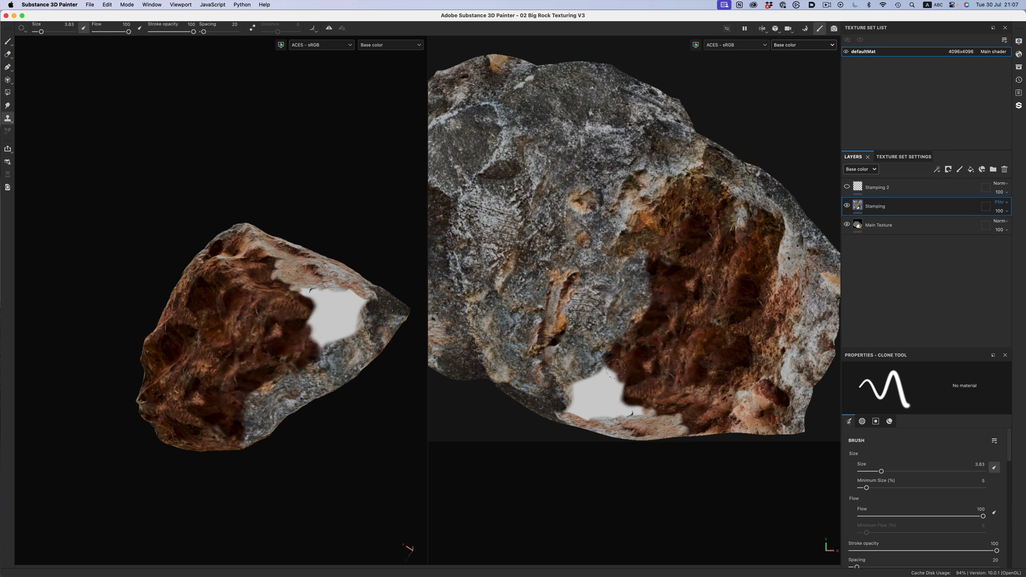
mouse_move(614, 370)
mouse_down()
mouse_move(625, 404)
mouse_move(598, 386)
mouse_move(582, 393)
mouse_move(597, 383)
mouse_up()
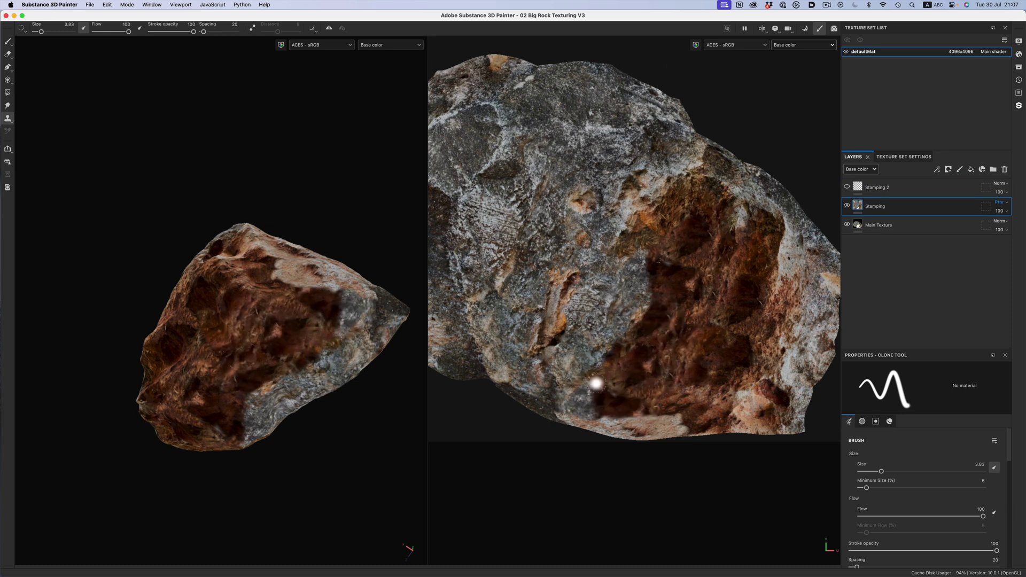
mouse_move(345, 313)
alt+mouse_down()
mouse_move(275, 287)
mouse_move(298, 252)
alt+mouse_up()
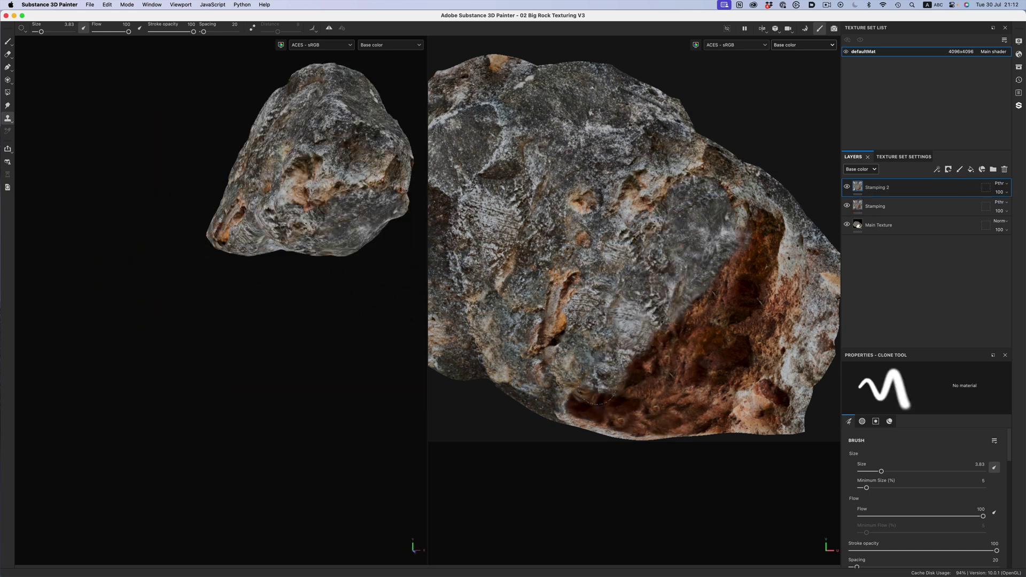
mouse_move(590, 397)
mouse_down()
mouse_move(634, 385)
mouse_move(705, 321)
mouse_move(746, 255)
mouse_up()
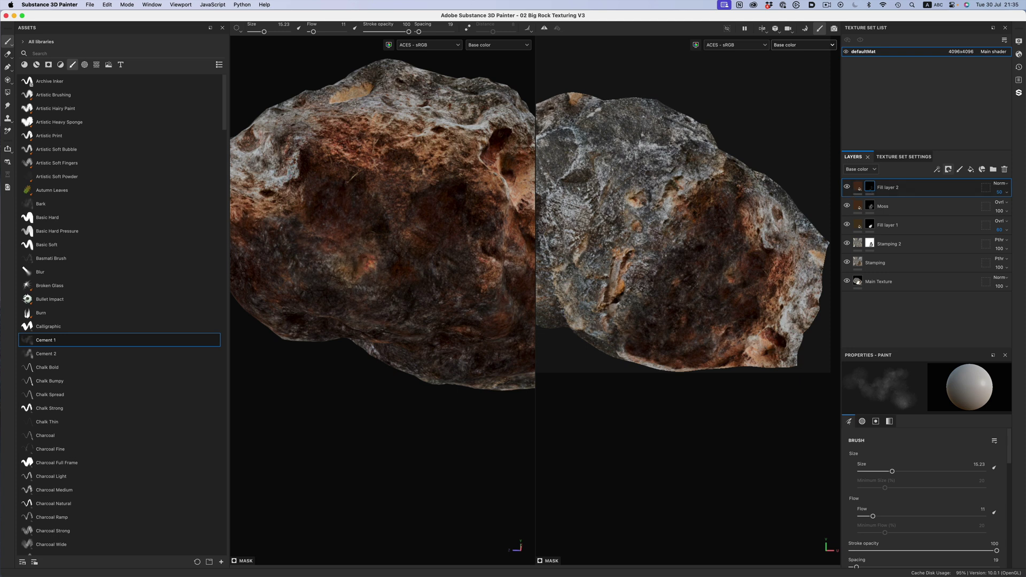
Close the asset library and switch the viewport display channel to full Material shading.
mouse_move(368, 258)
alt+mouse_down()
mouse_move(441, 332)
mouse_move(458, 232)
mouse_move(479, 267)
alt+mouse_up()
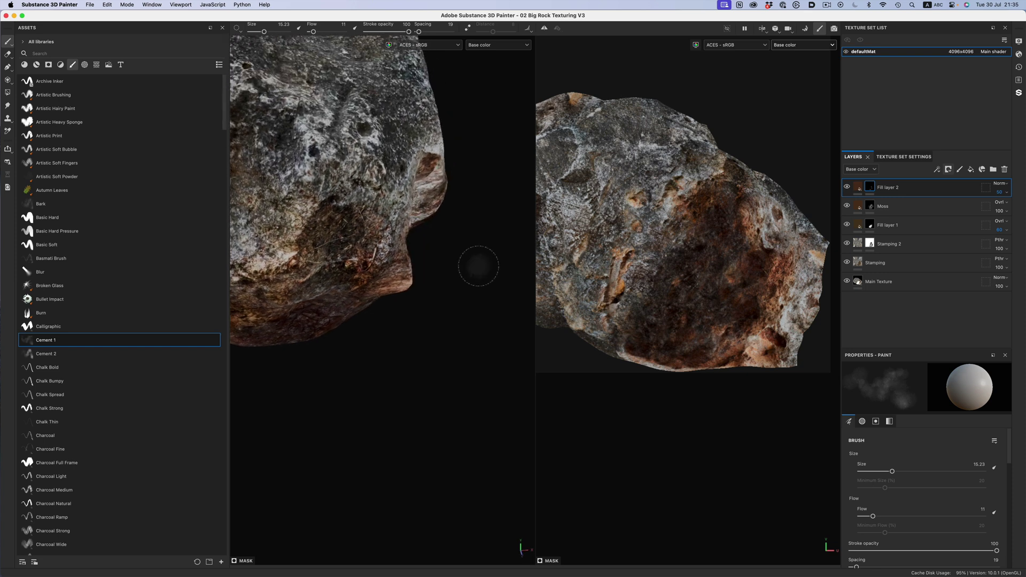
click(219, 29)
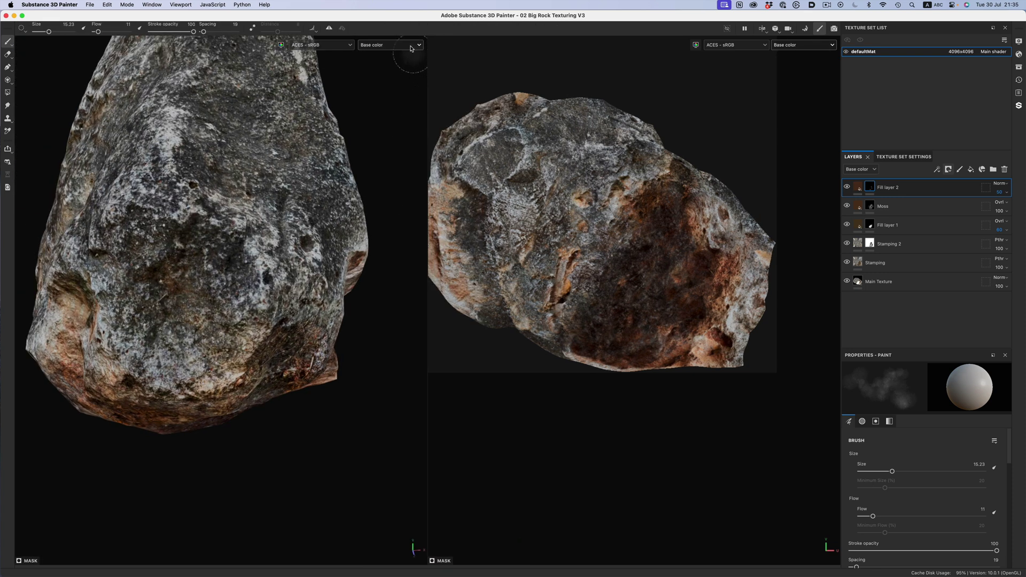
click(410, 46)
click(385, 61)
Reorient the rock and switch to a single large 3D view.
mouse_move(352, 120)
alt+mouse_down()
mouse_move(267, 198)
mouse_move(245, 205)
alt+mouse_up()
mouse_move(245, 205)
shift+right_down()
mouse_move(233, 209)
mouse_move(252, 220)
shift+right_up()
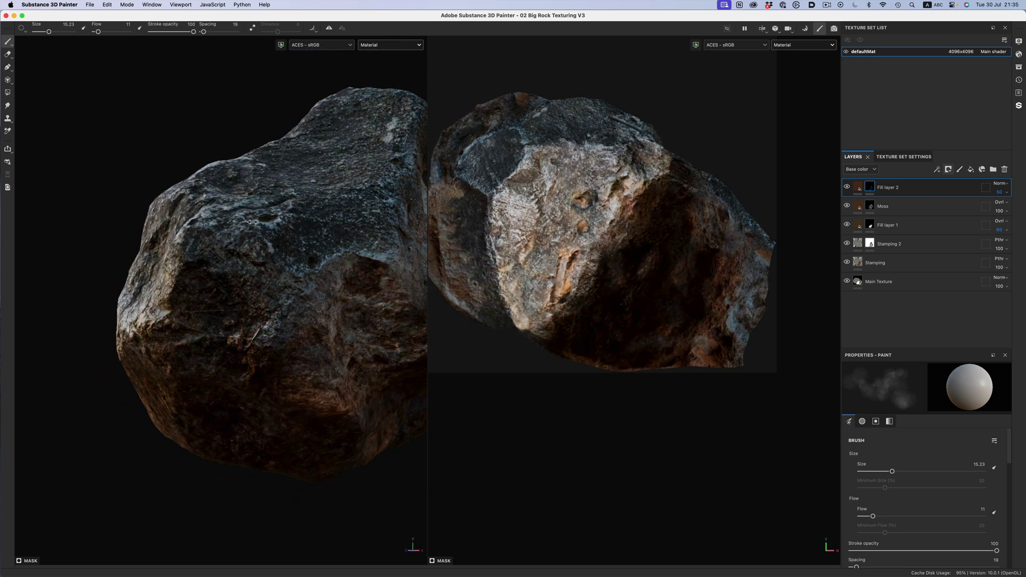
key(F2)
Orbit and re-frame the textured rock, then rotate the environment lighting around it.
alt+drag(395, 248, 668, 220)
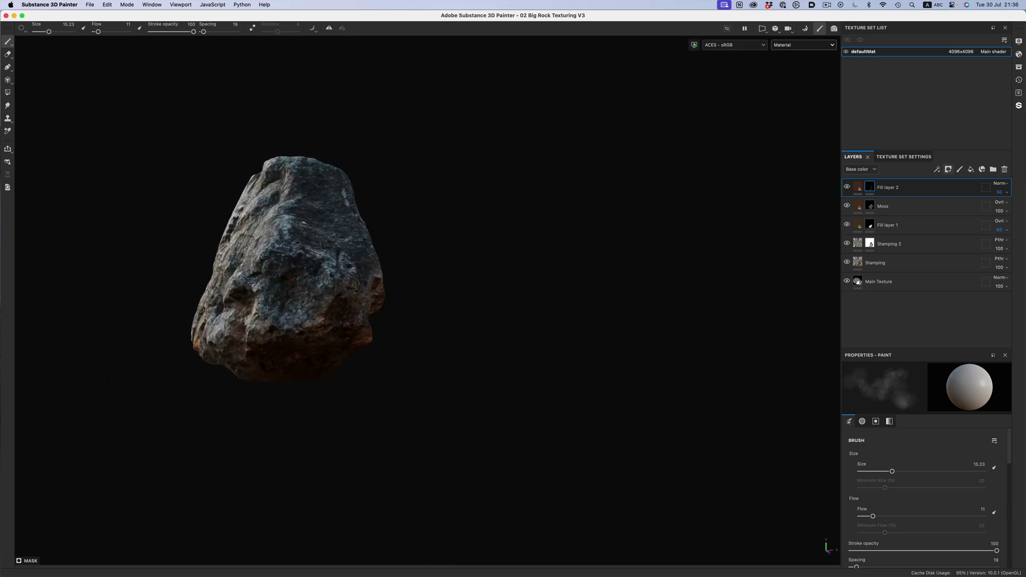
key(f)
scroll(491, 265, up, 3)
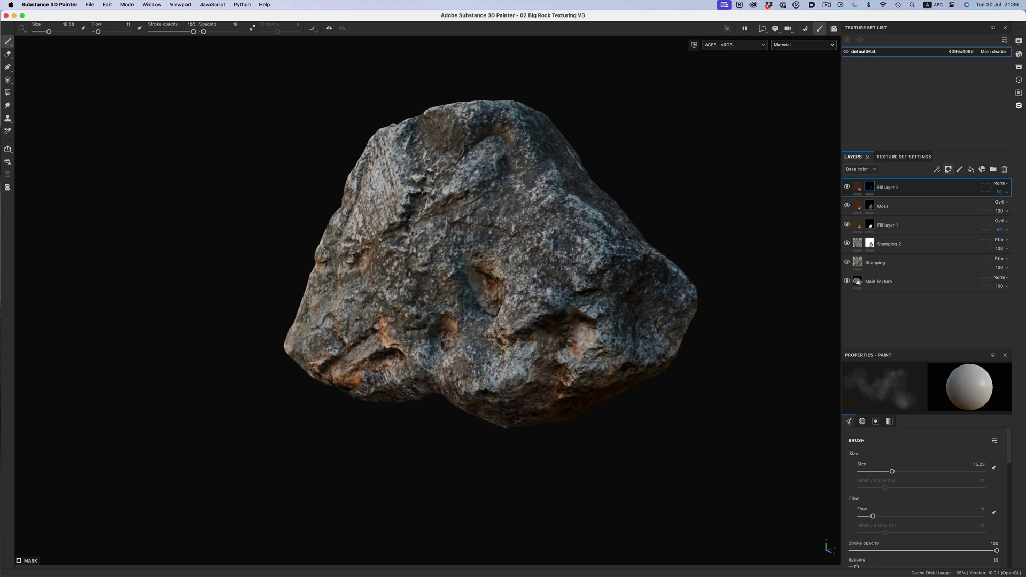
shift+right_drag(401, 254, 440, 254)
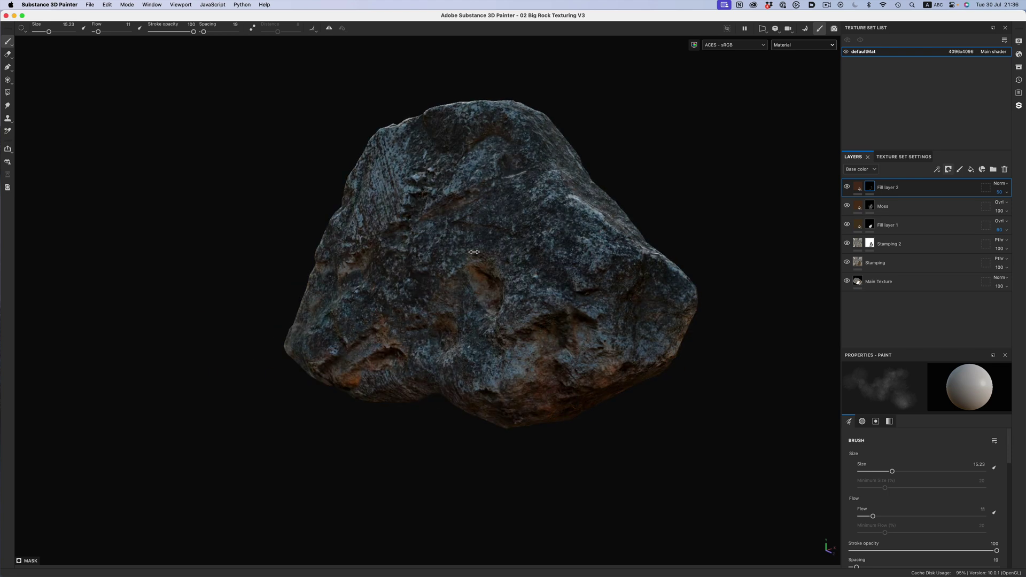